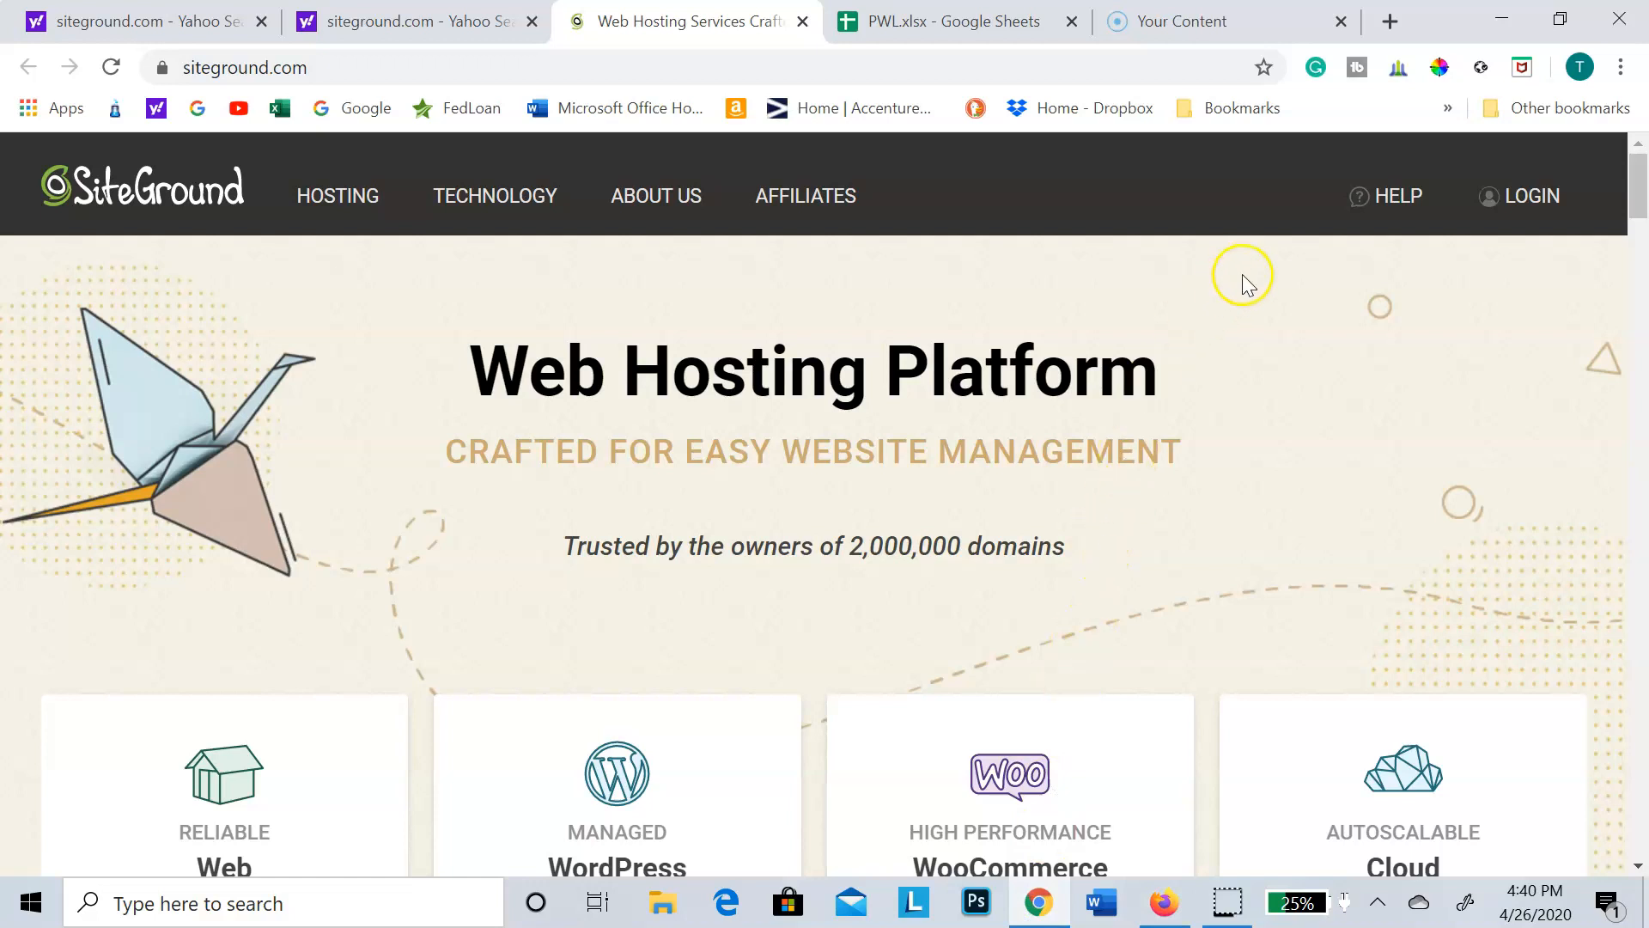
Step: Log in to the SiteGround account using the saved account password
{"action": "left_click", "coordinate": [1526, 213]}
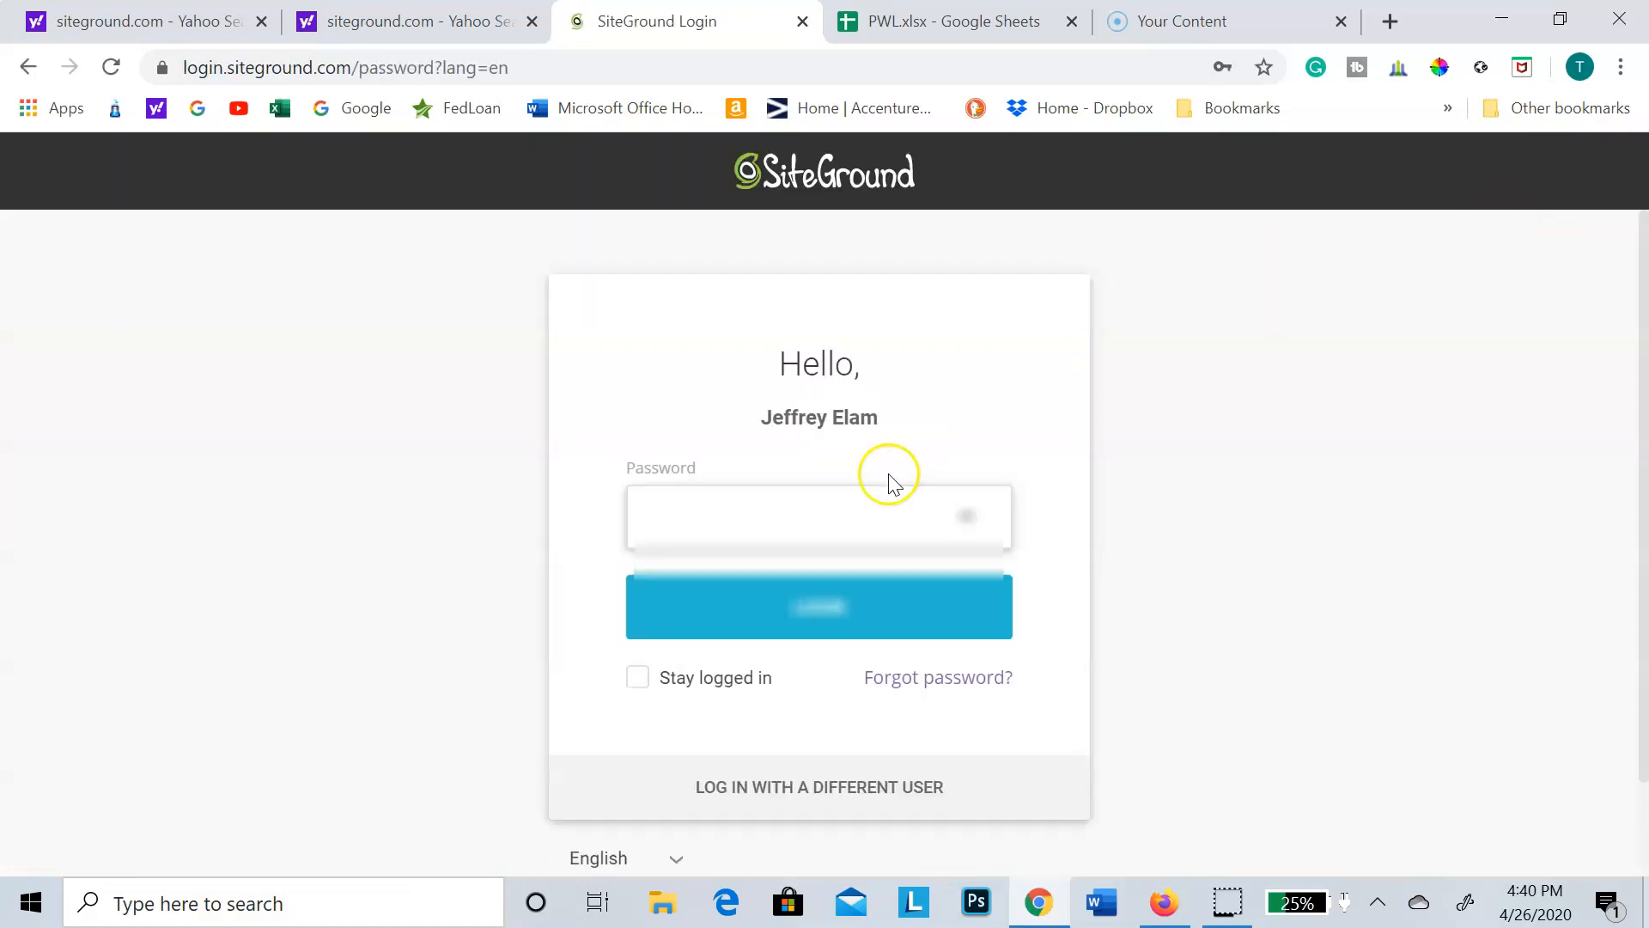
{"action": "left_click", "coordinate": [852, 513]}
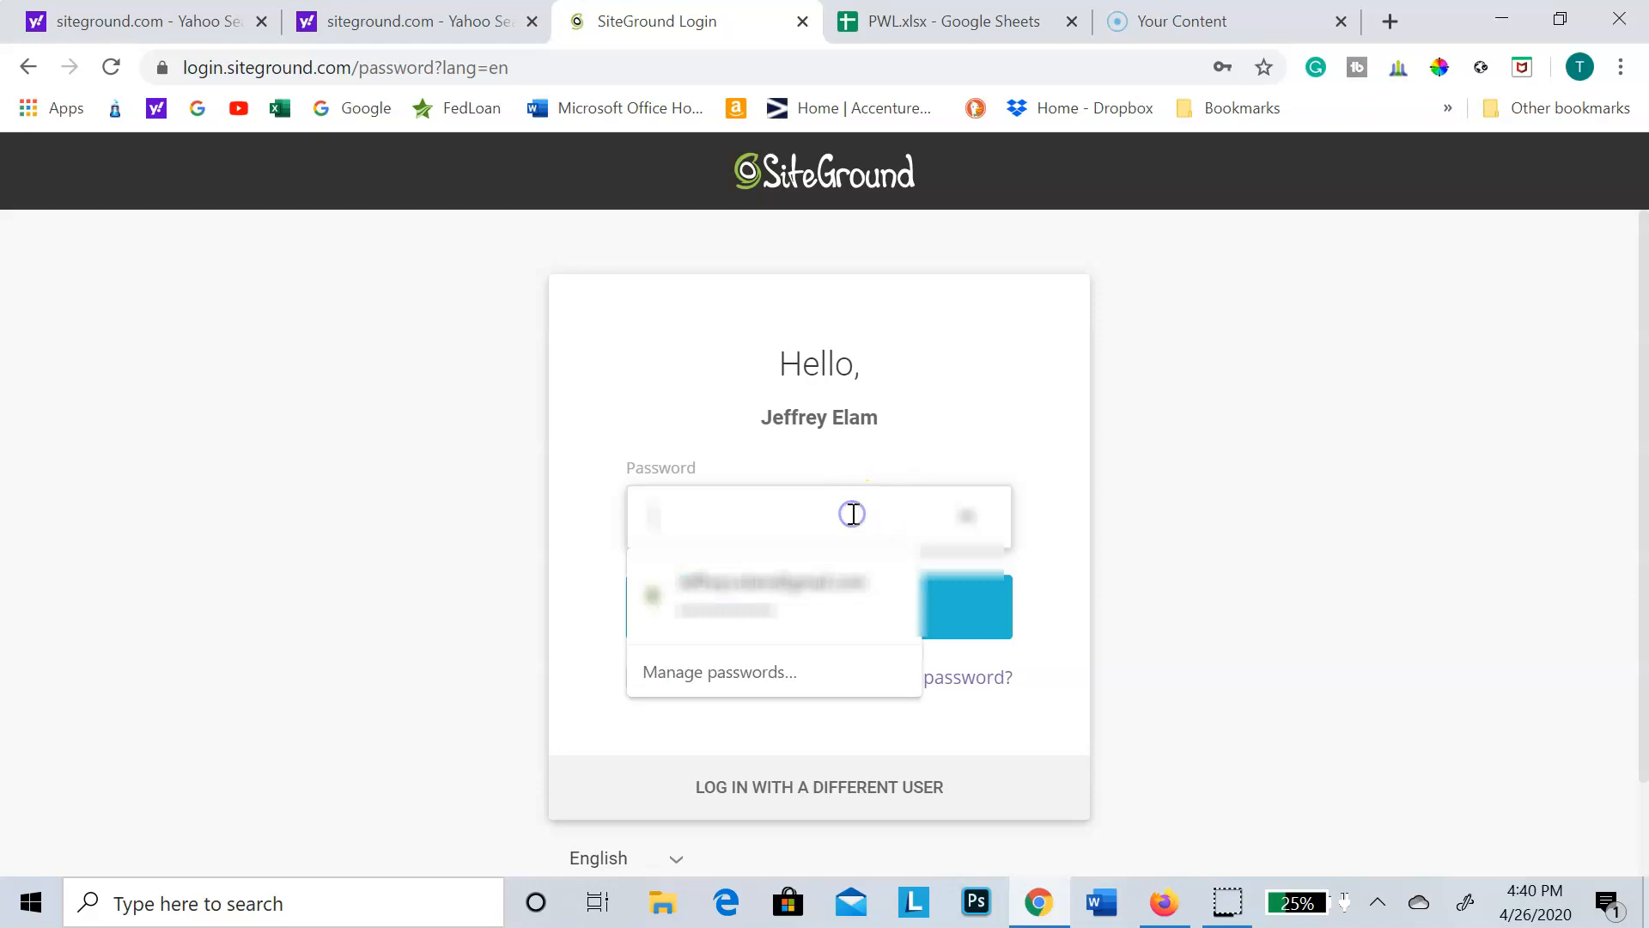
{"action": "left_click", "coordinate": [821, 604]}
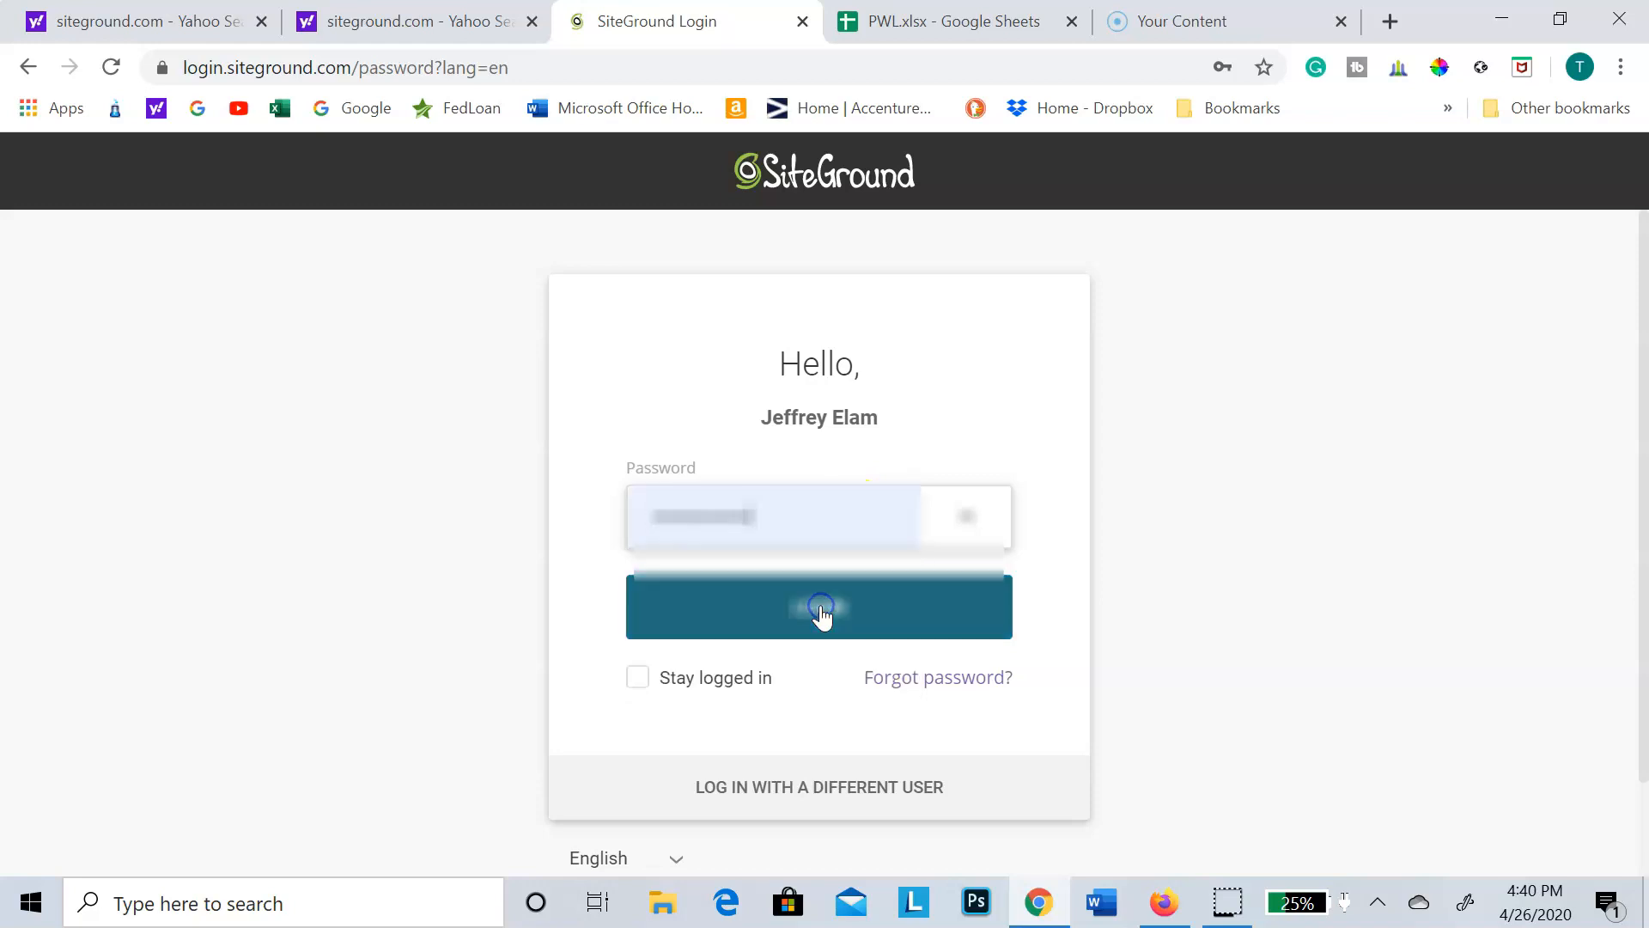
{"action": "left_click", "coordinate": [821, 615]}
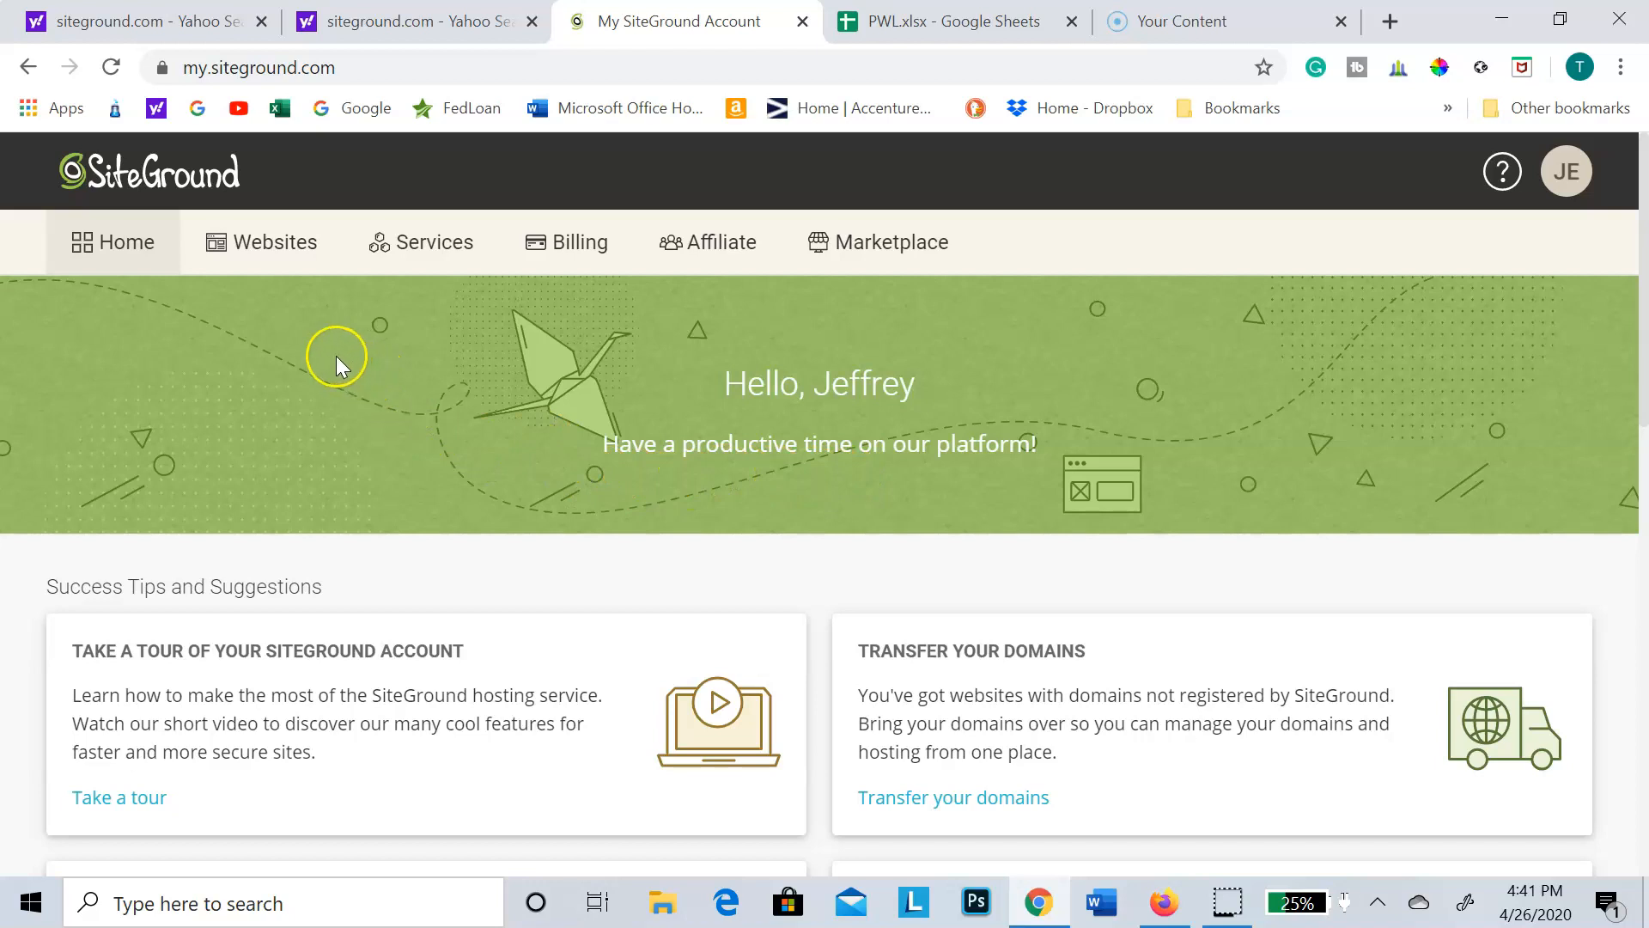
Step: Open cPanel for the dailyfantasyplaya.com website and go to its Email Accounts page
{"action": "left_click", "coordinate": [272, 239]}
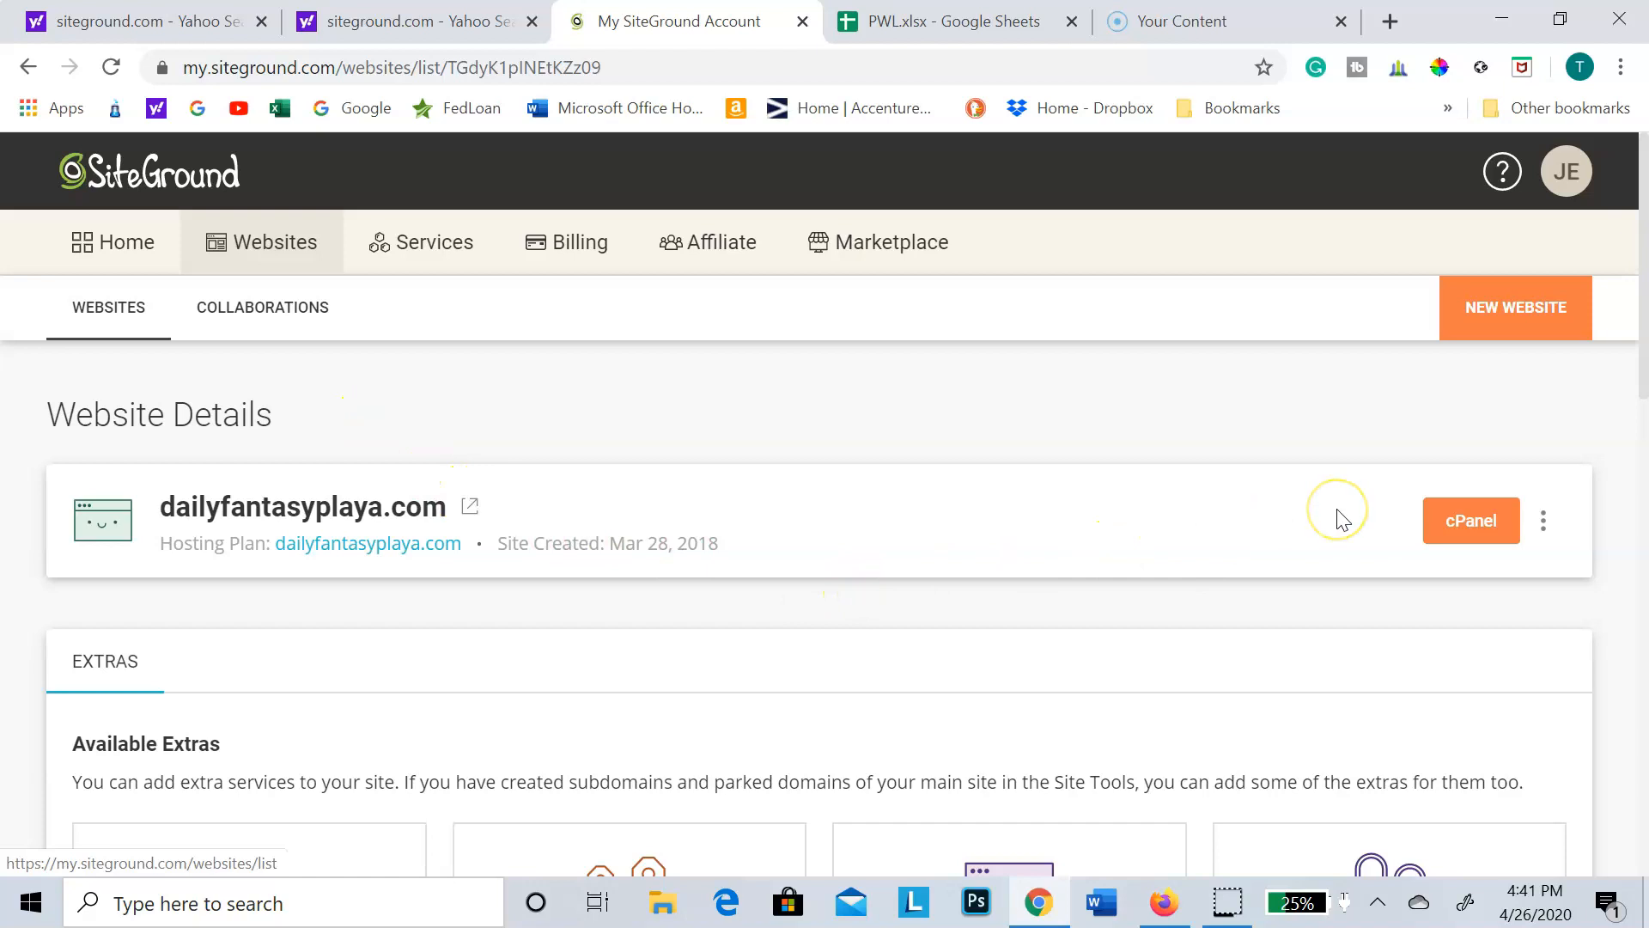
{"action": "left_click", "coordinate": [1464, 526]}
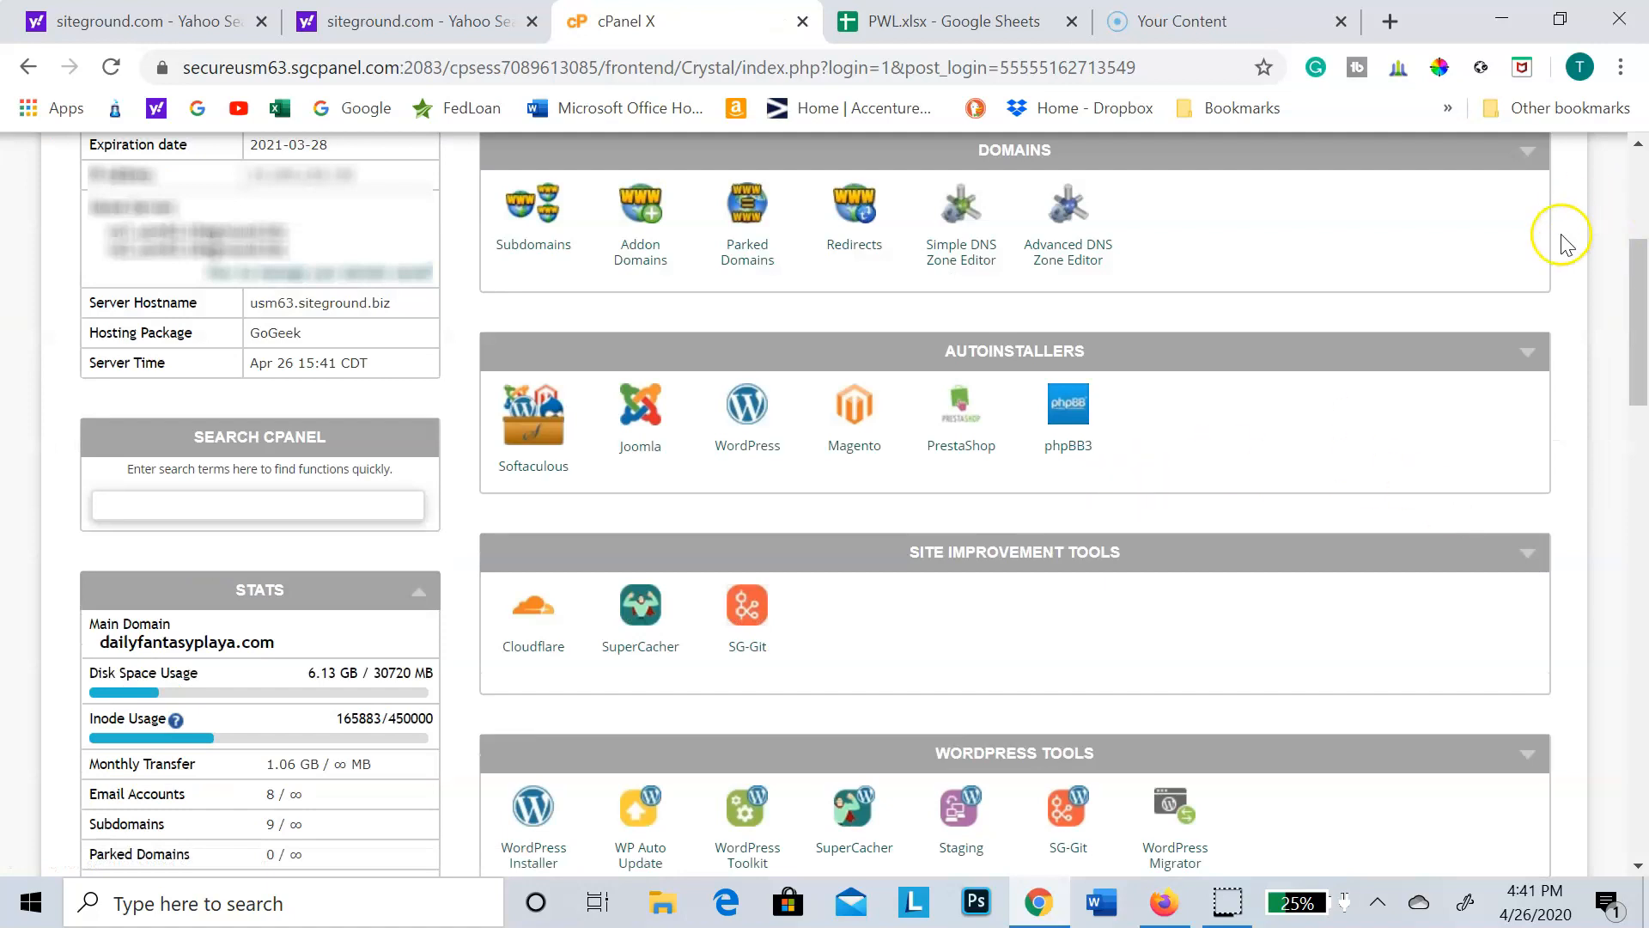
{"action": "left_click_drag", "start_coordinate": [1637, 256], "coordinate": [1646, 412]}
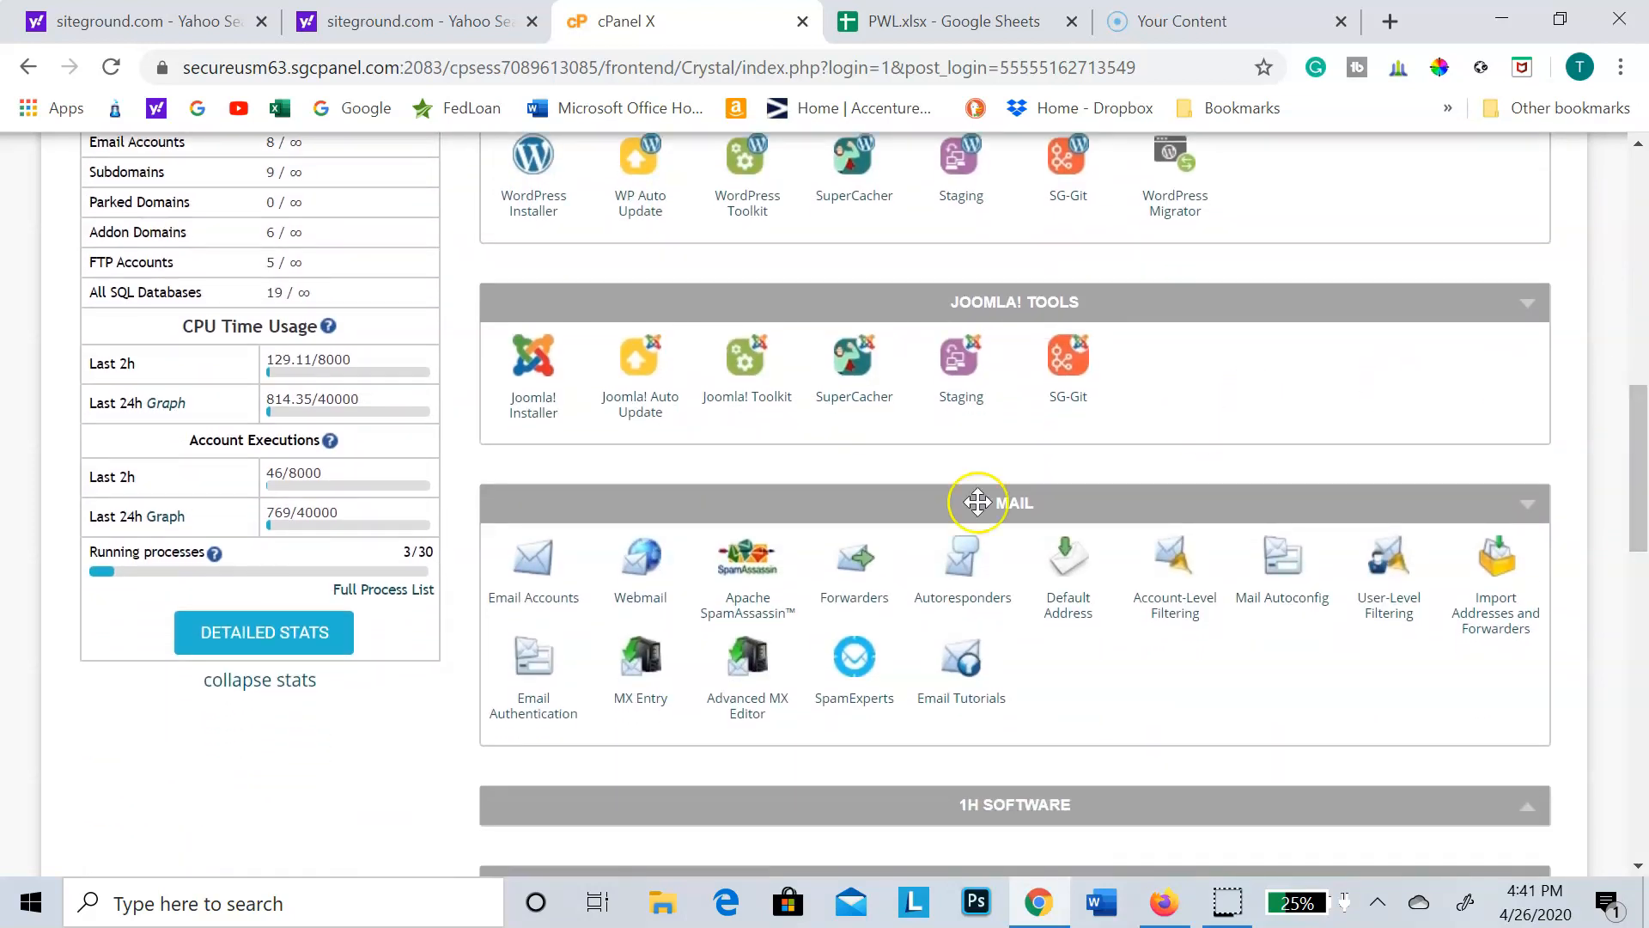
{"action": "left_click", "coordinate": [547, 579]}
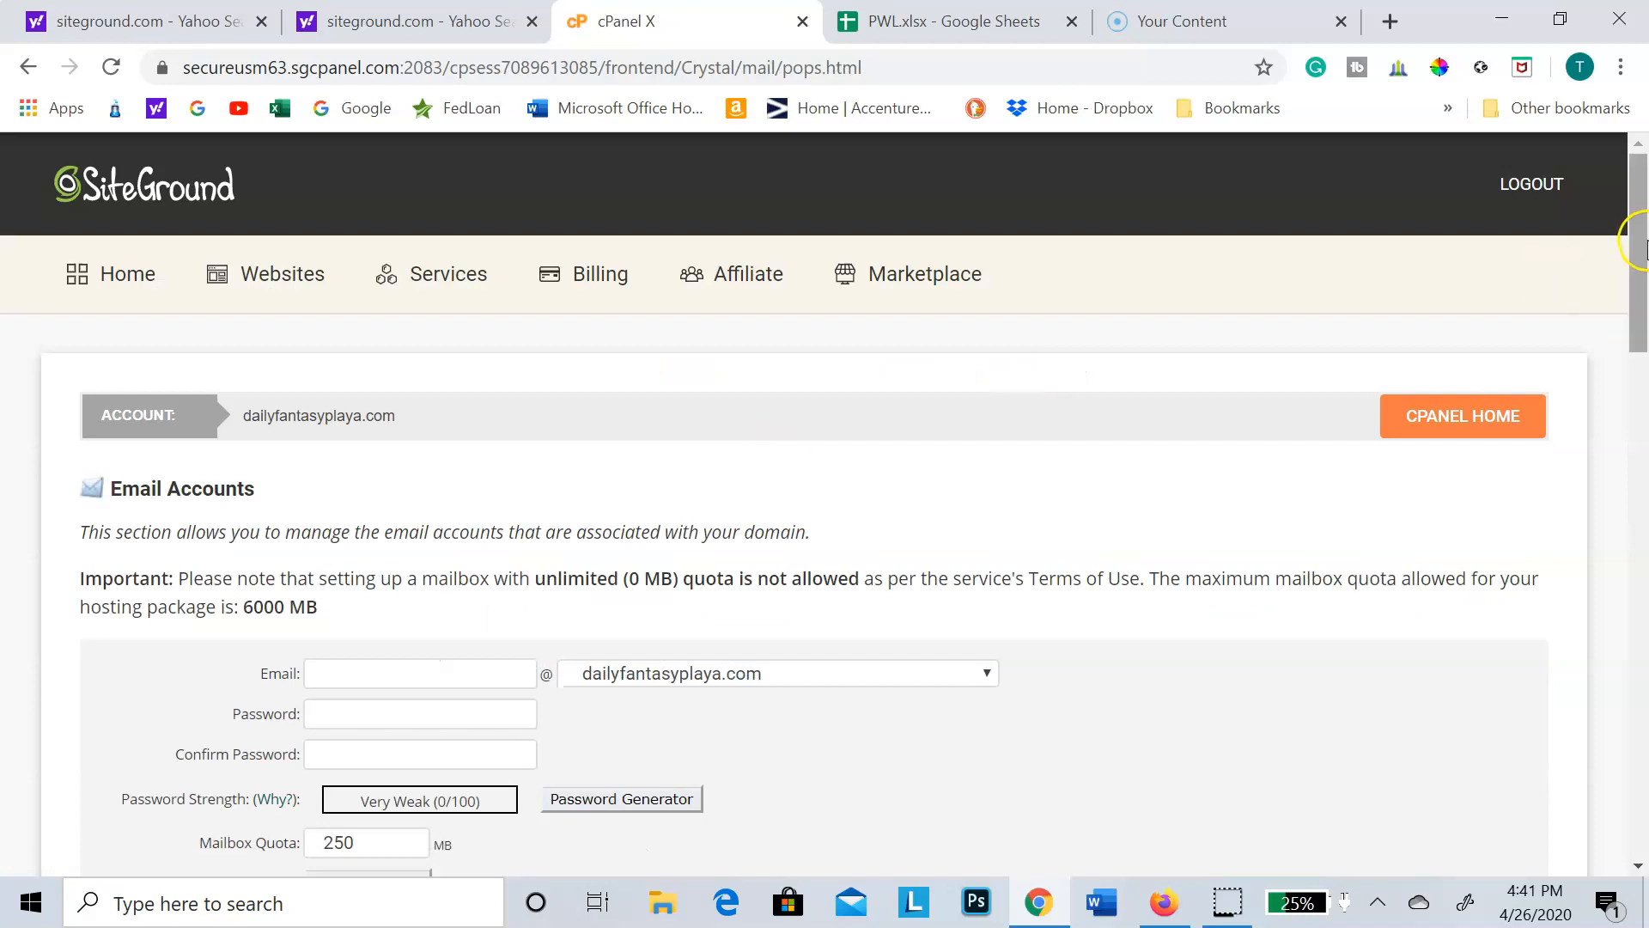
Step: Review the domains available for new email accounts and look through the list of existing mailboxes
{"action": "left_click_drag", "start_coordinate": [1643, 249], "coordinate": [1641, 290]}
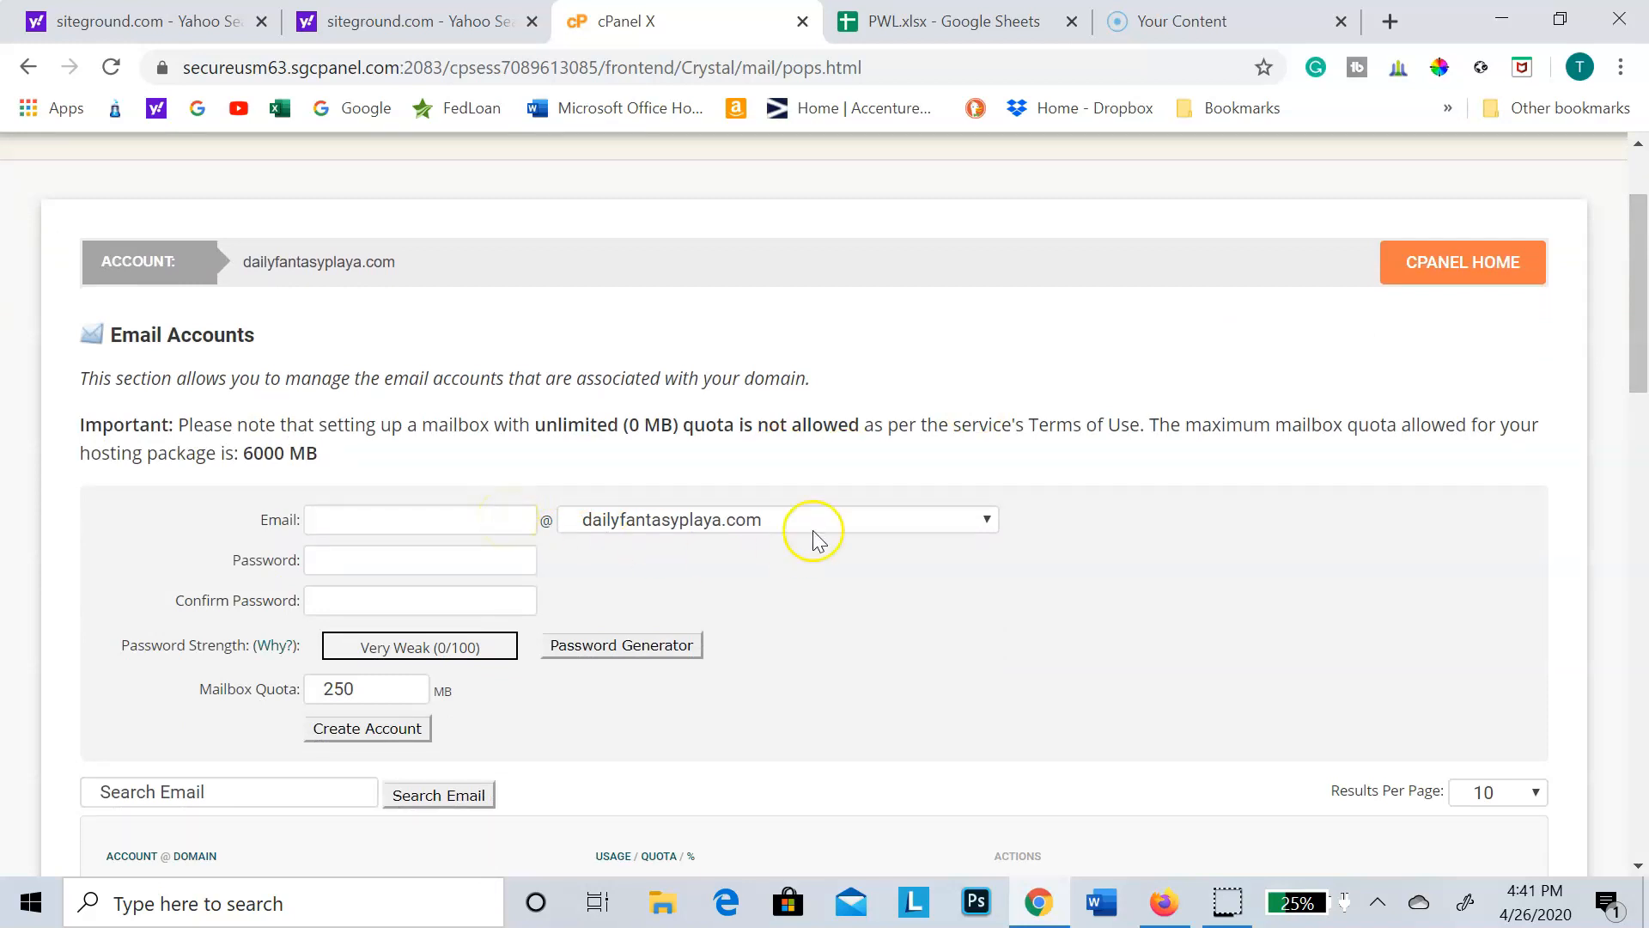
{"action": "left_click", "coordinate": [977, 528]}
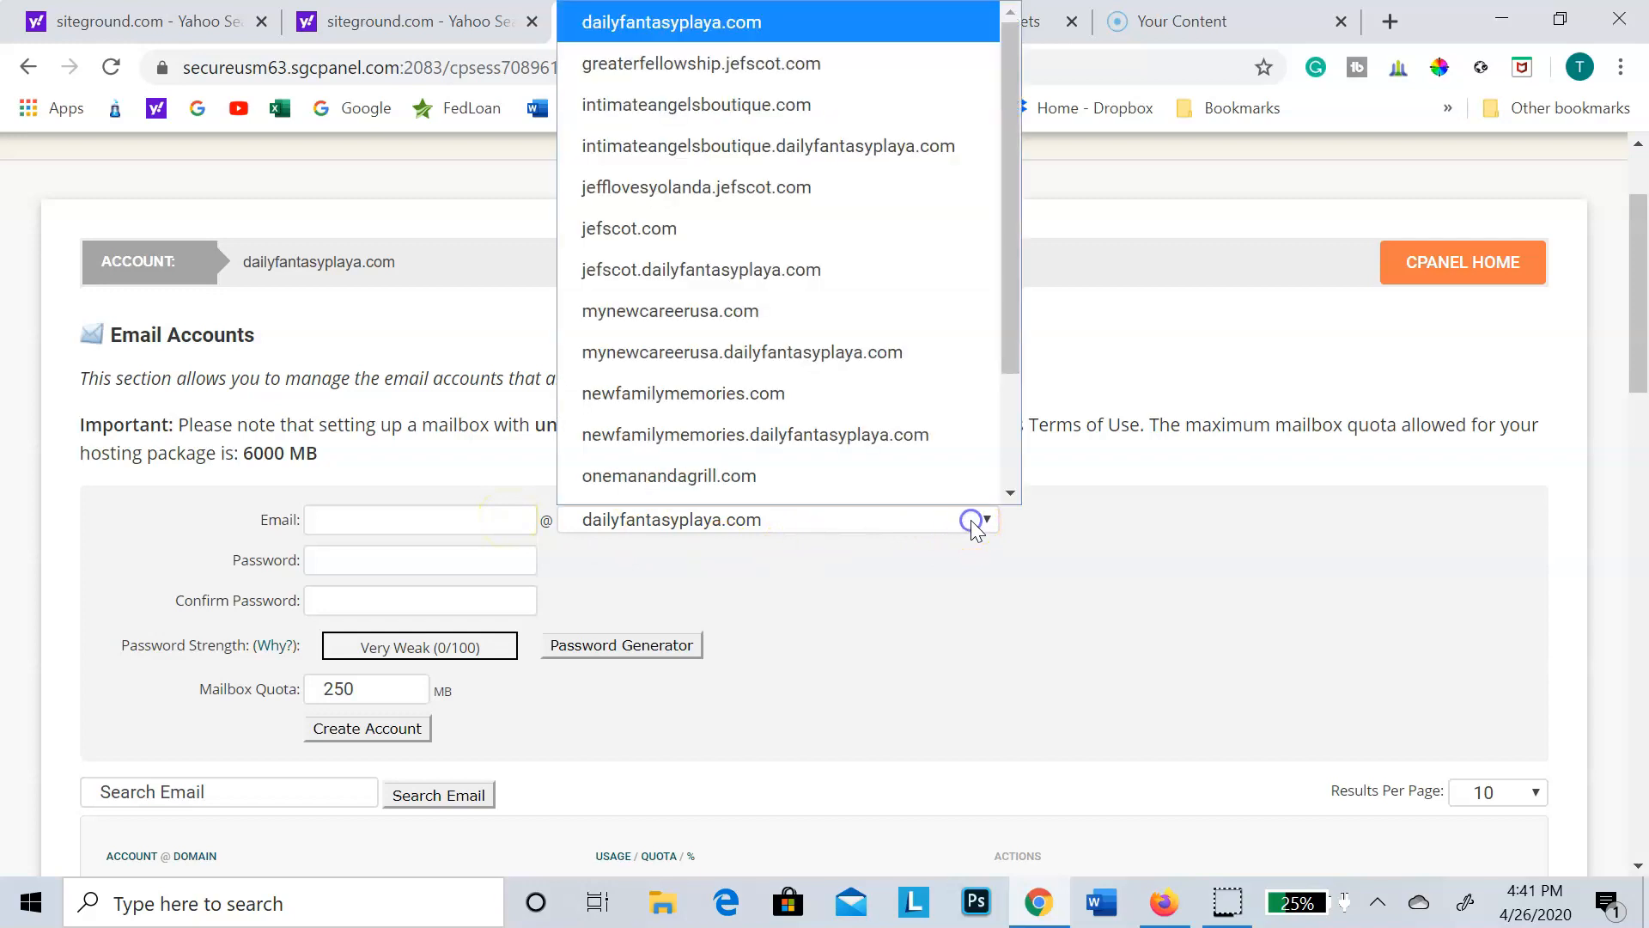
{"action": "scroll", "coordinate": [979, 409], "scroll_direction": "down", "scroll_amount": 1}
{"action": "left_click_drag", "start_coordinate": [1004, 312], "coordinate": [1014, 263]}
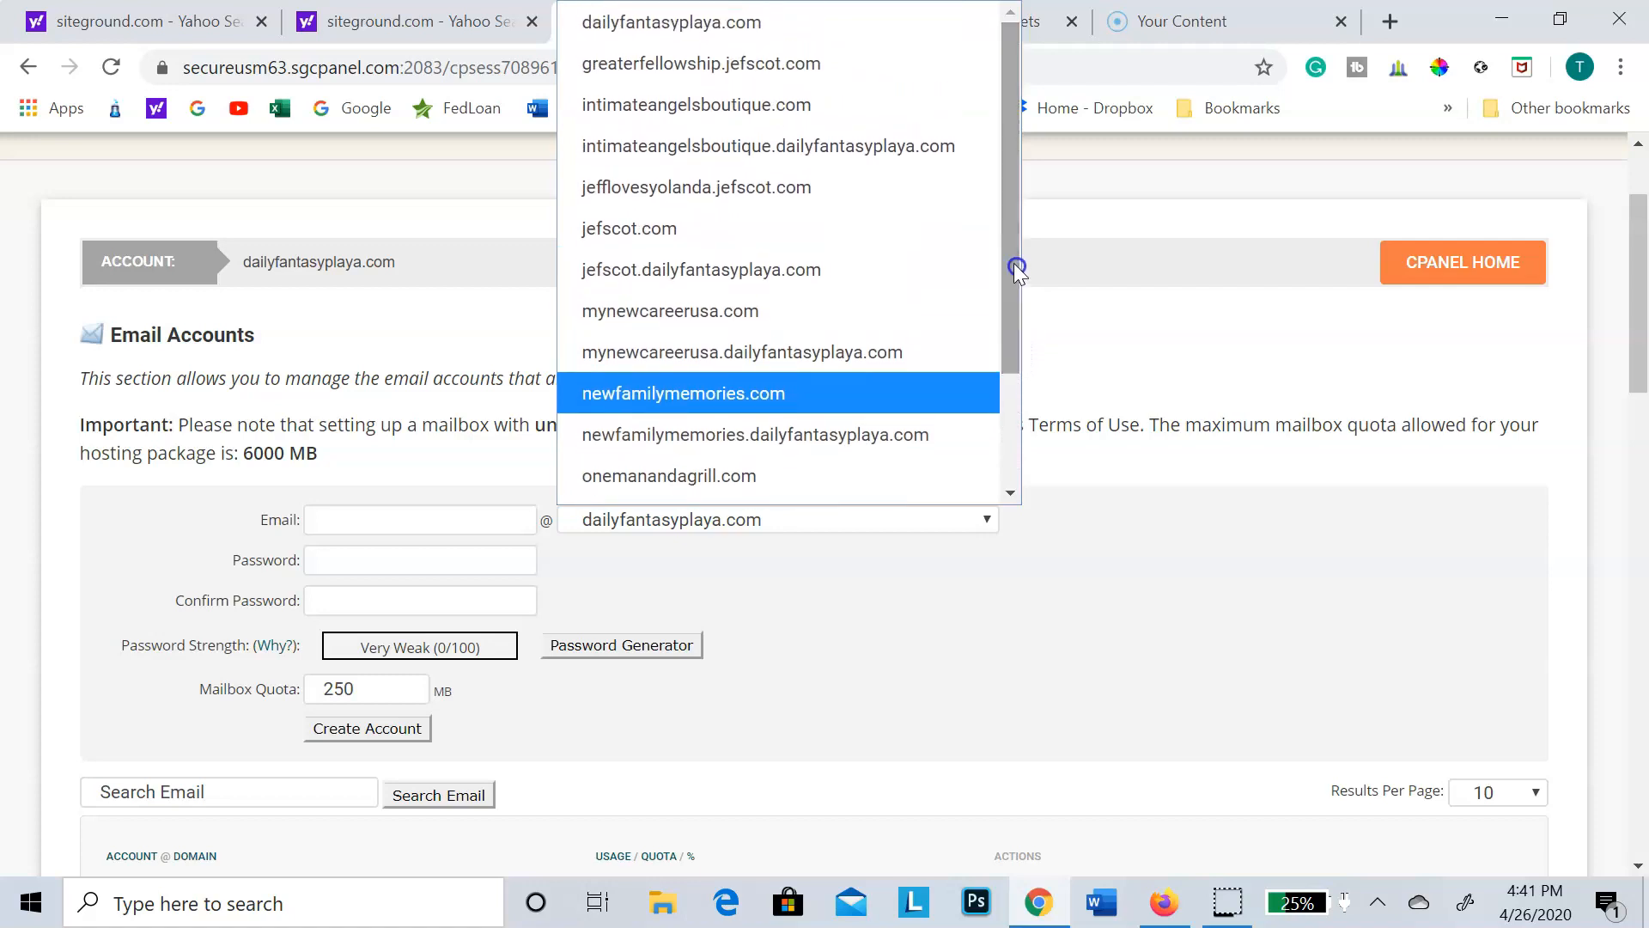
{"action": "left_click", "coordinate": [805, 34]}
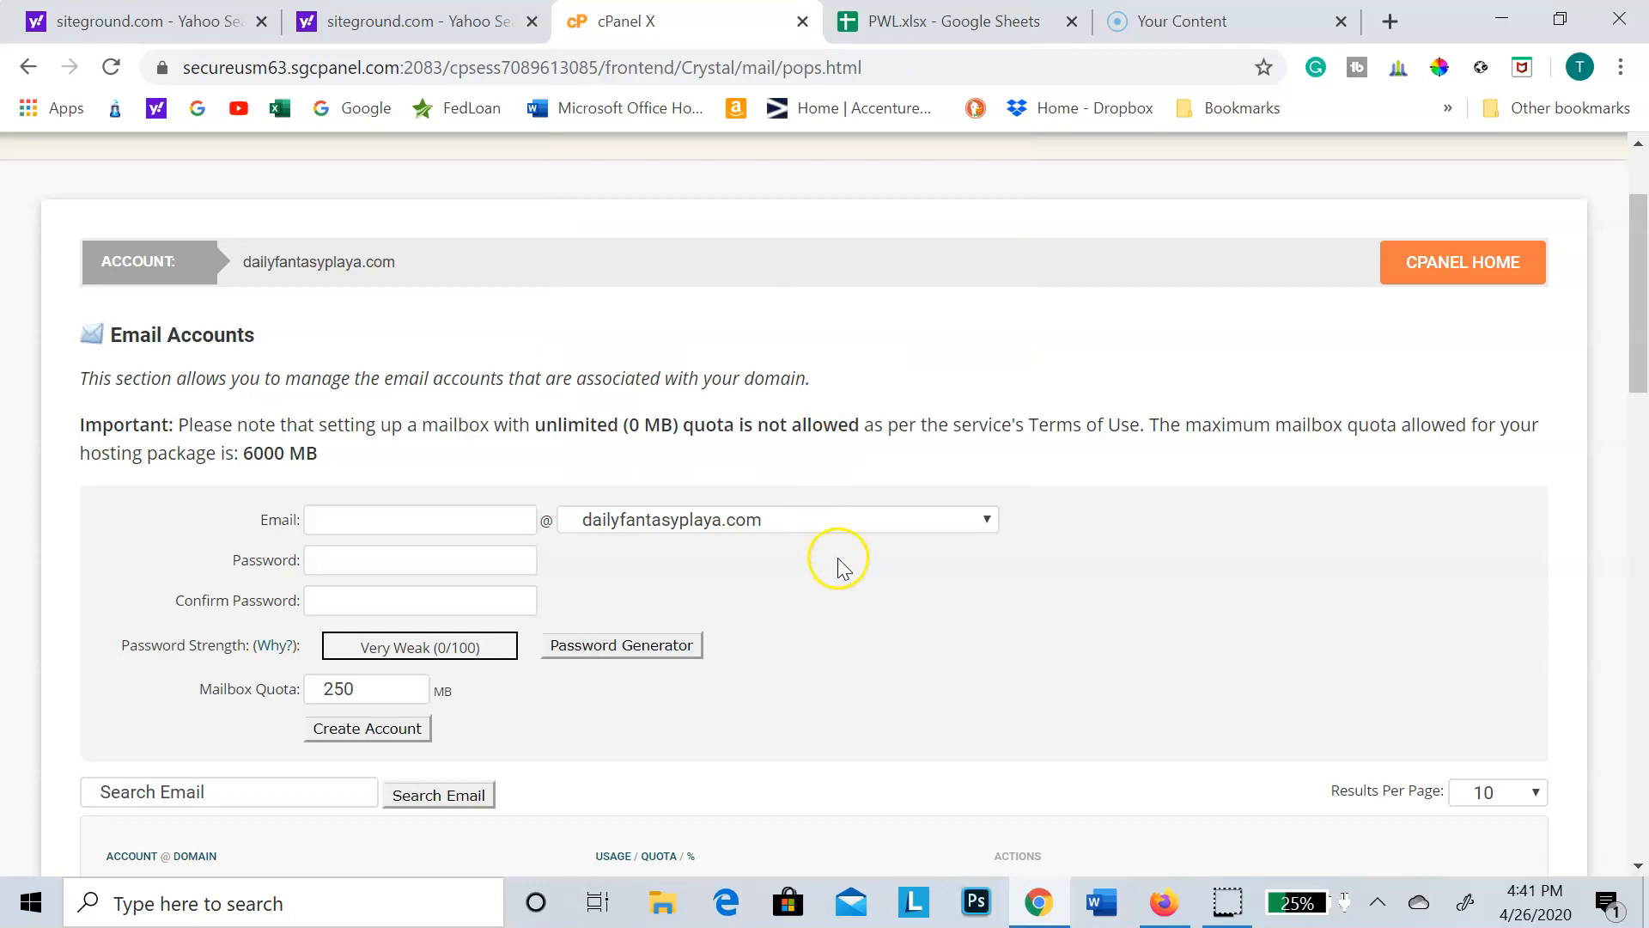
{"action": "left_click_drag", "start_coordinate": [1641, 344], "coordinate": [1639, 612]}
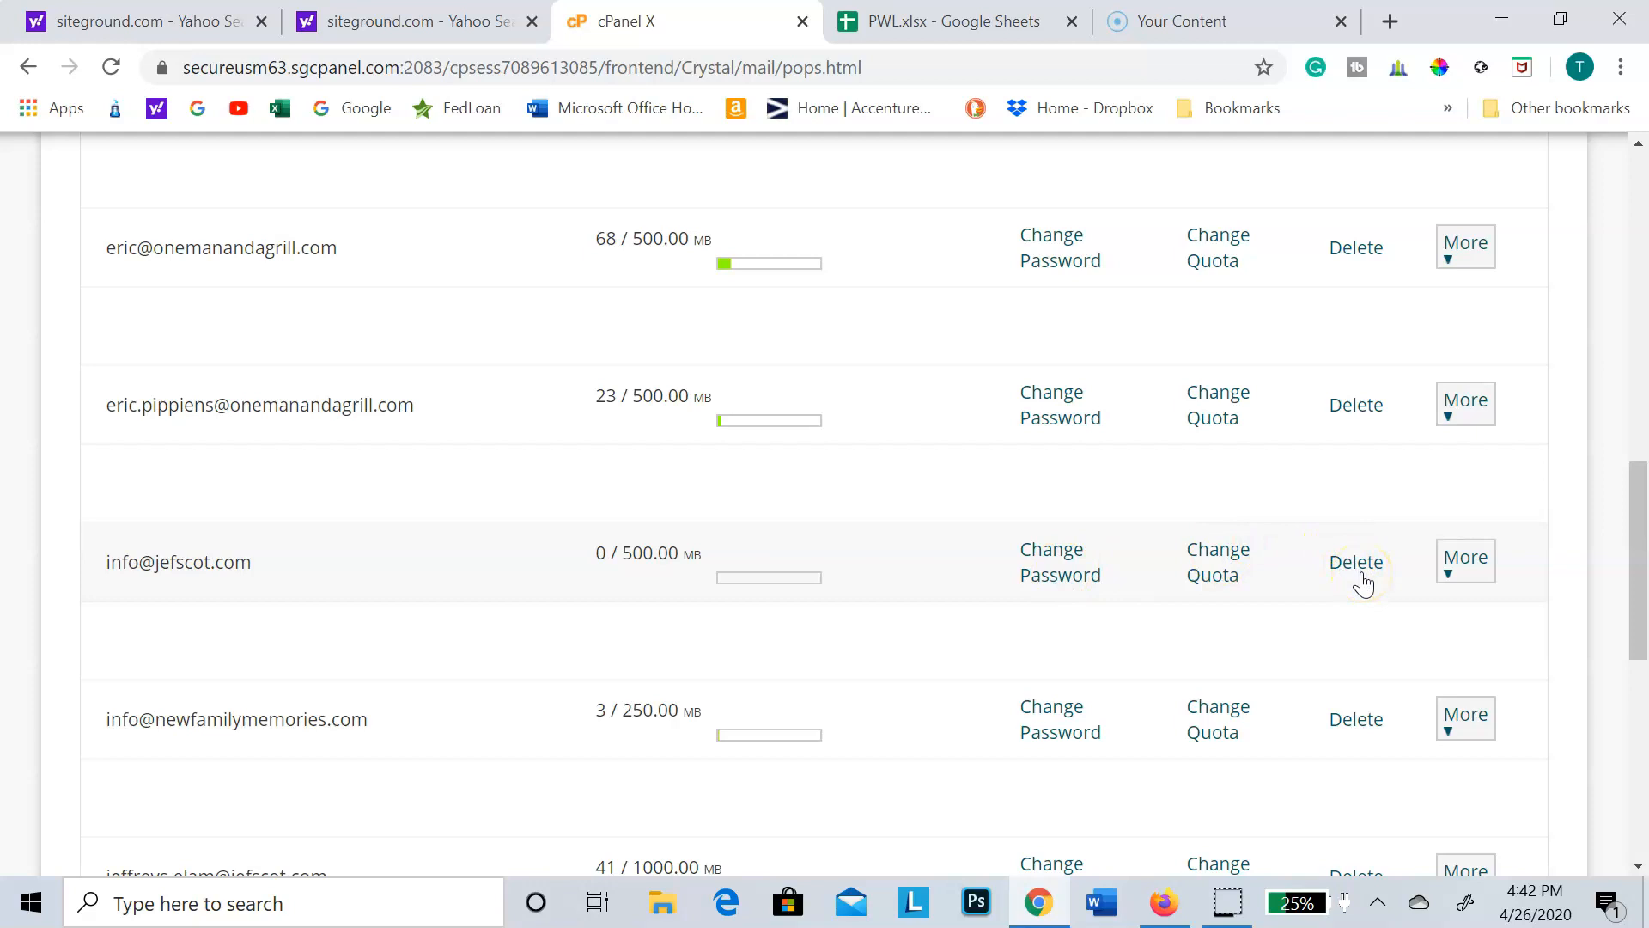
Step: Switch to Firefox and sign in to Outlook.com with the saved account e-mail
{"action": "left_click", "coordinate": [1169, 914]}
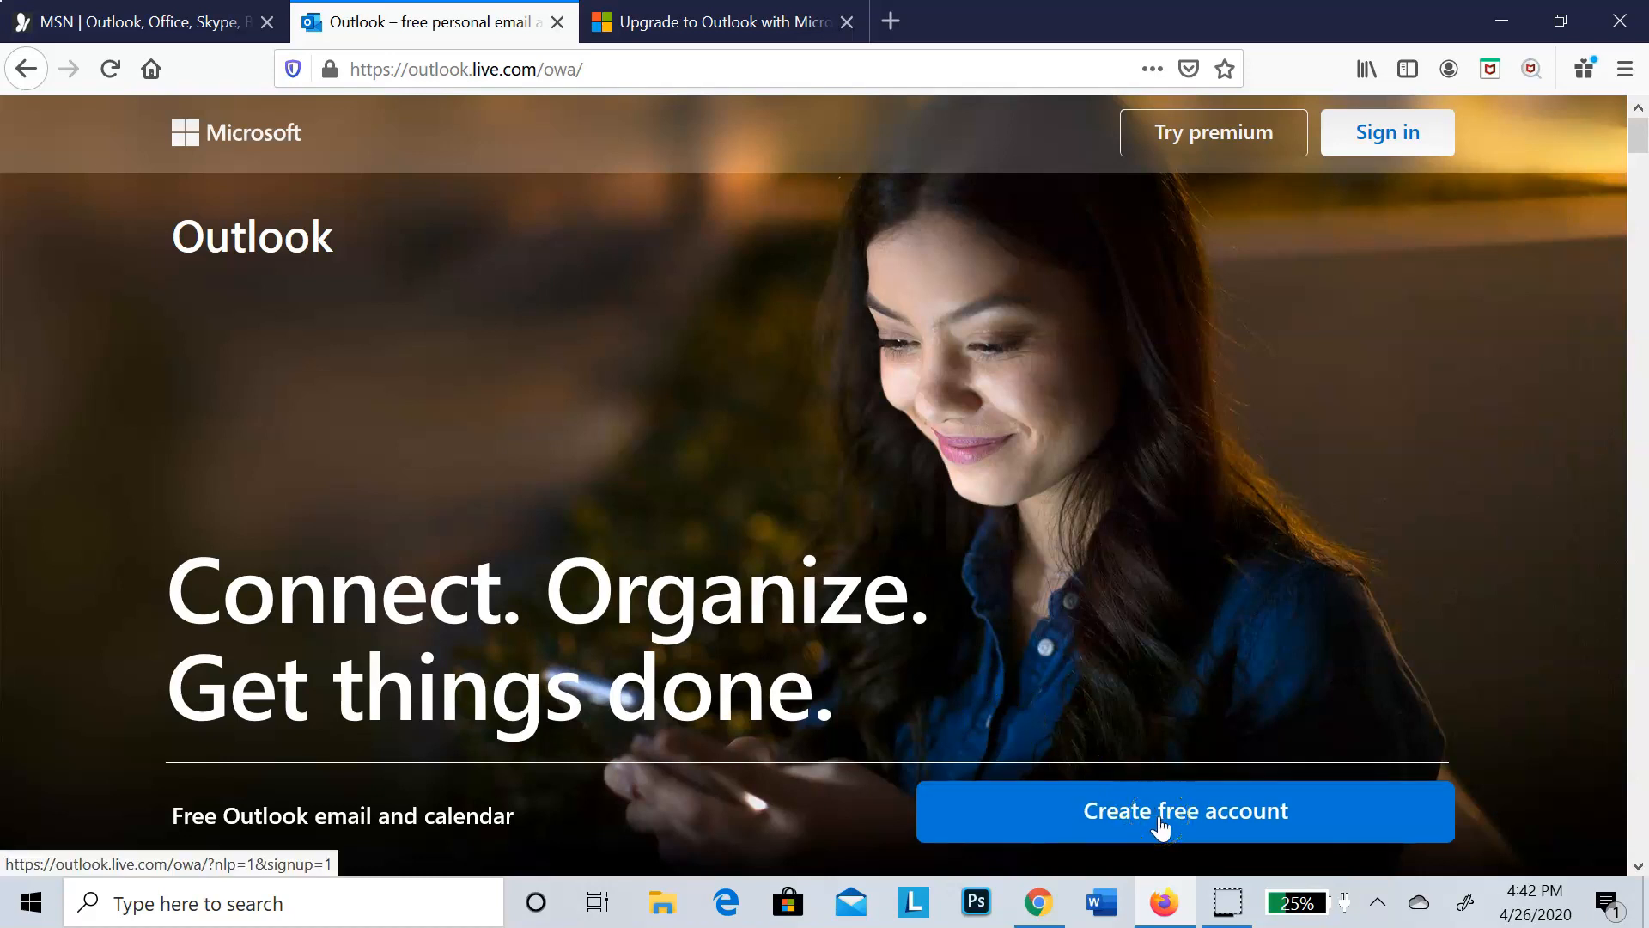
{"action": "left_click", "coordinate": [1388, 132]}
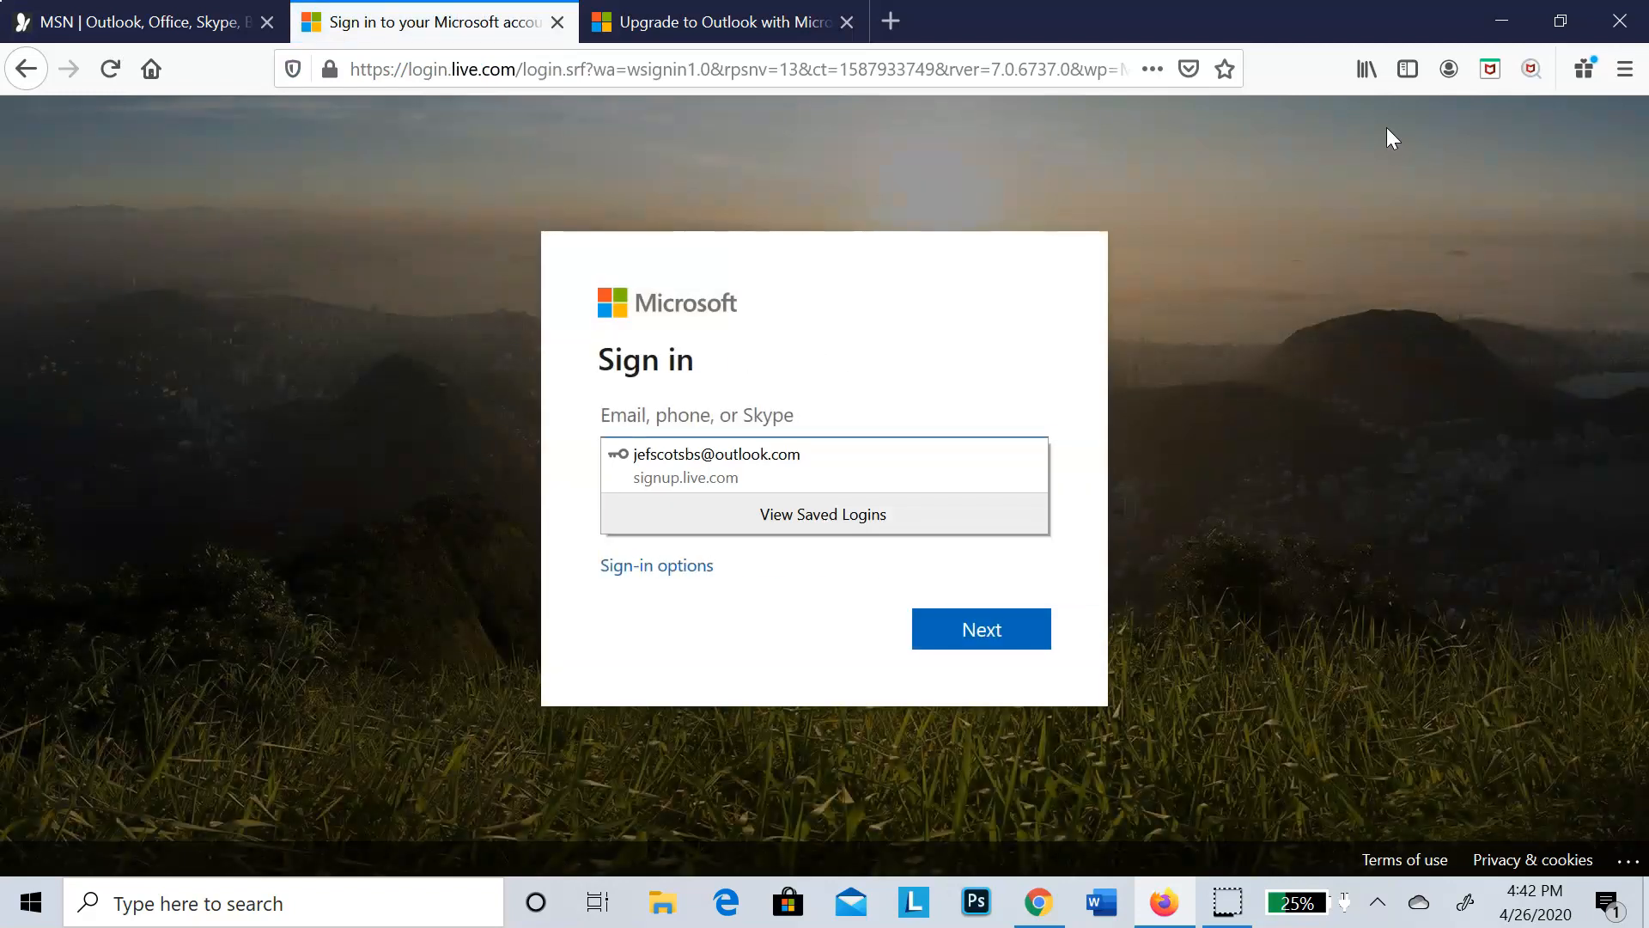
{"action": "left_click", "coordinate": [708, 456]}
{"action": "left_click", "coordinate": [992, 631]}
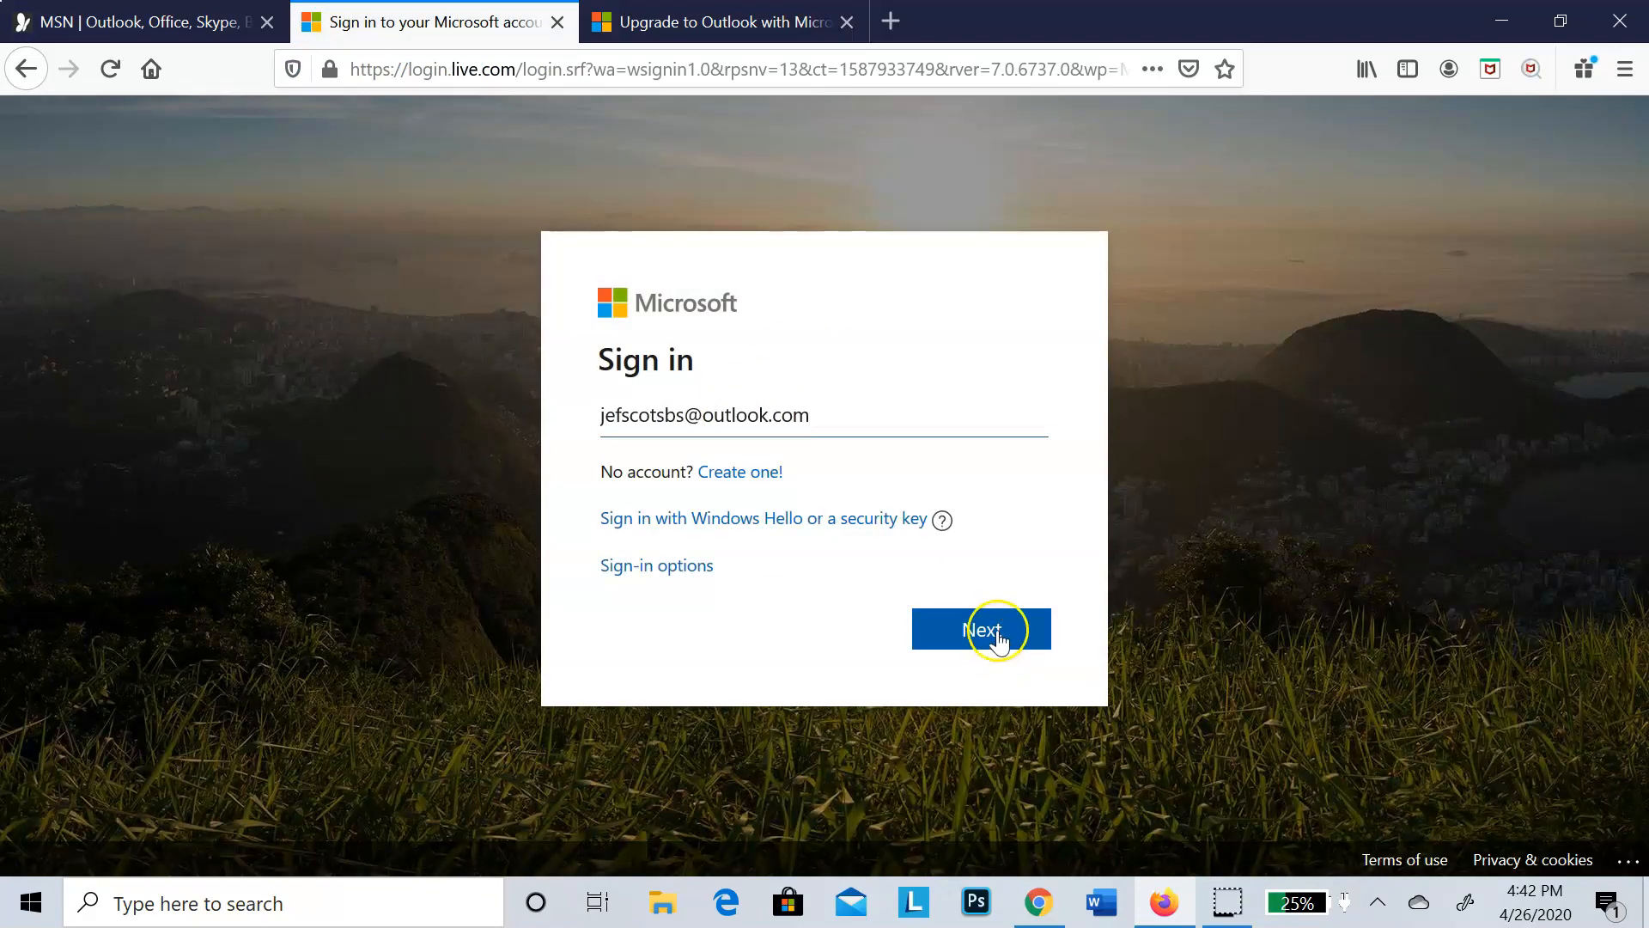
{"action": "left_click", "coordinate": [993, 628]}
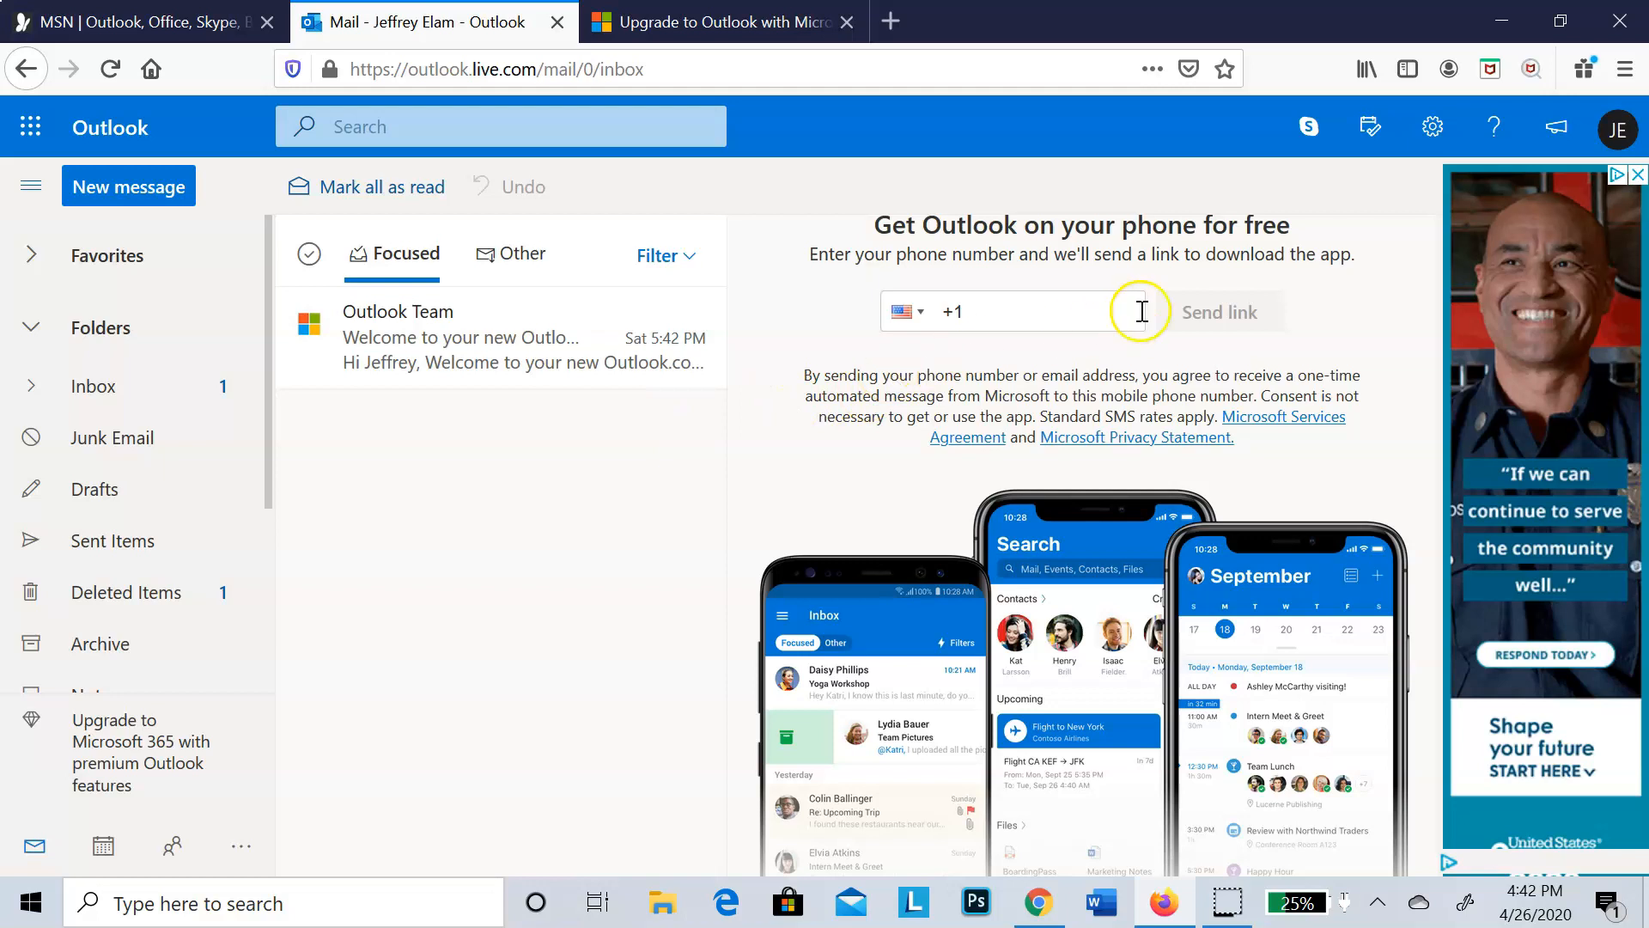
Step: Open the Sync email settings in Outlook and start connecting an account under Other email accounts
{"action": "left_click", "coordinate": [1434, 130]}
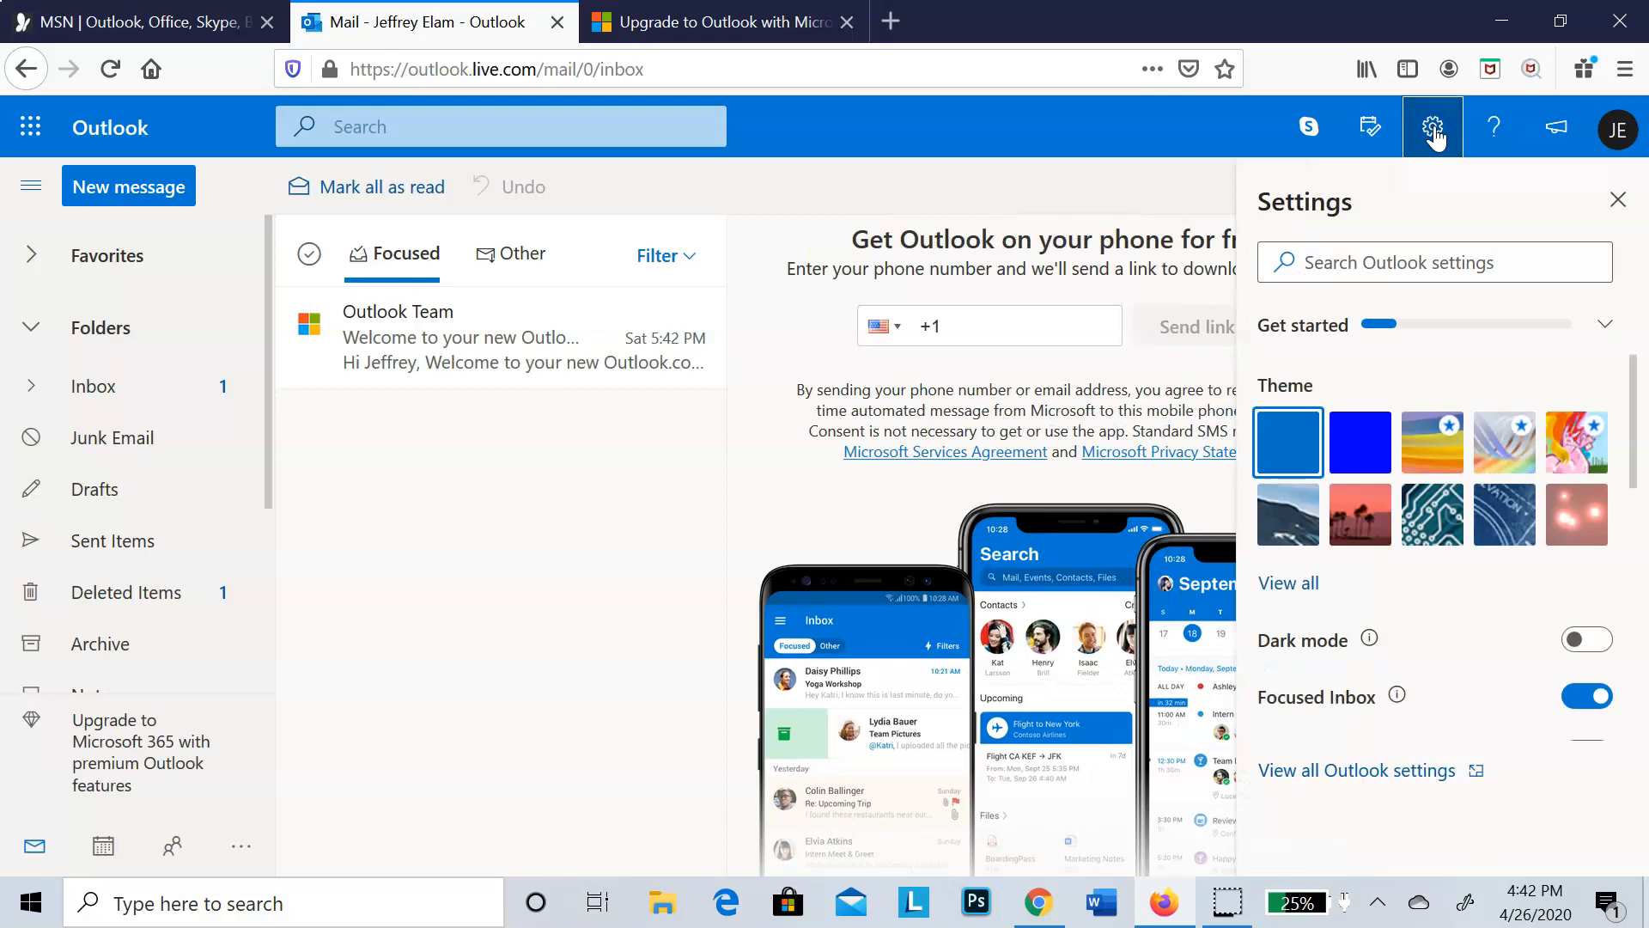
{"action": "left_click", "coordinate": [1341, 767]}
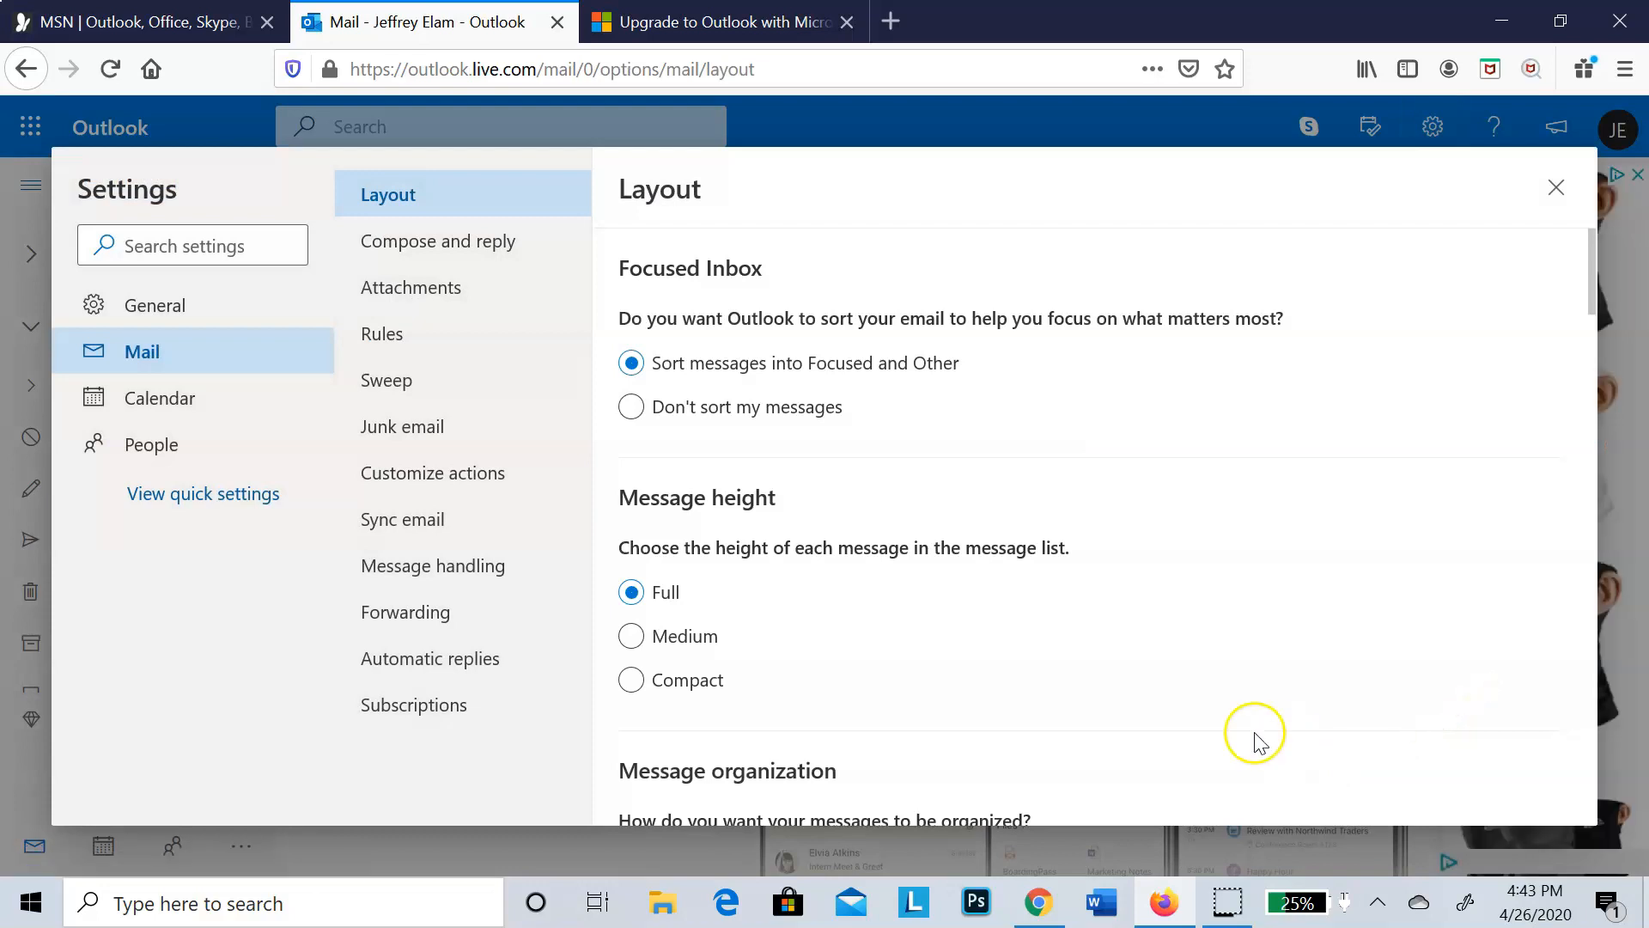
{"action": "left_click", "coordinate": [402, 526]}
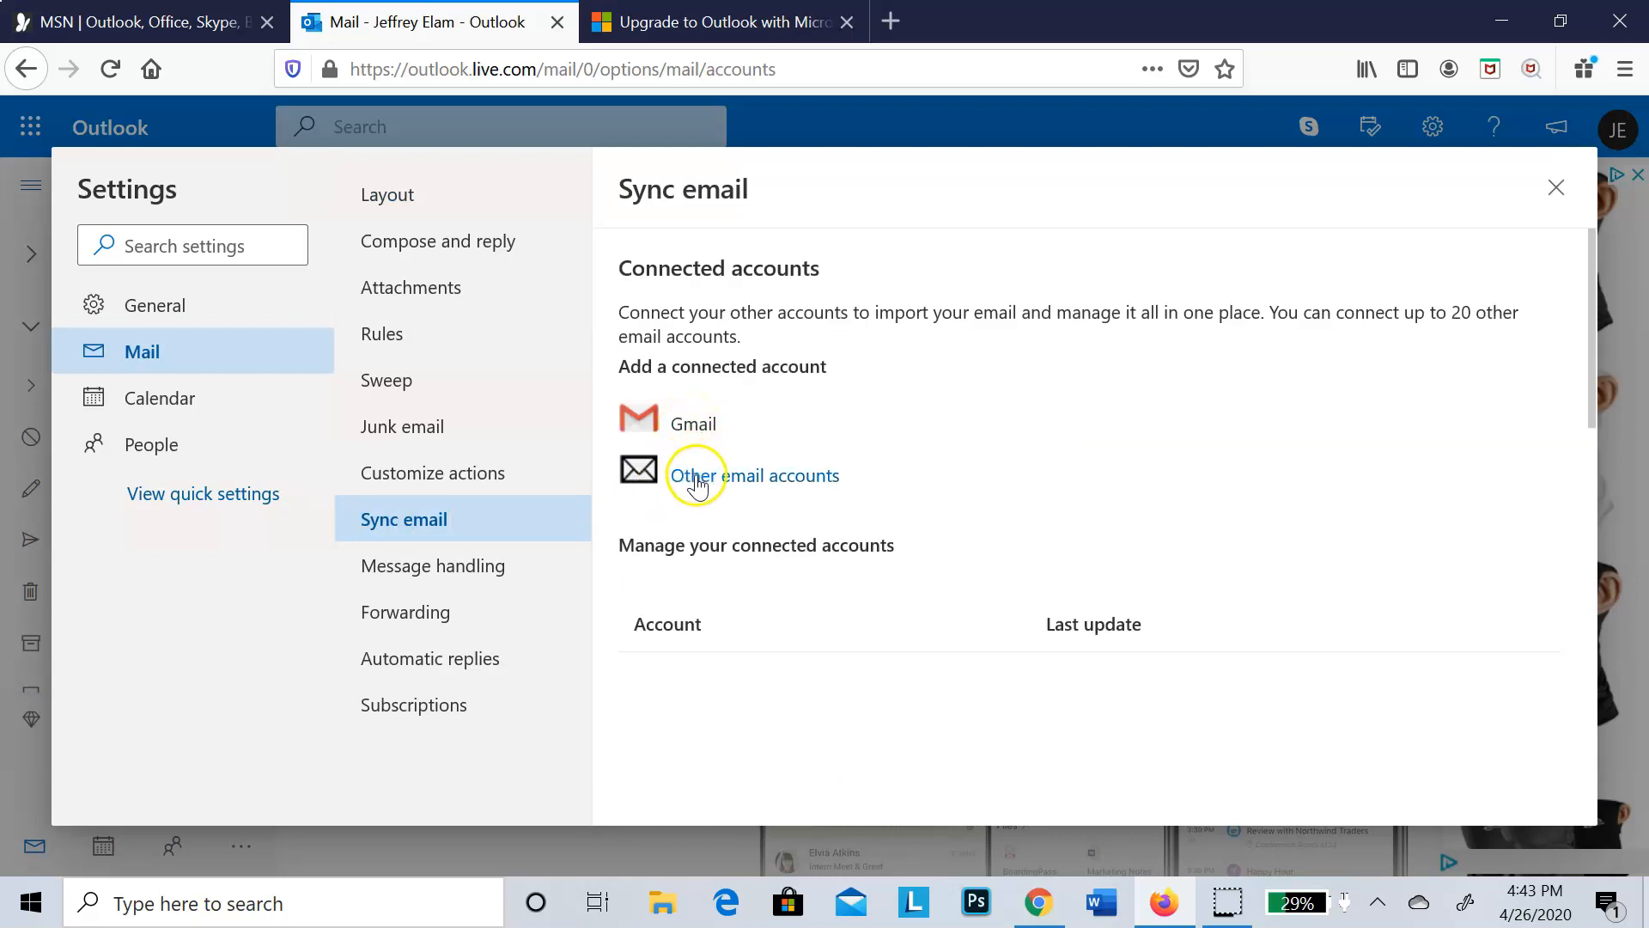
{"action": "left_click", "coordinate": [750, 483]}
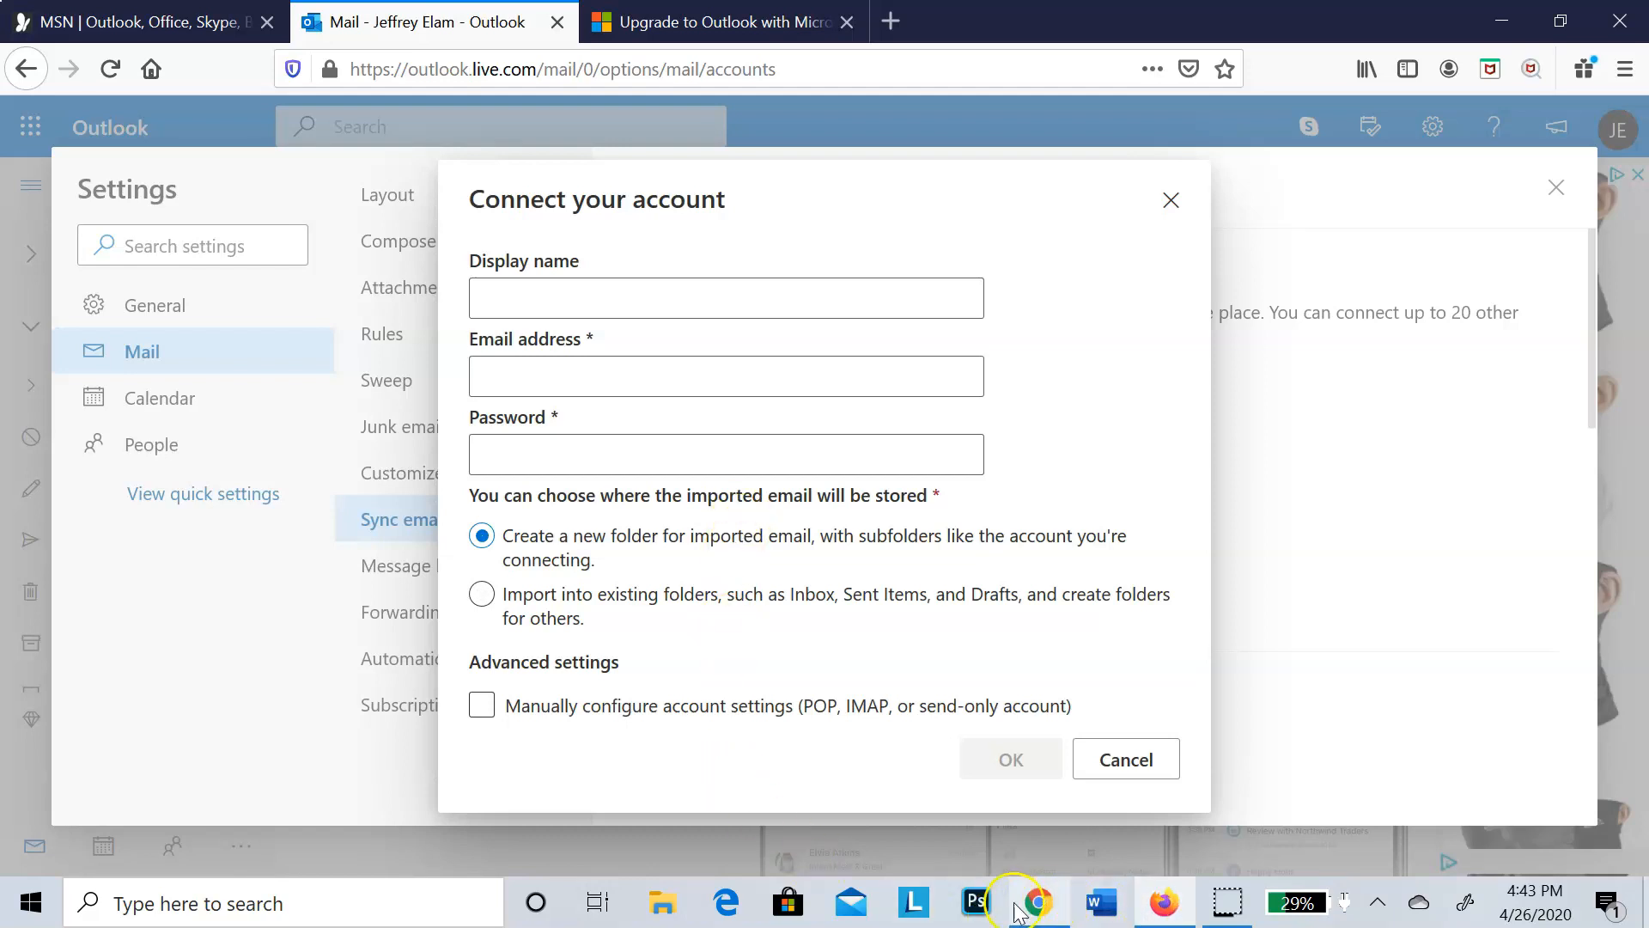
{"action": "left_click", "coordinate": [1041, 909]}
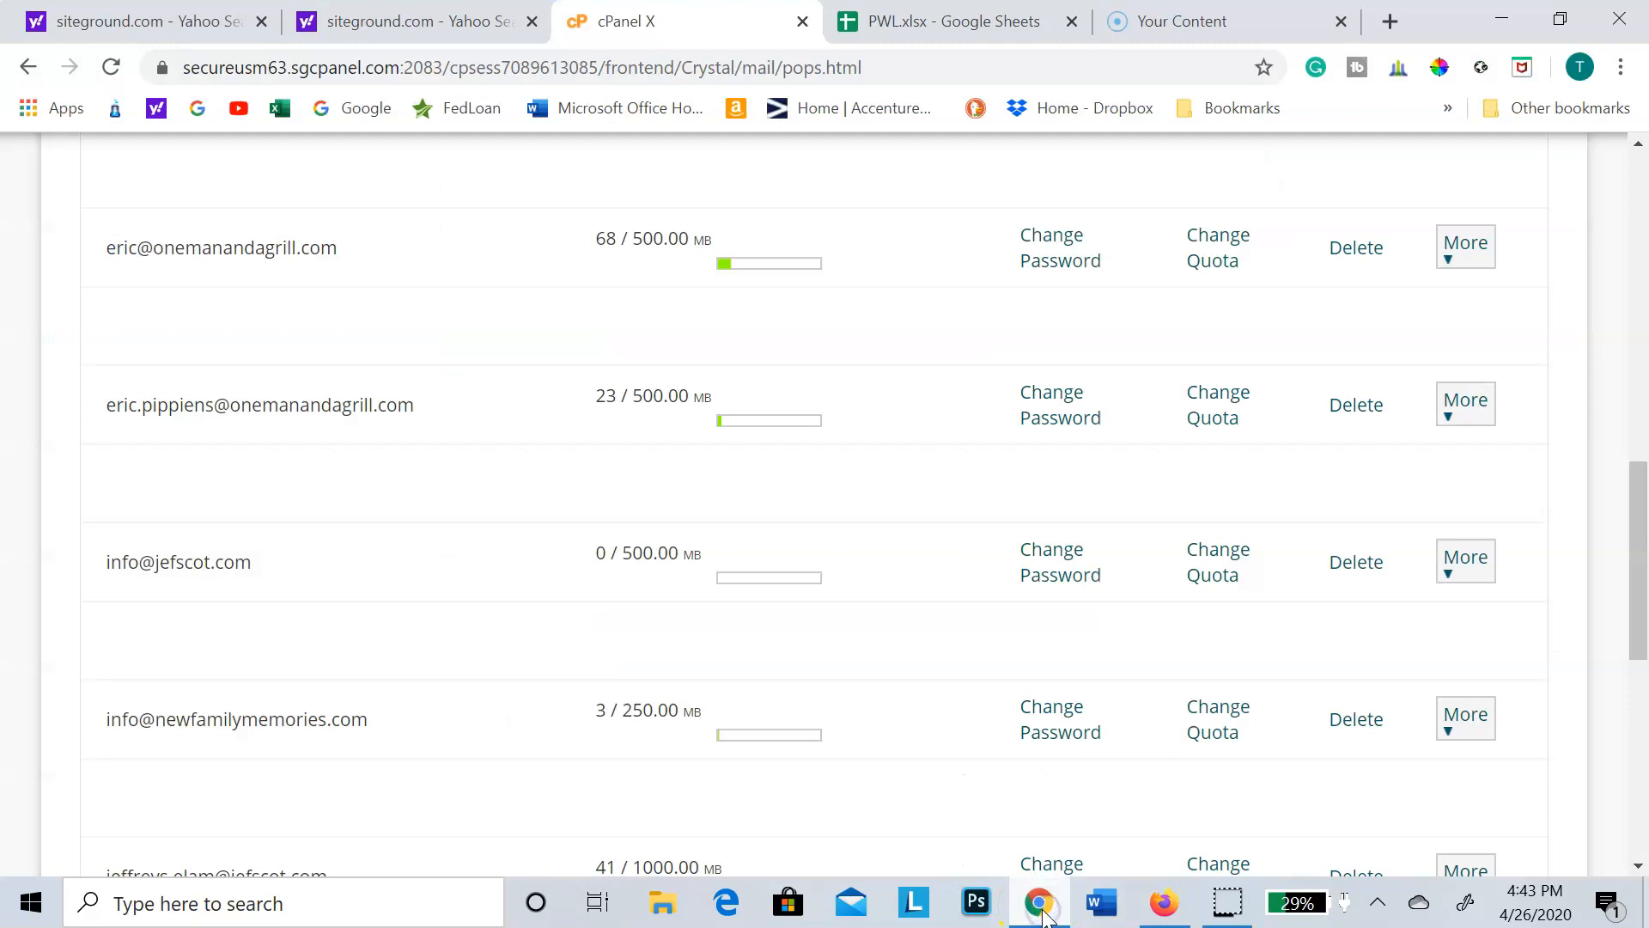
{"action": "left_click", "coordinate": [1463, 565]}
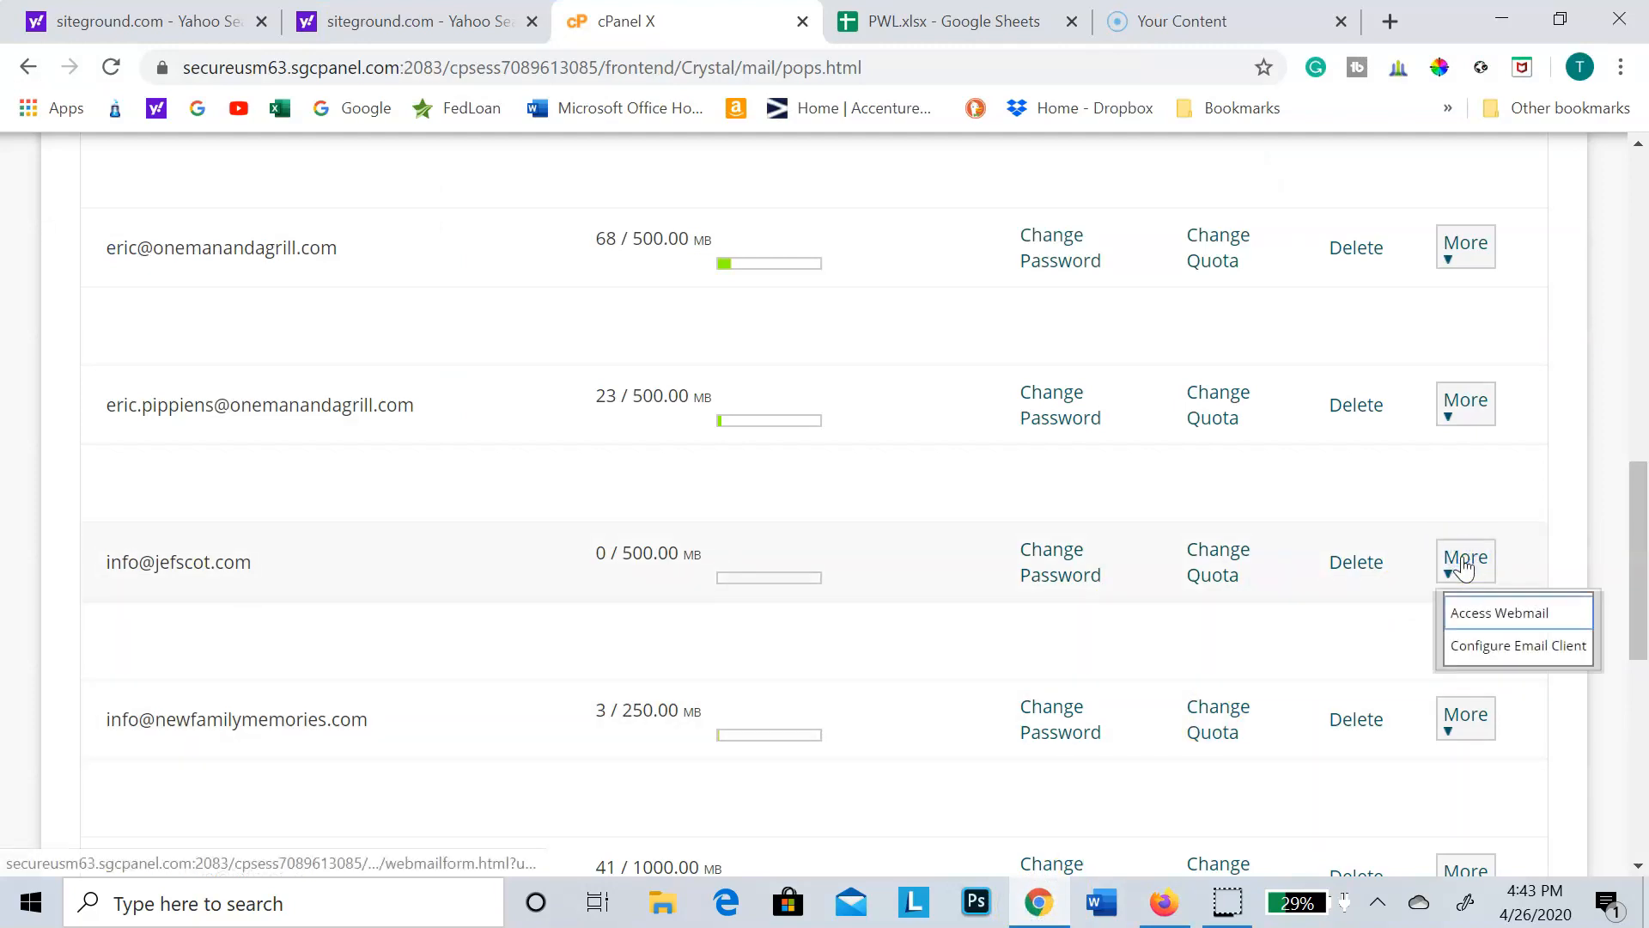
{"action": "left_click", "coordinate": [1493, 651]}
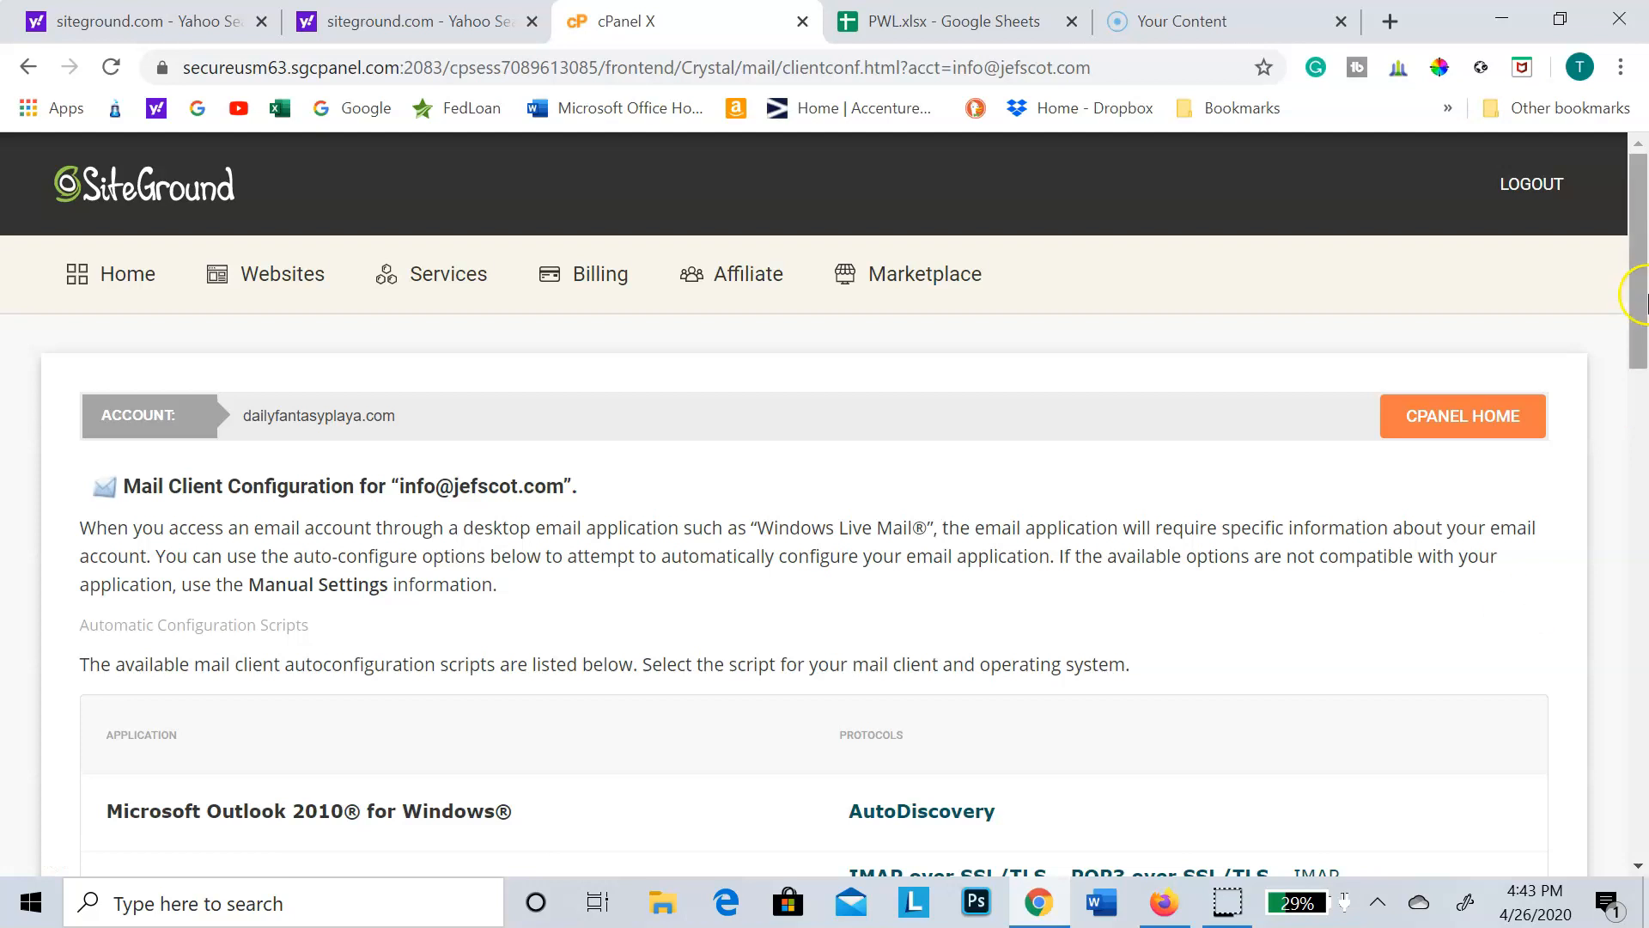
{"action": "left_click_drag", "start_coordinate": [1636, 233], "coordinate": [1640, 353]}
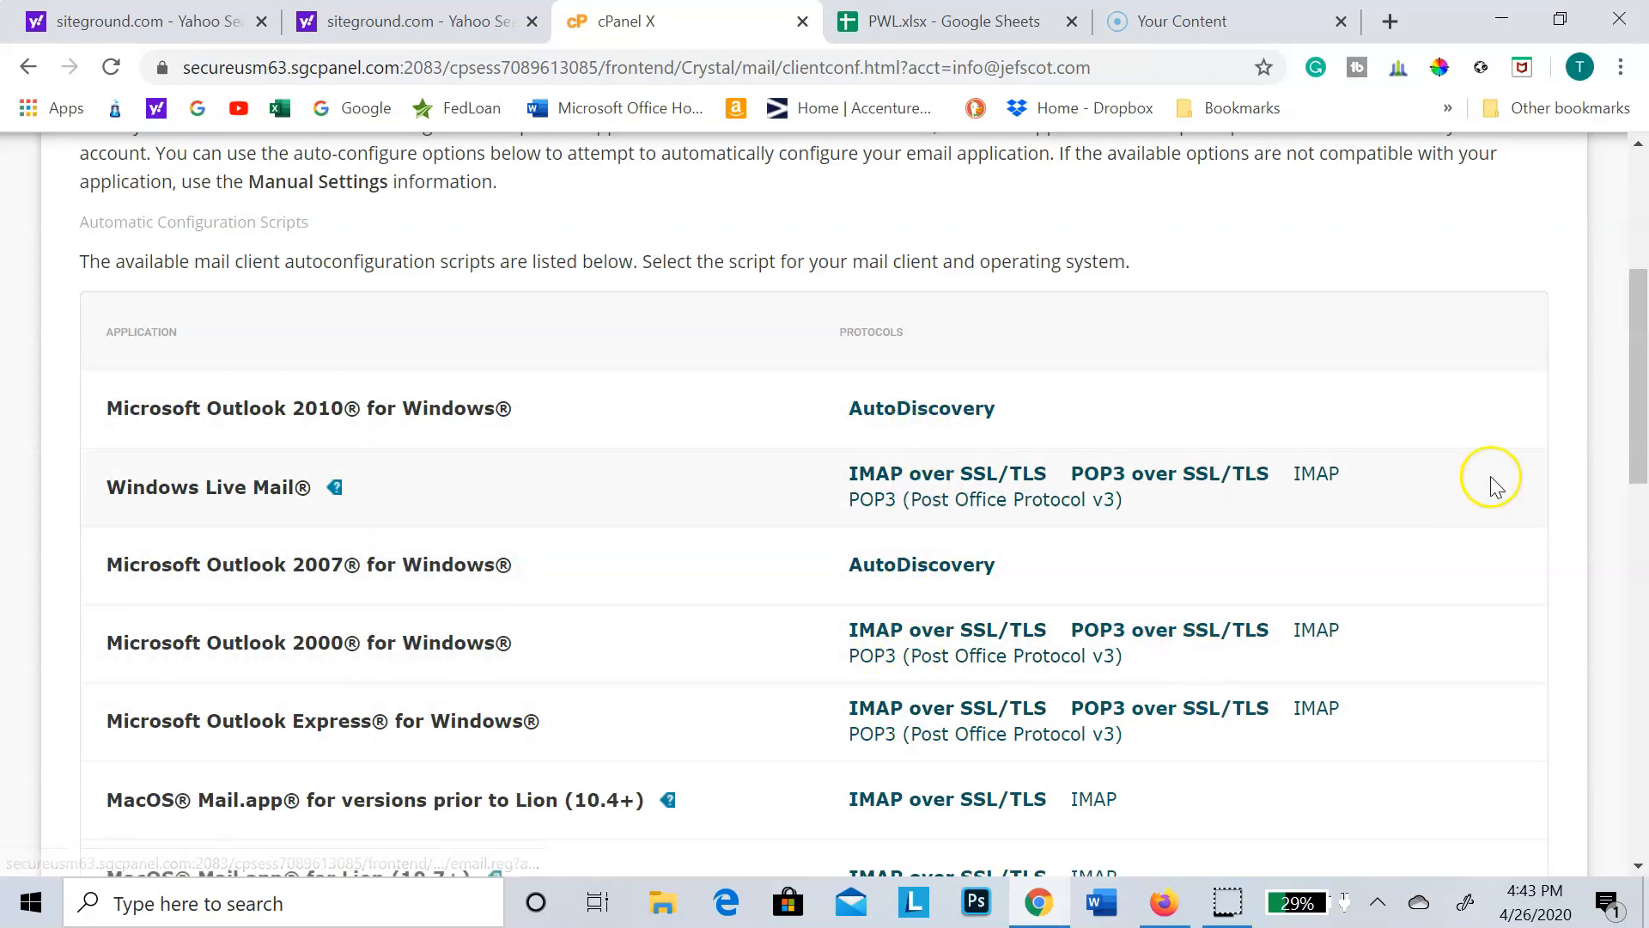
{"action": "left_click_drag", "start_coordinate": [1633, 426], "coordinate": [1626, 726]}
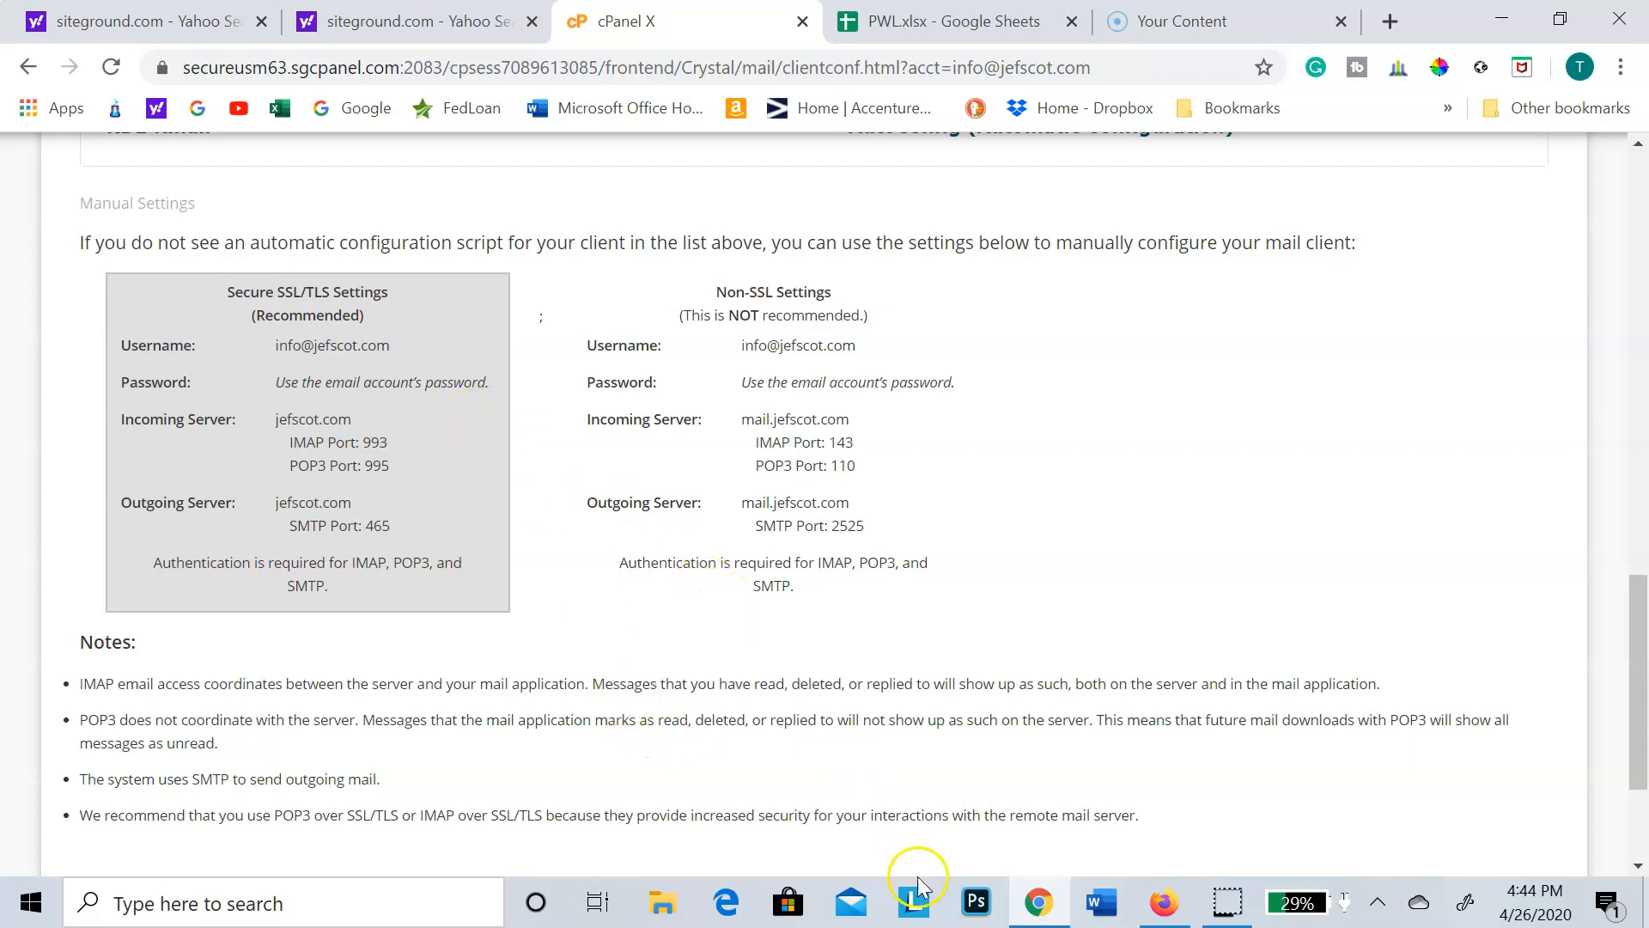
Step: Return to Outlook in Firefox and fill in the display name, e-mail address and mailbox password for the connected account
{"action": "left_click", "coordinate": [1167, 909]}
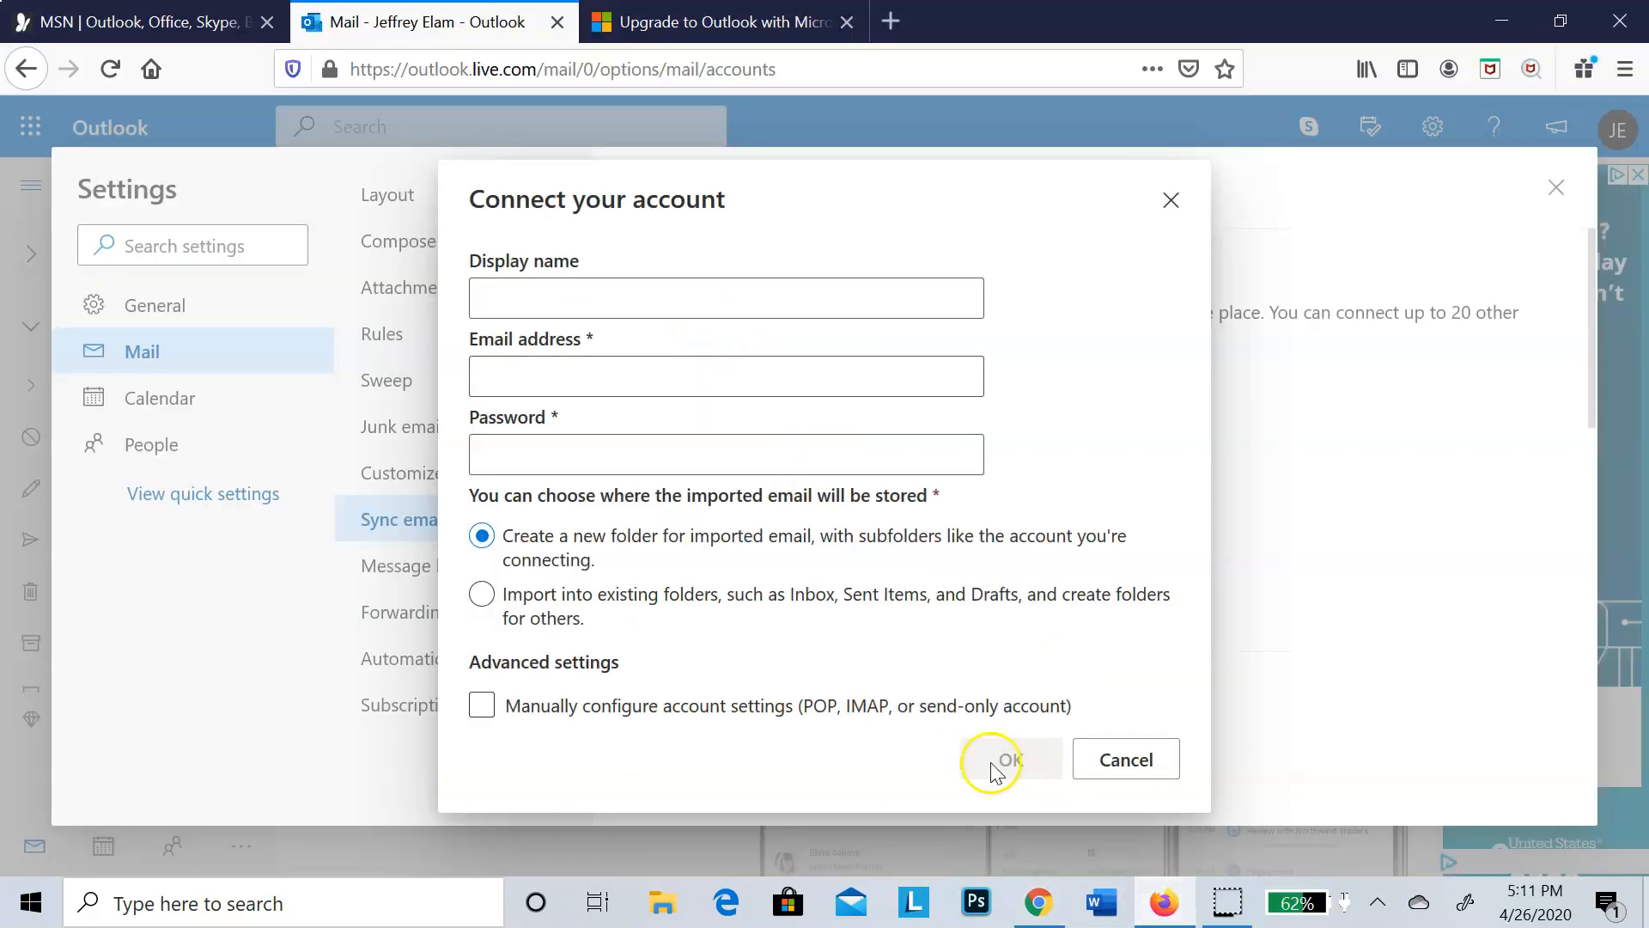
{"action": "left_click", "coordinate": [710, 294]}
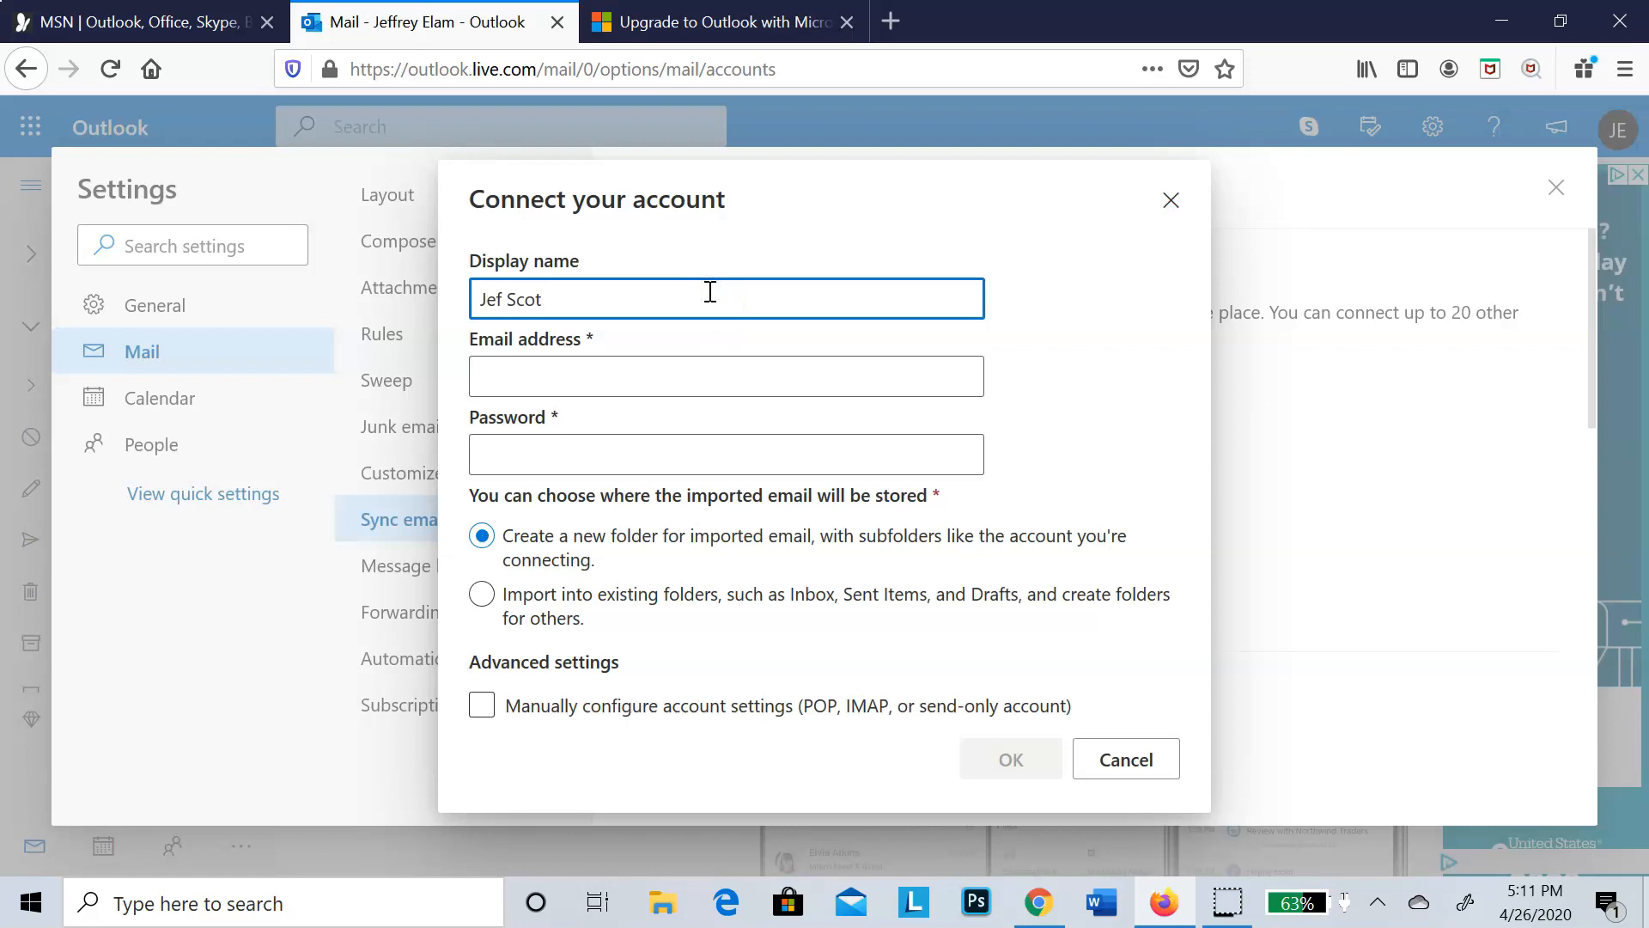
{"action": "key", "text": "Tab"}
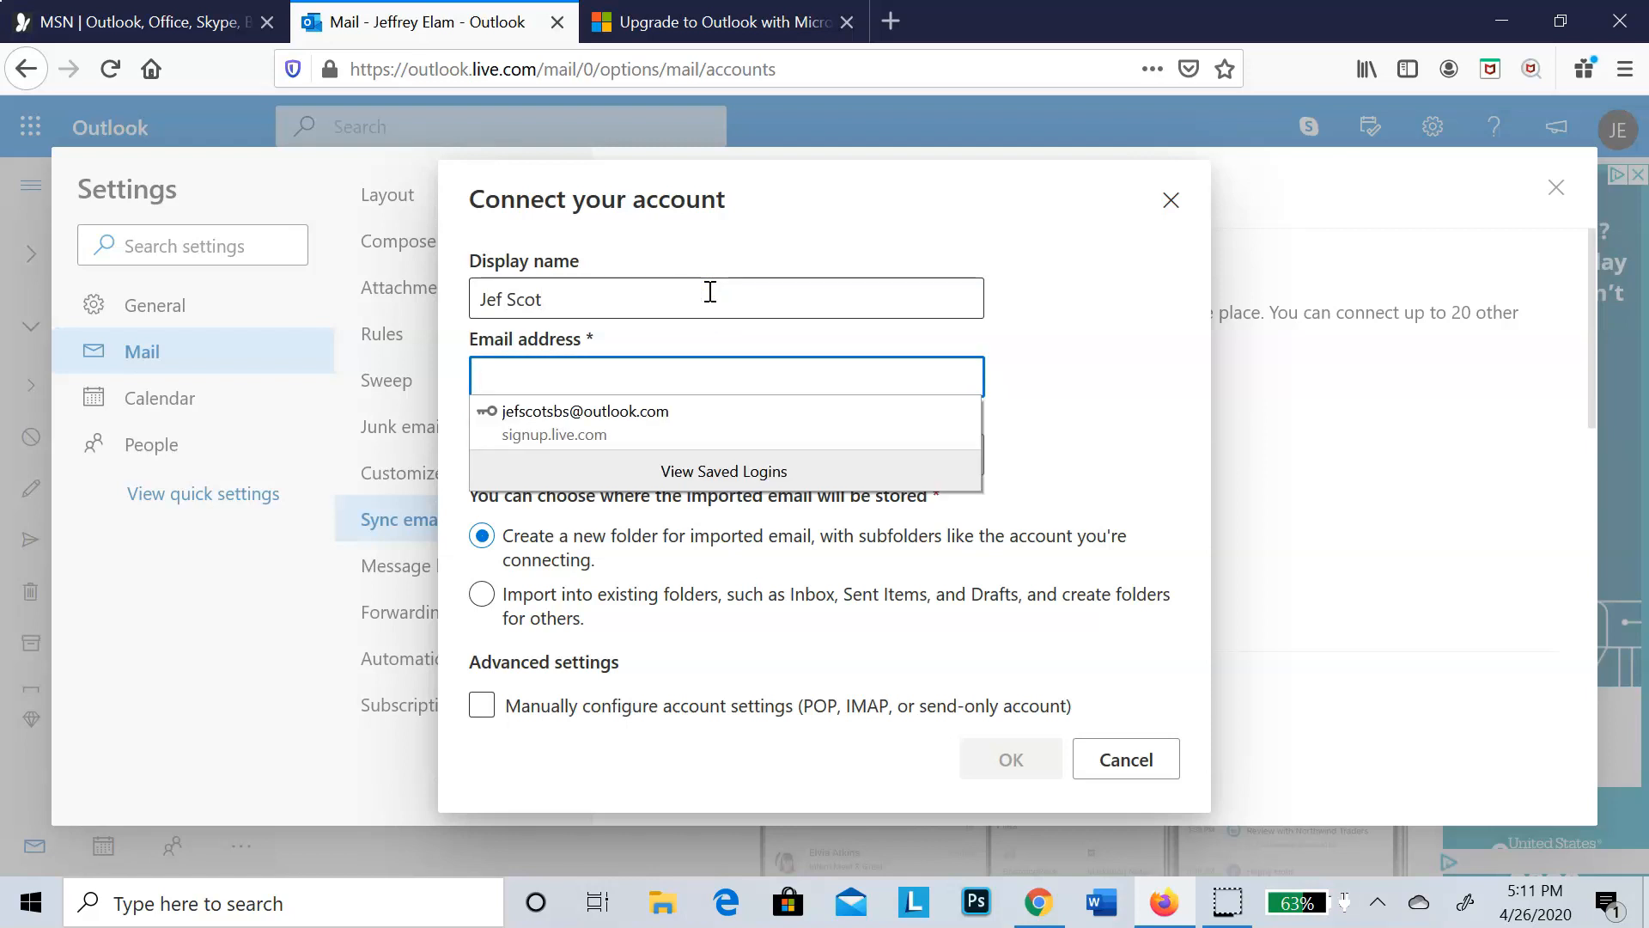
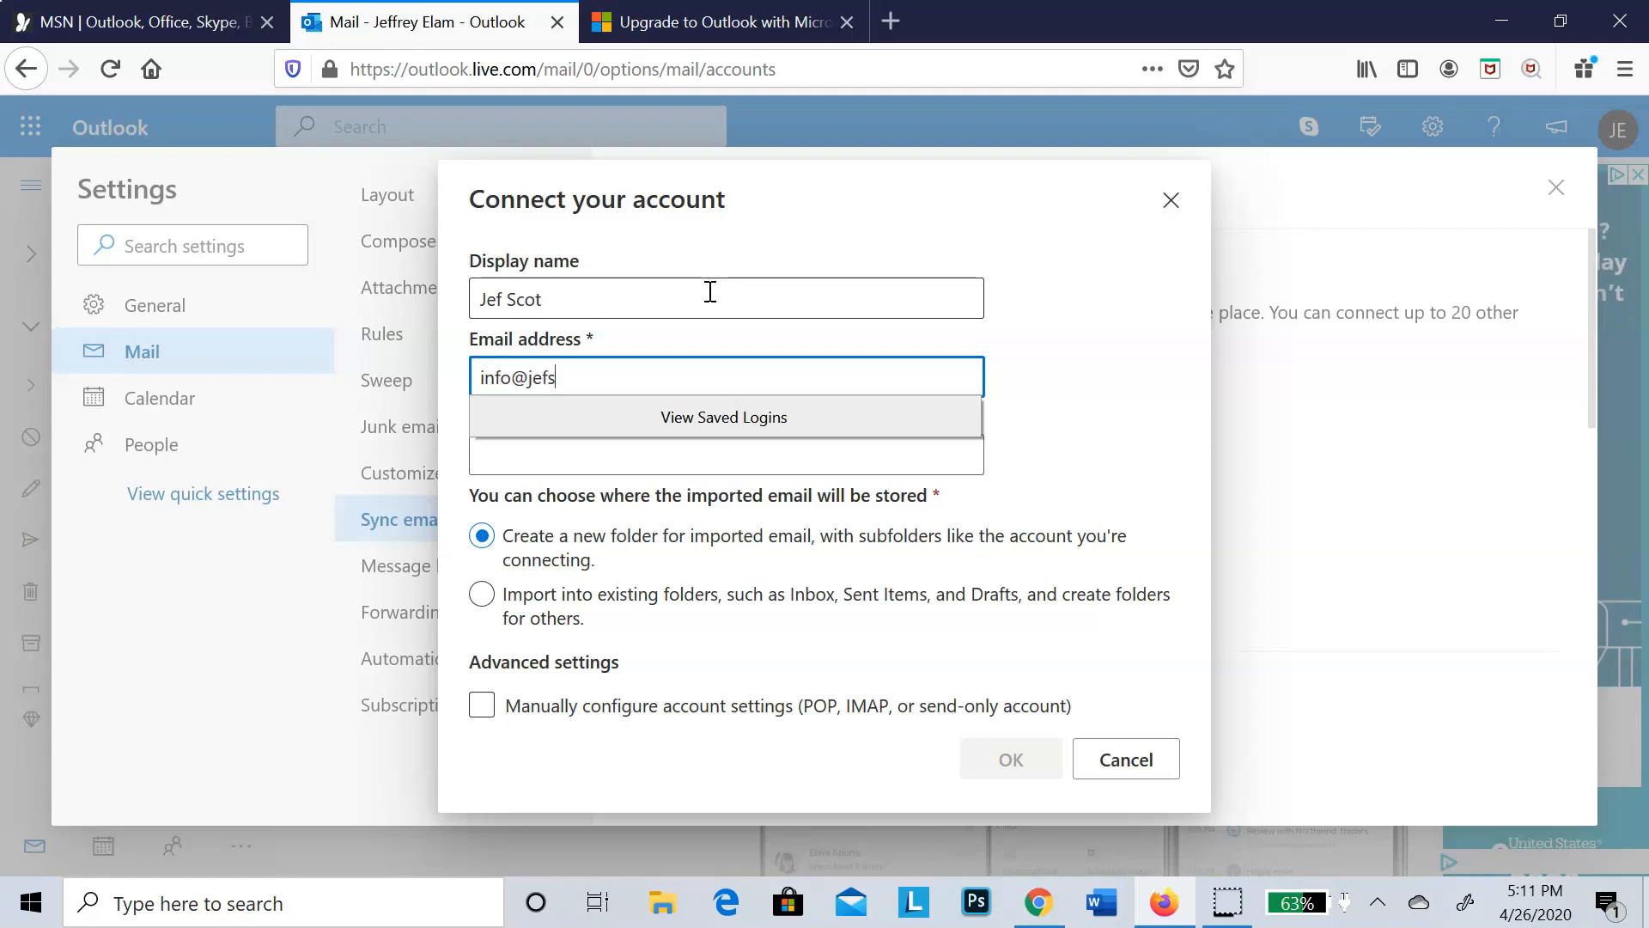
{"action": "key", "text": "Tab"}
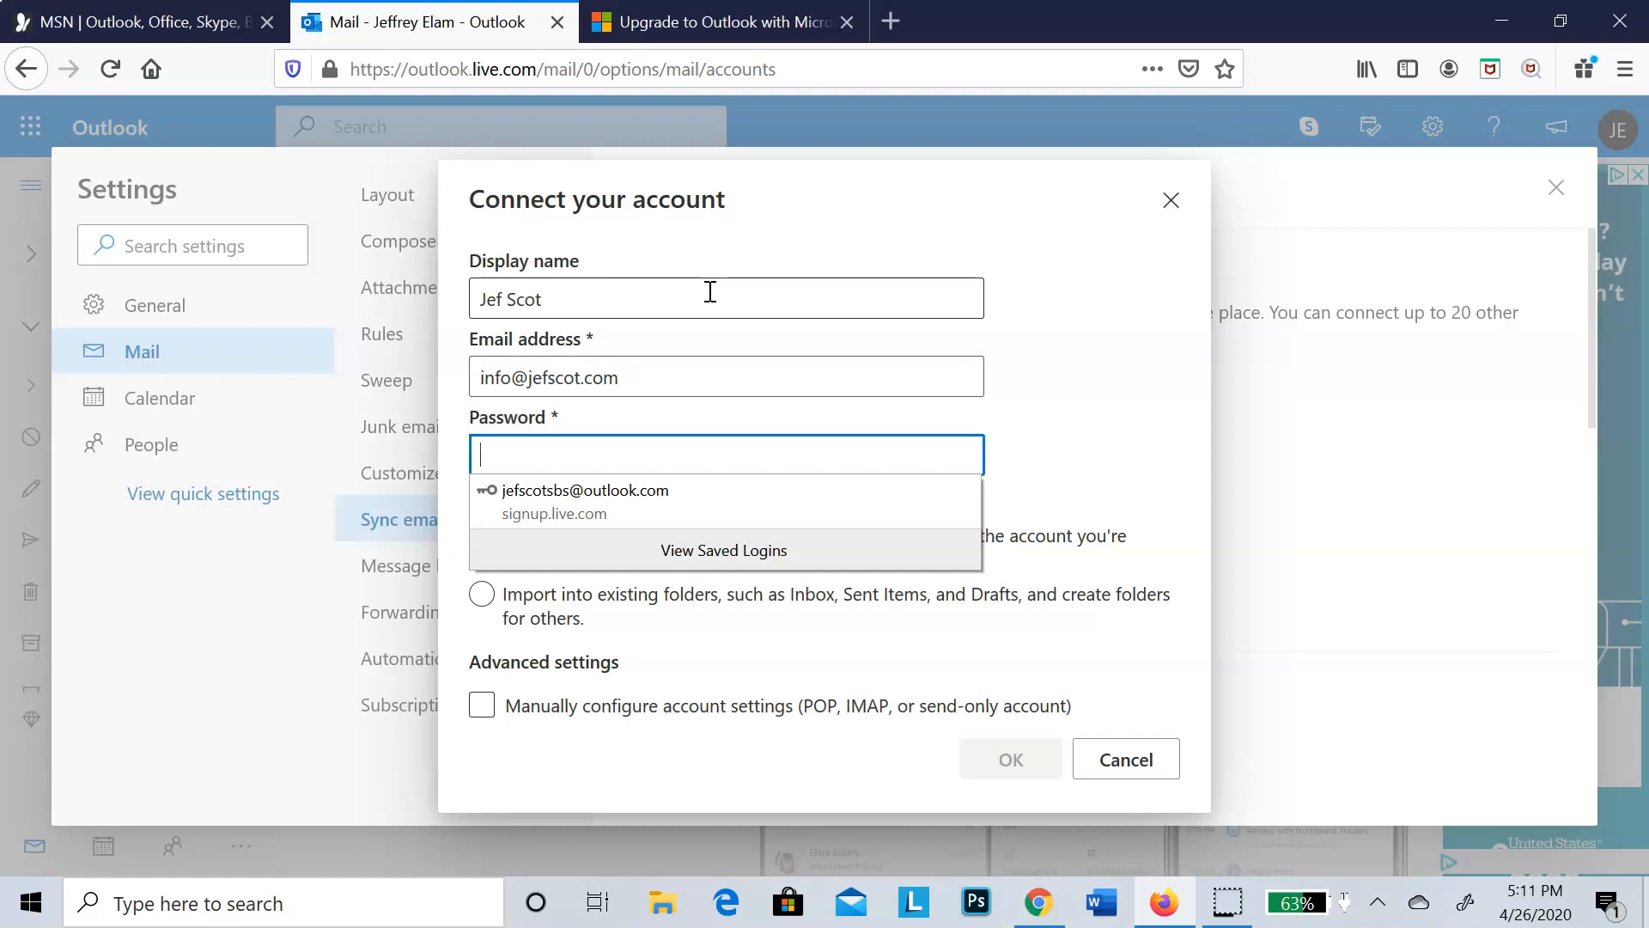
{"action": "type", "text": "•"}
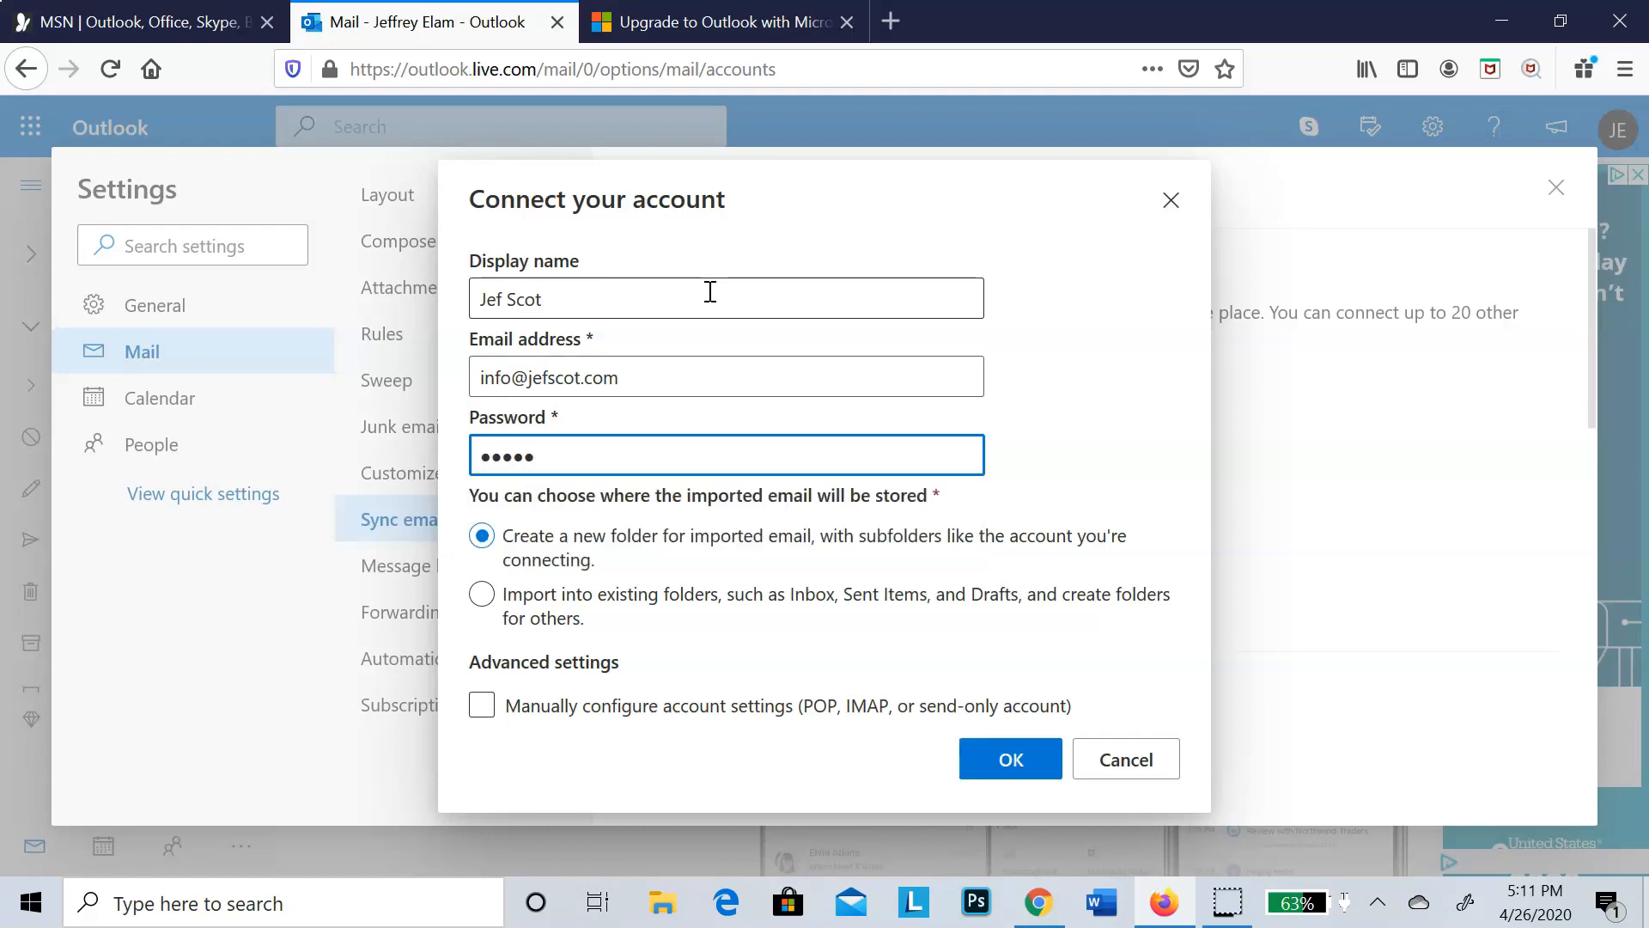
{"action": "type", "text": "•••••••••"}
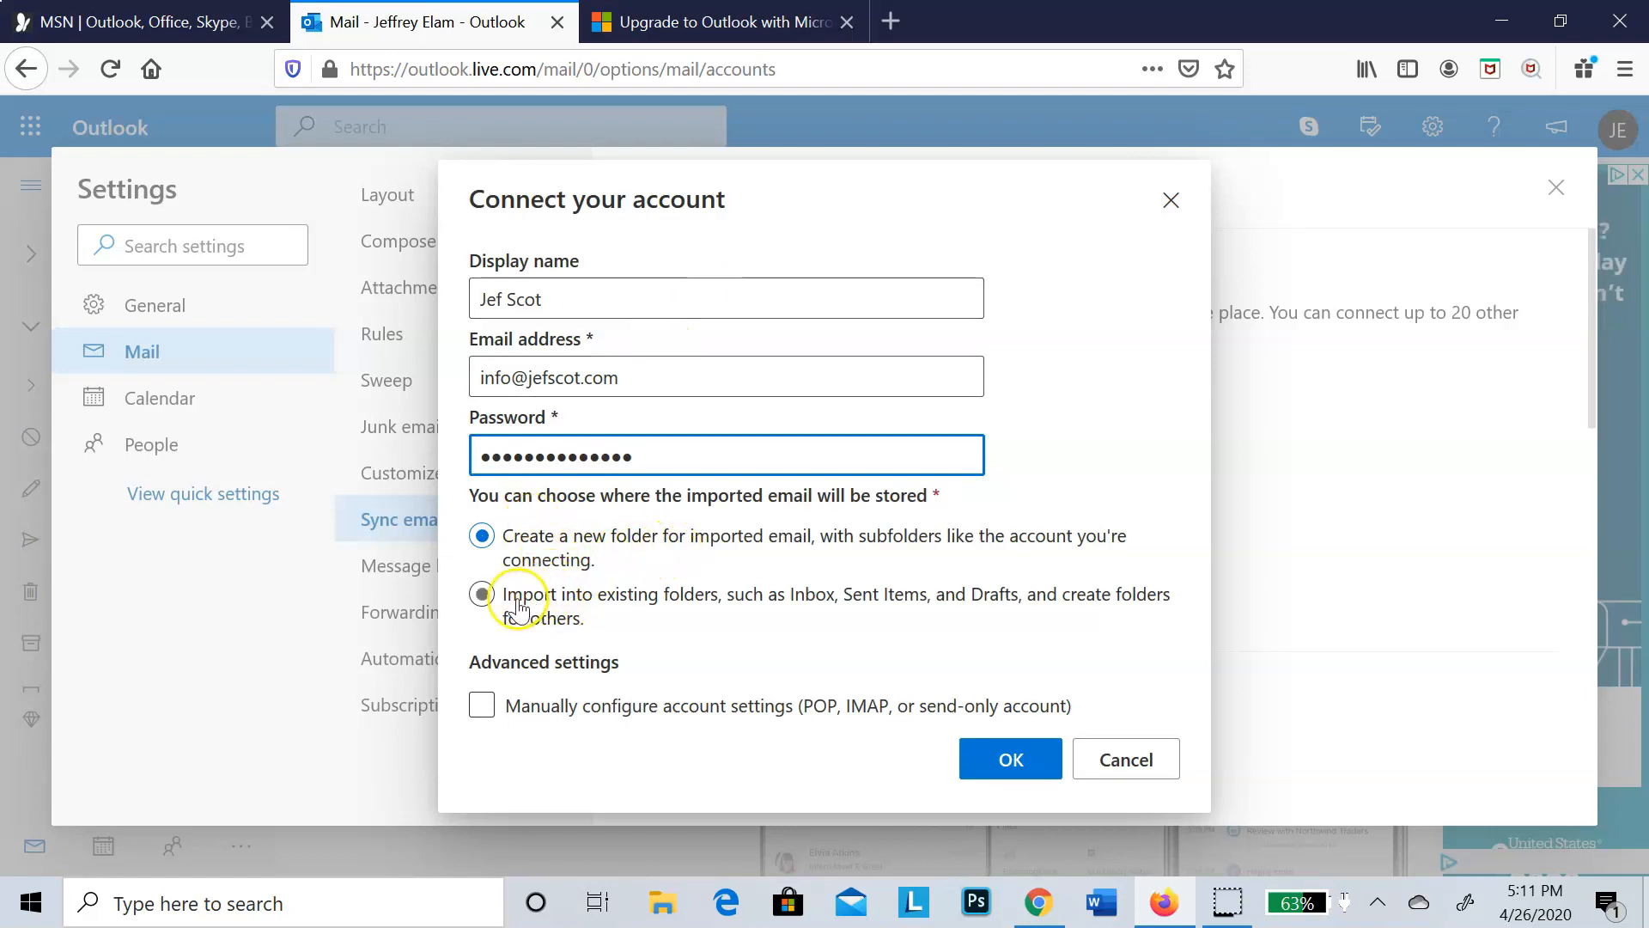
Step: Choose to import email into existing folders, enable manual configuration of account settings, and continue to the advanced settings
{"action": "left_click", "coordinate": [483, 595]}
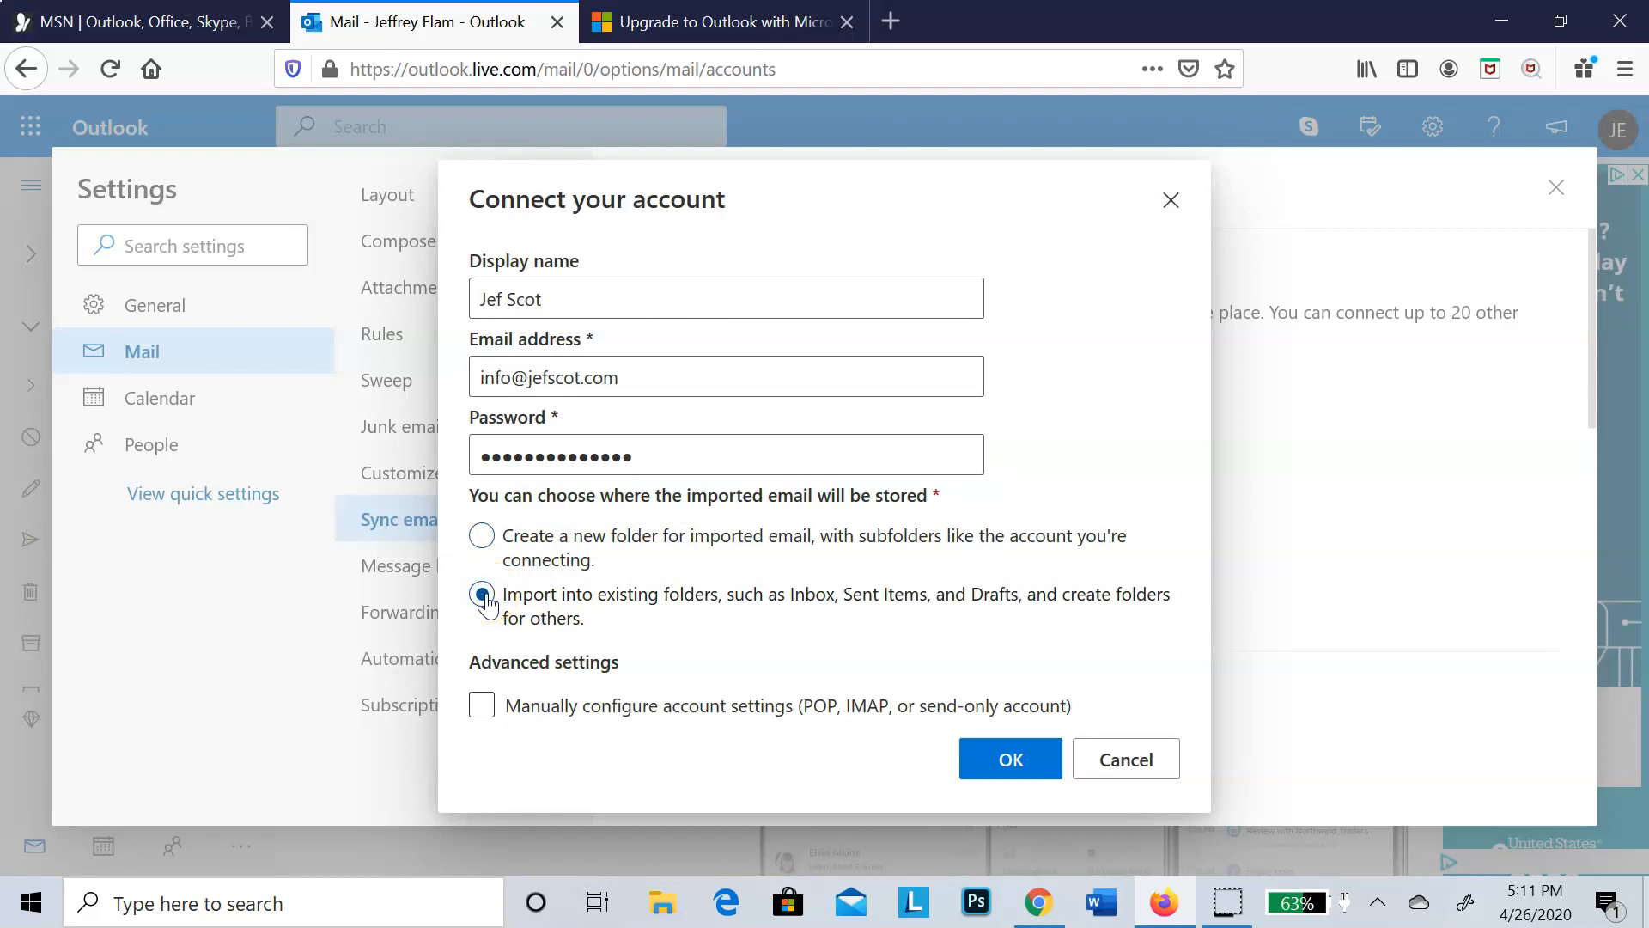
{"action": "left_click", "coordinate": [483, 706]}
{"action": "left_click", "coordinate": [996, 761]}
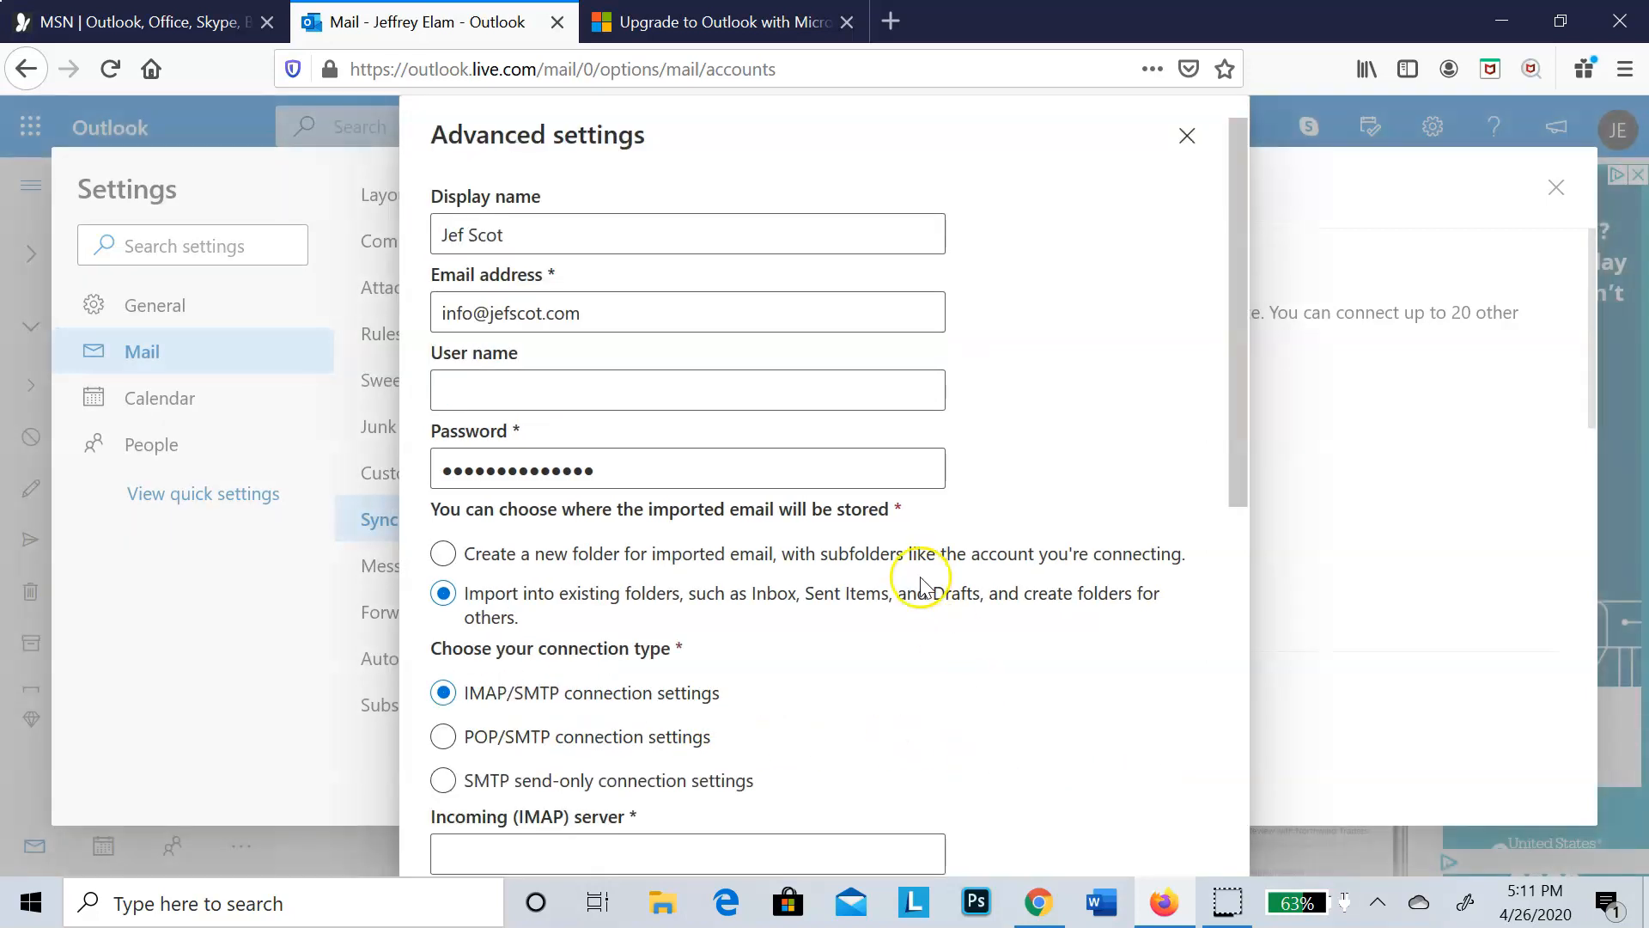
Step: Enter the mailbox's full e-mail address as the user name and set the incoming IMAP server to jefscot.com
{"action": "left_click", "coordinate": [620, 389]}
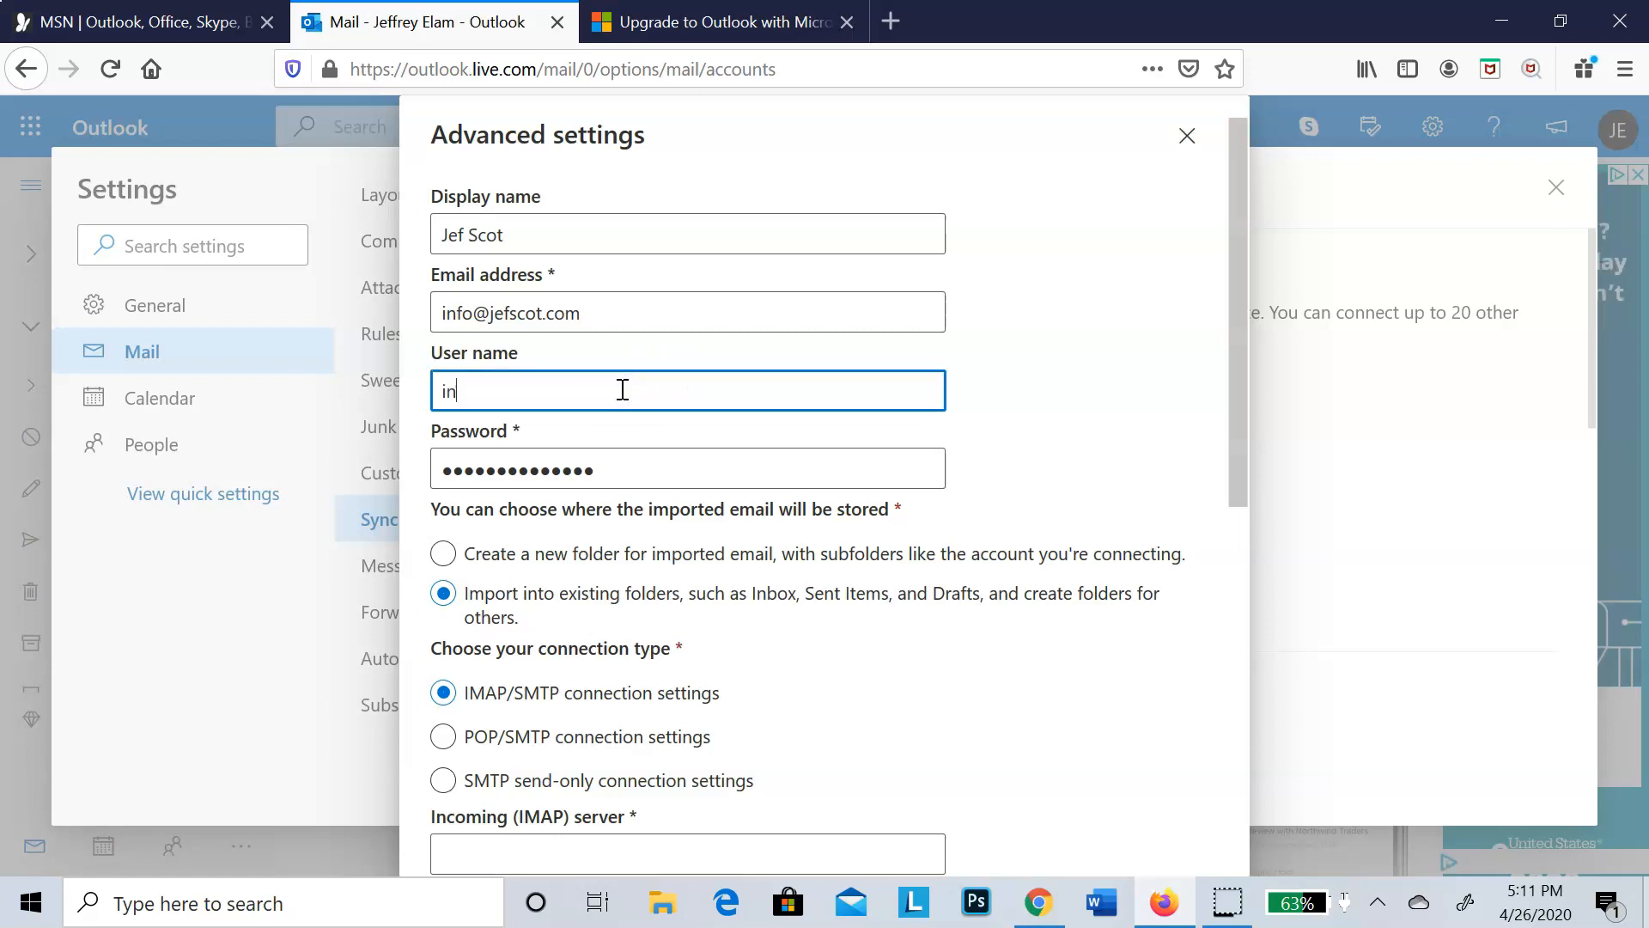
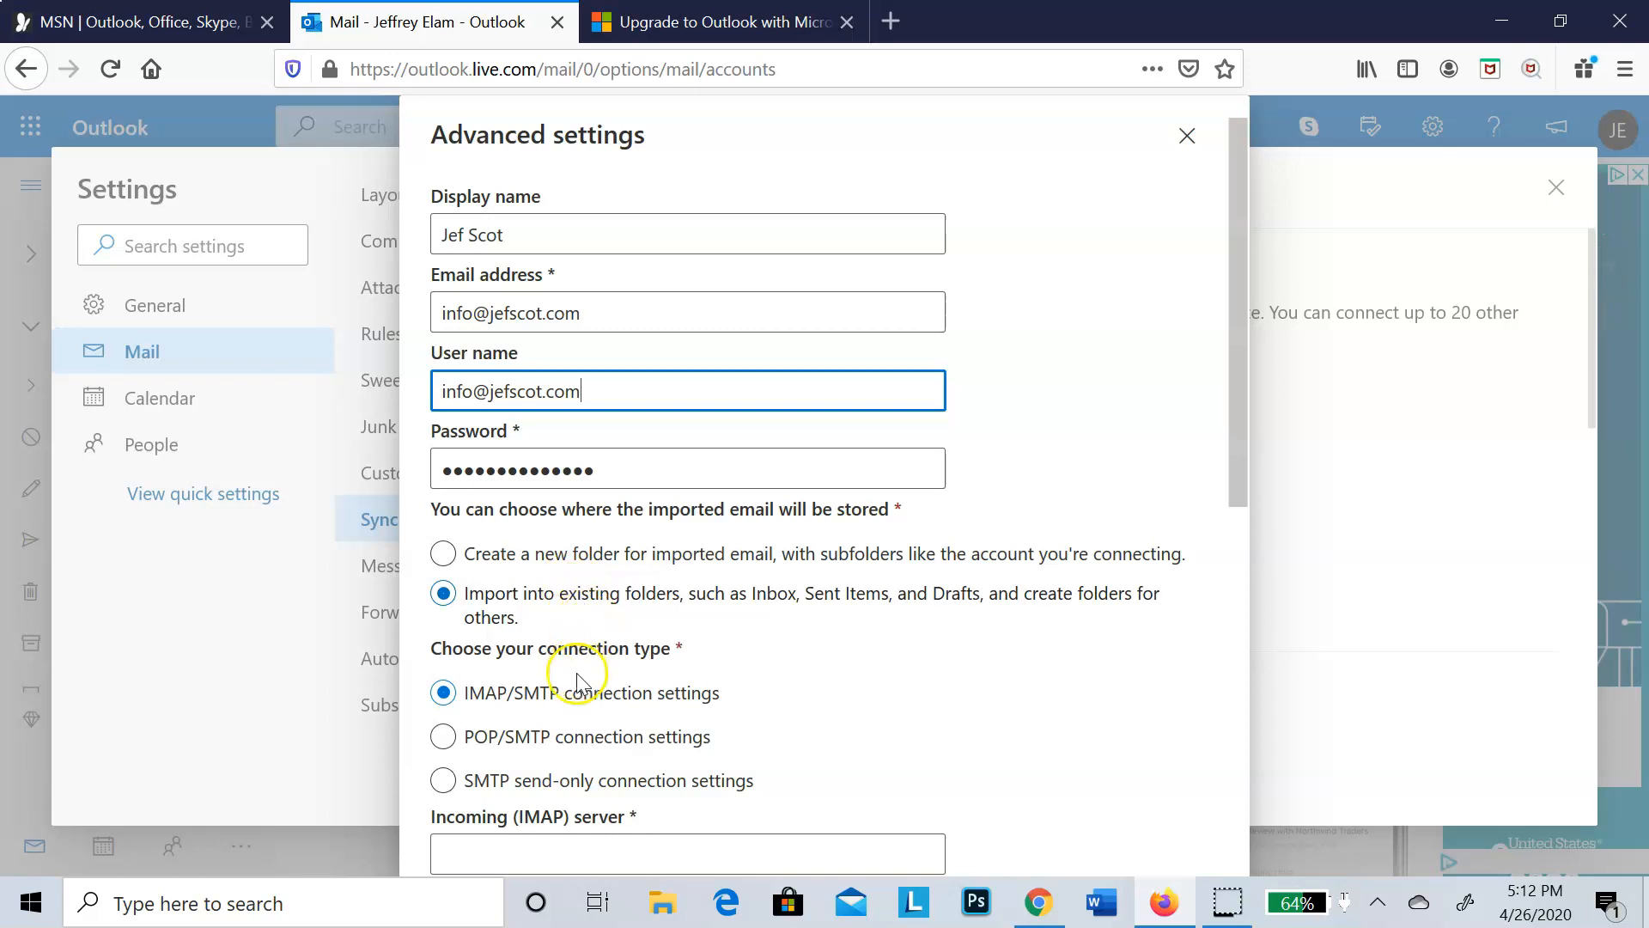
{"action": "left_click_drag", "start_coordinate": [1241, 461], "coordinate": [1242, 584]}
{"action": "left_click", "coordinate": [880, 622]}
{"action": "type", "text": "jefscot.com"}
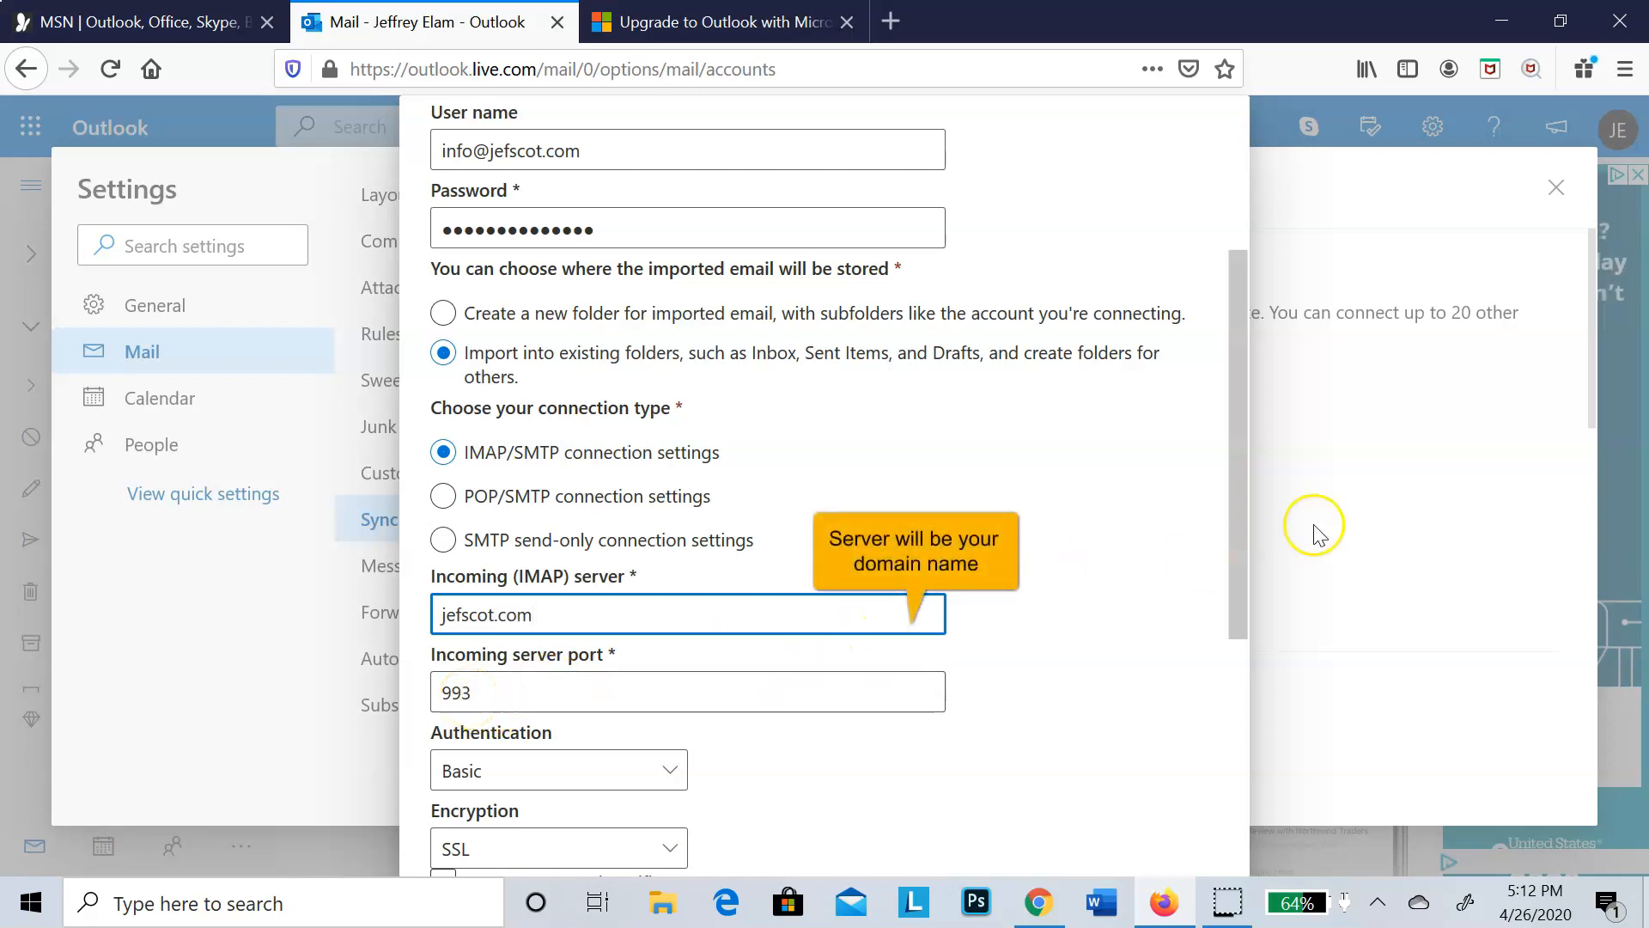
Step: Set the outgoing SMTP server to jefscot.com in the advanced account settings
{"action": "left_click_drag", "start_coordinate": [1238, 552], "coordinate": [1237, 734]}
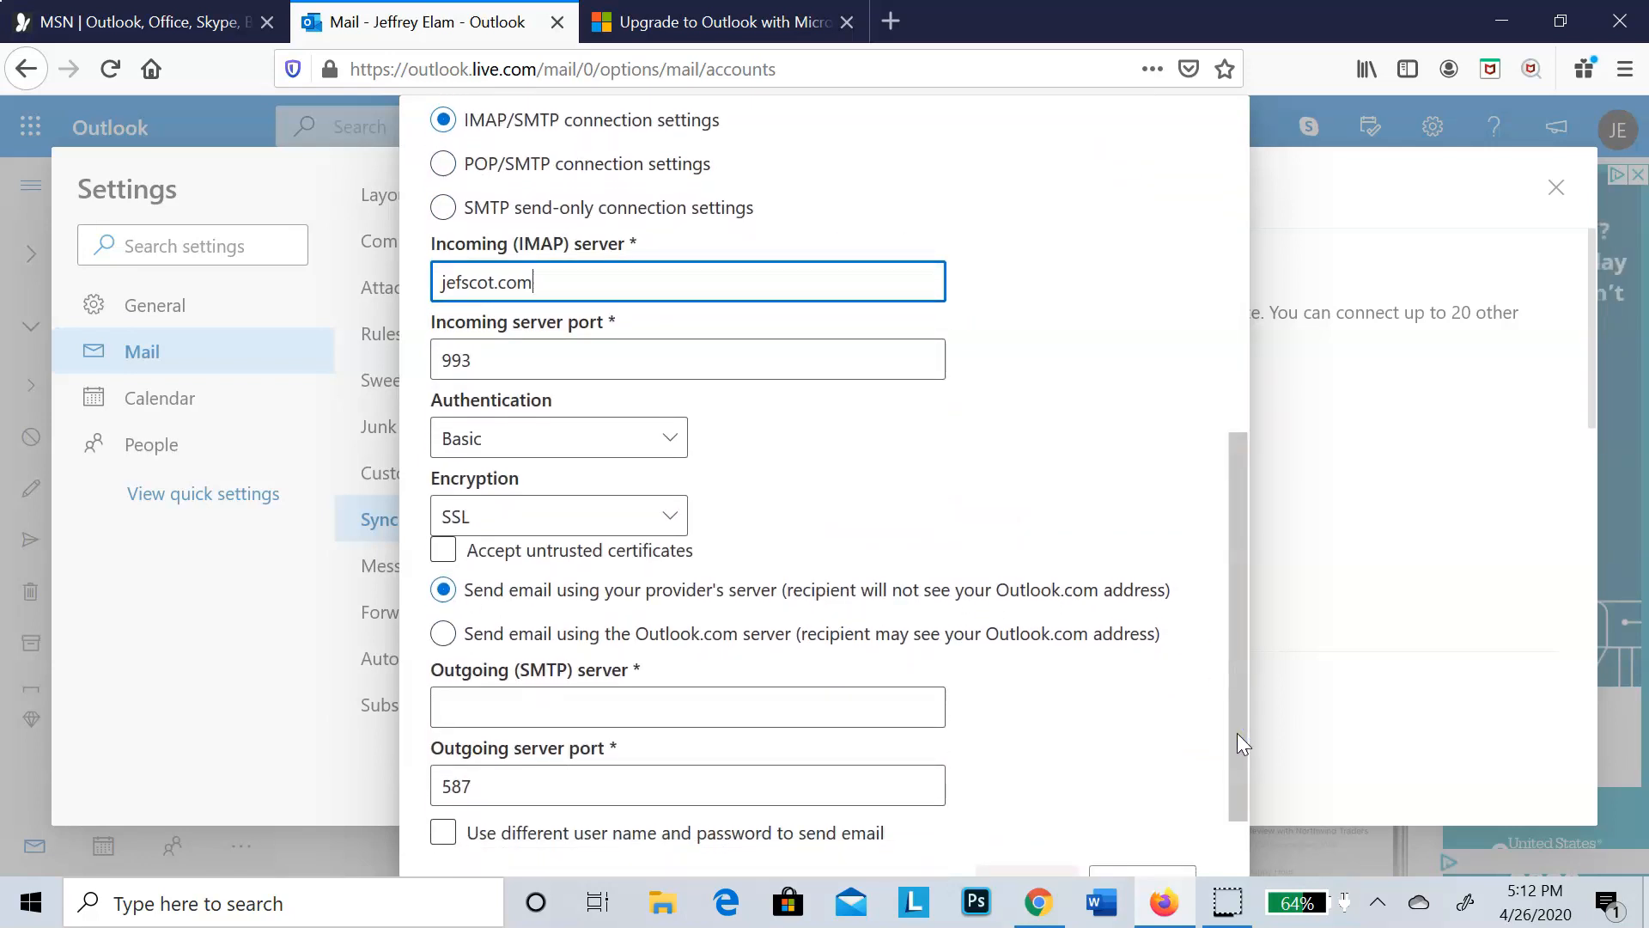
{"action": "left_click", "coordinate": [585, 698]}
{"action": "type", "text": "jefscot.com"}
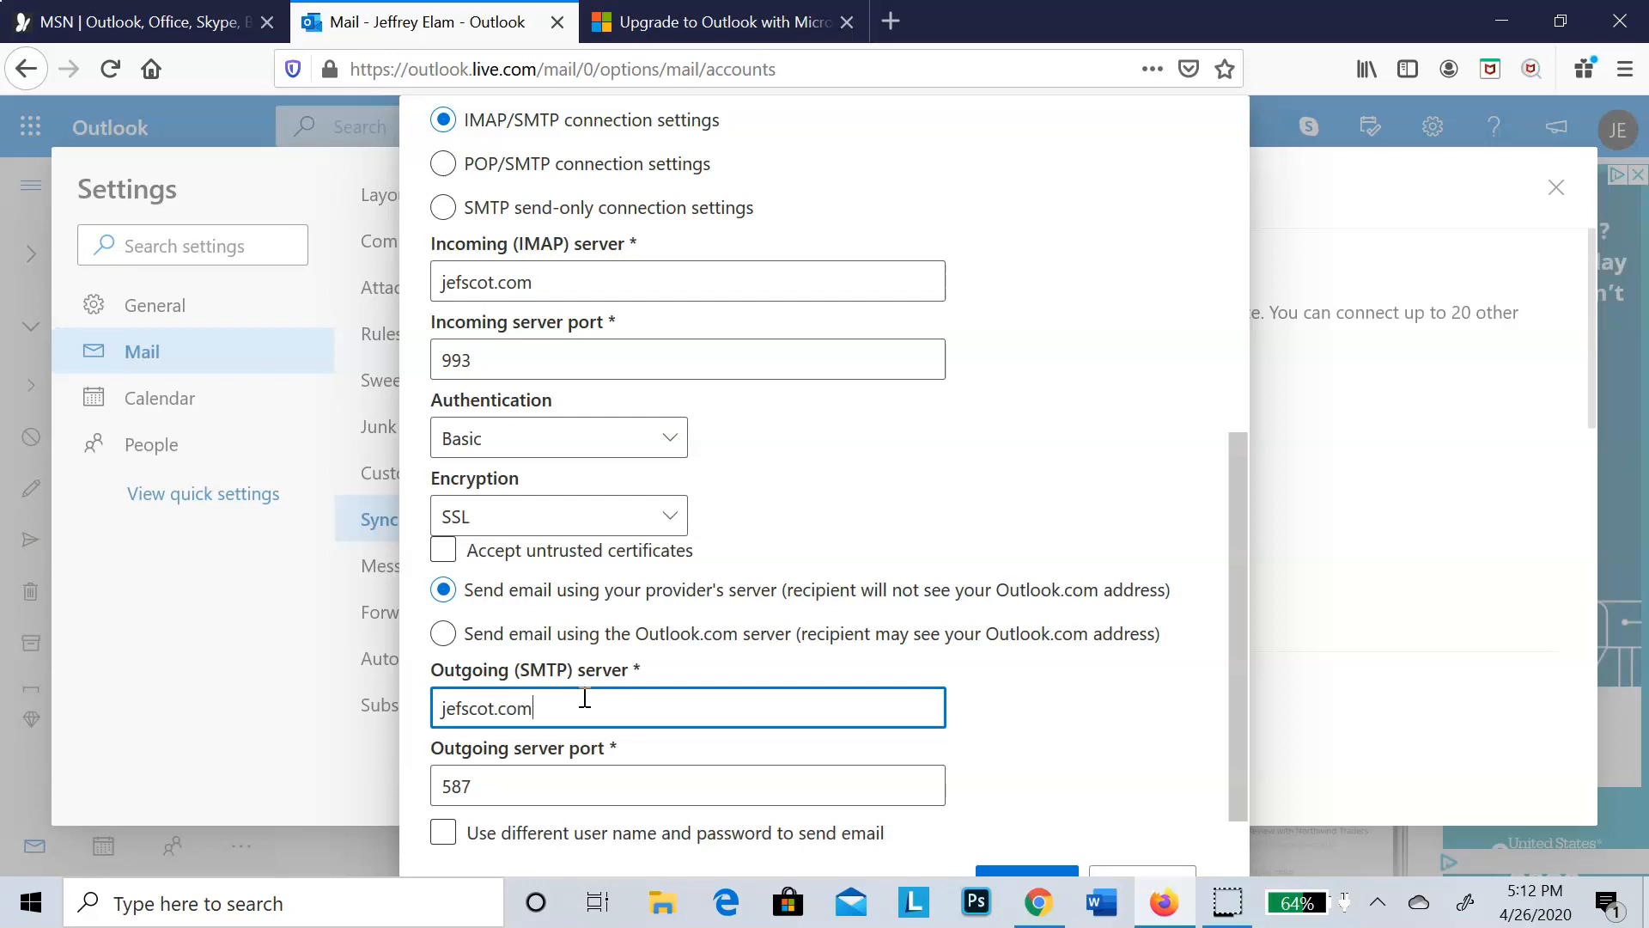
{"action": "key", "text": "Tab"}
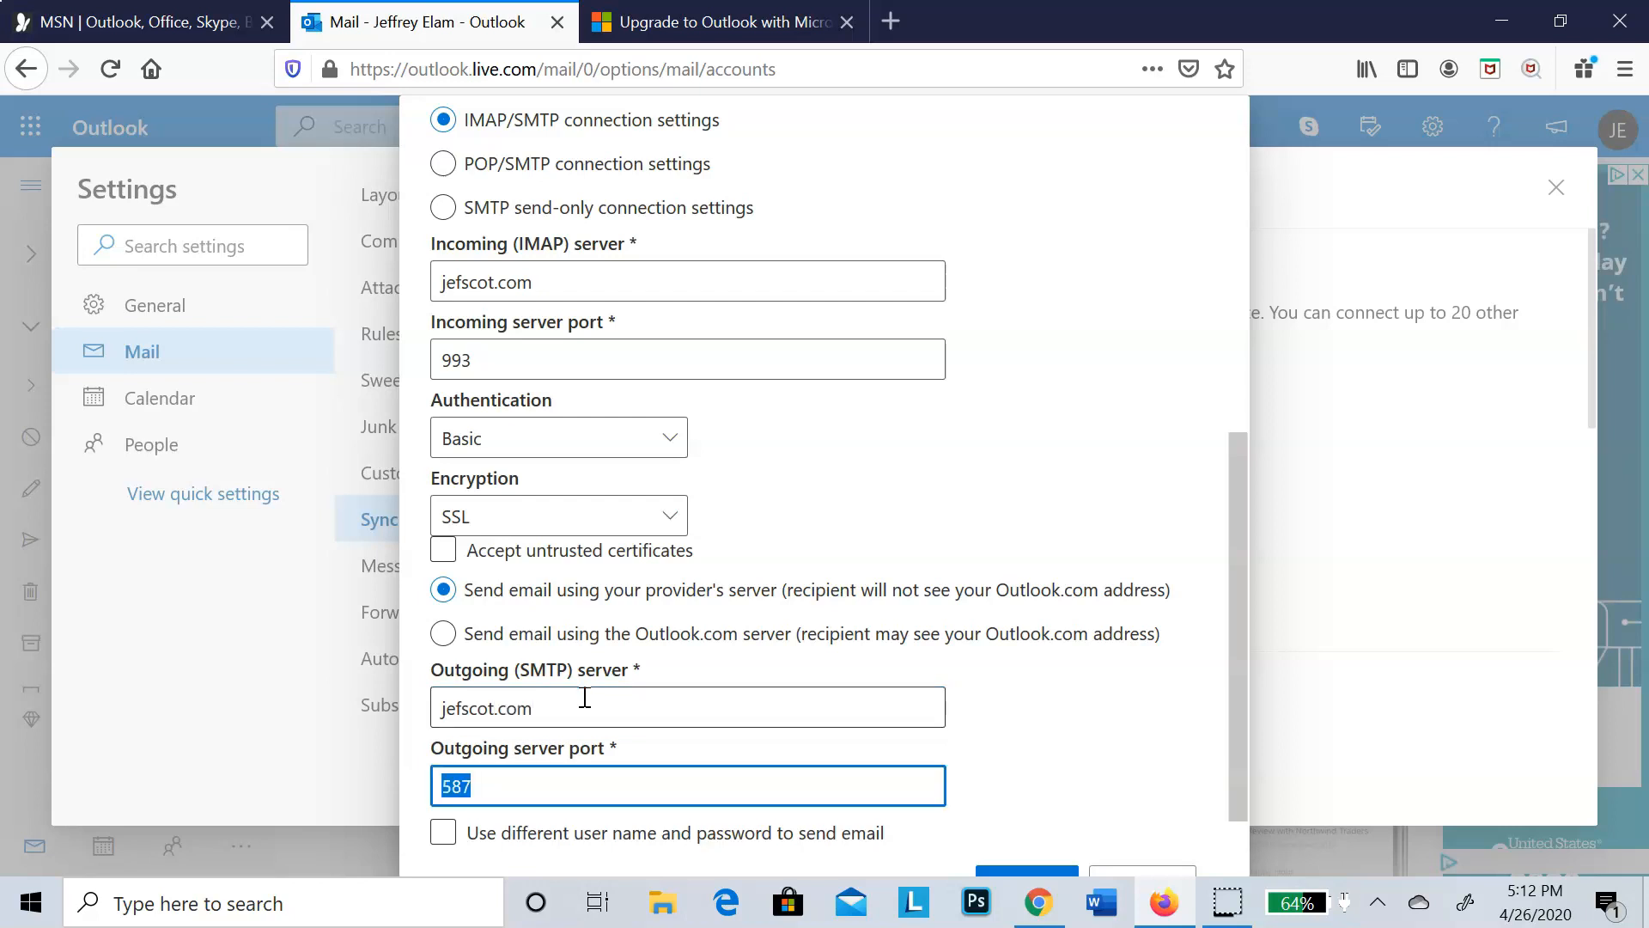
{"action": "left_click", "coordinate": [1039, 900]}
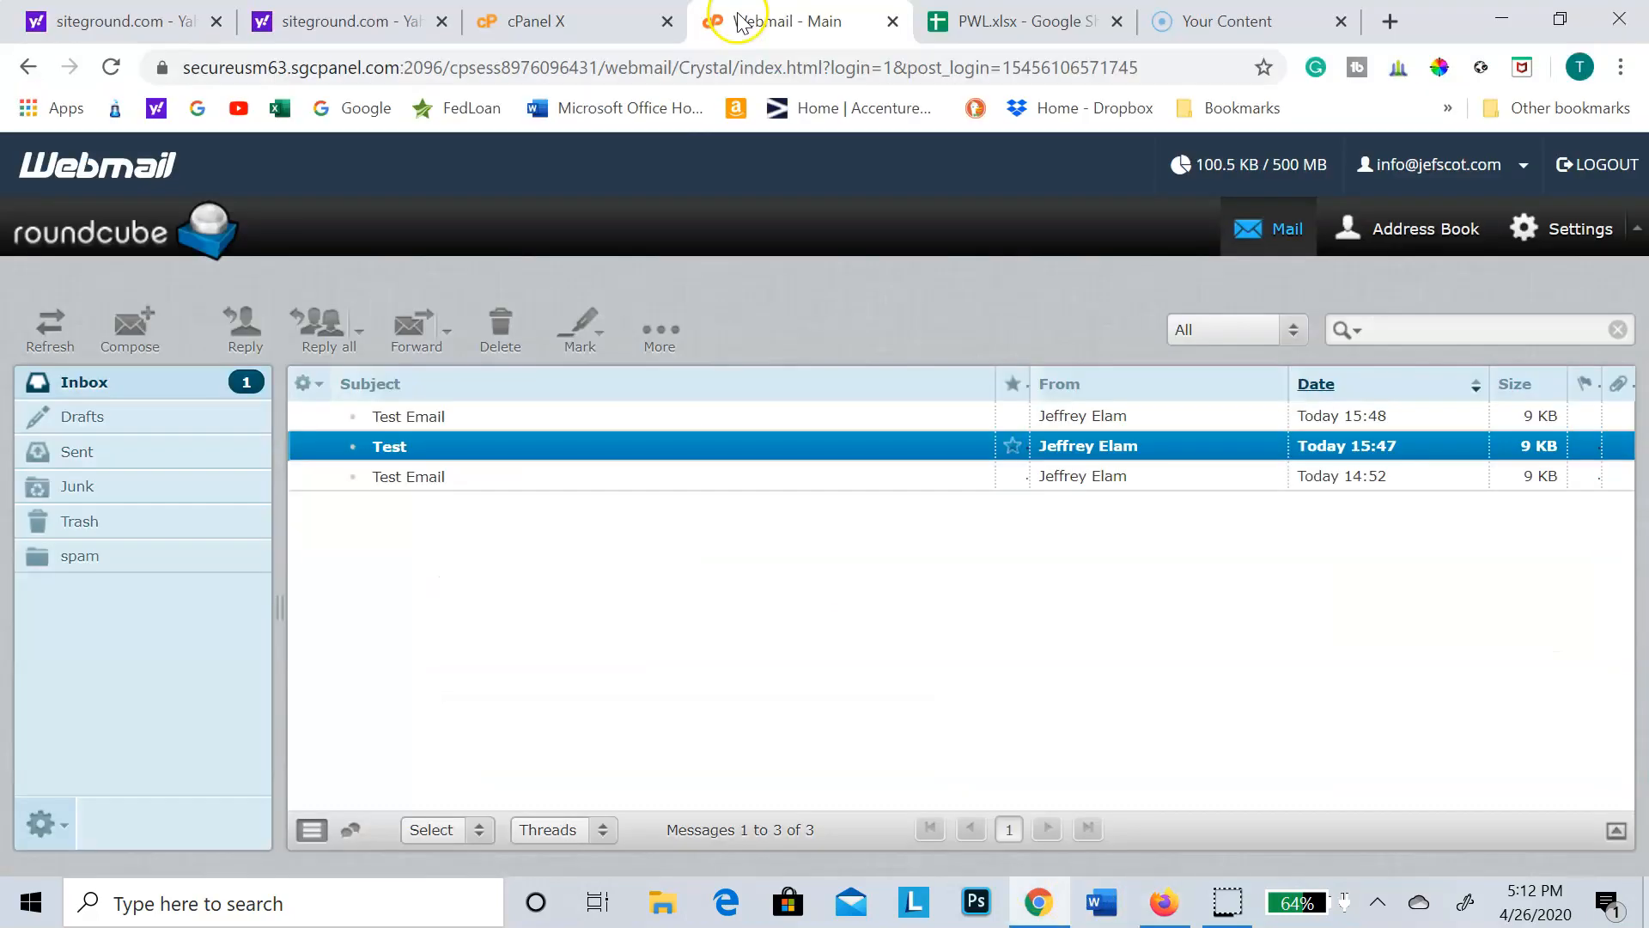
{"action": "left_click", "coordinate": [547, 20]}
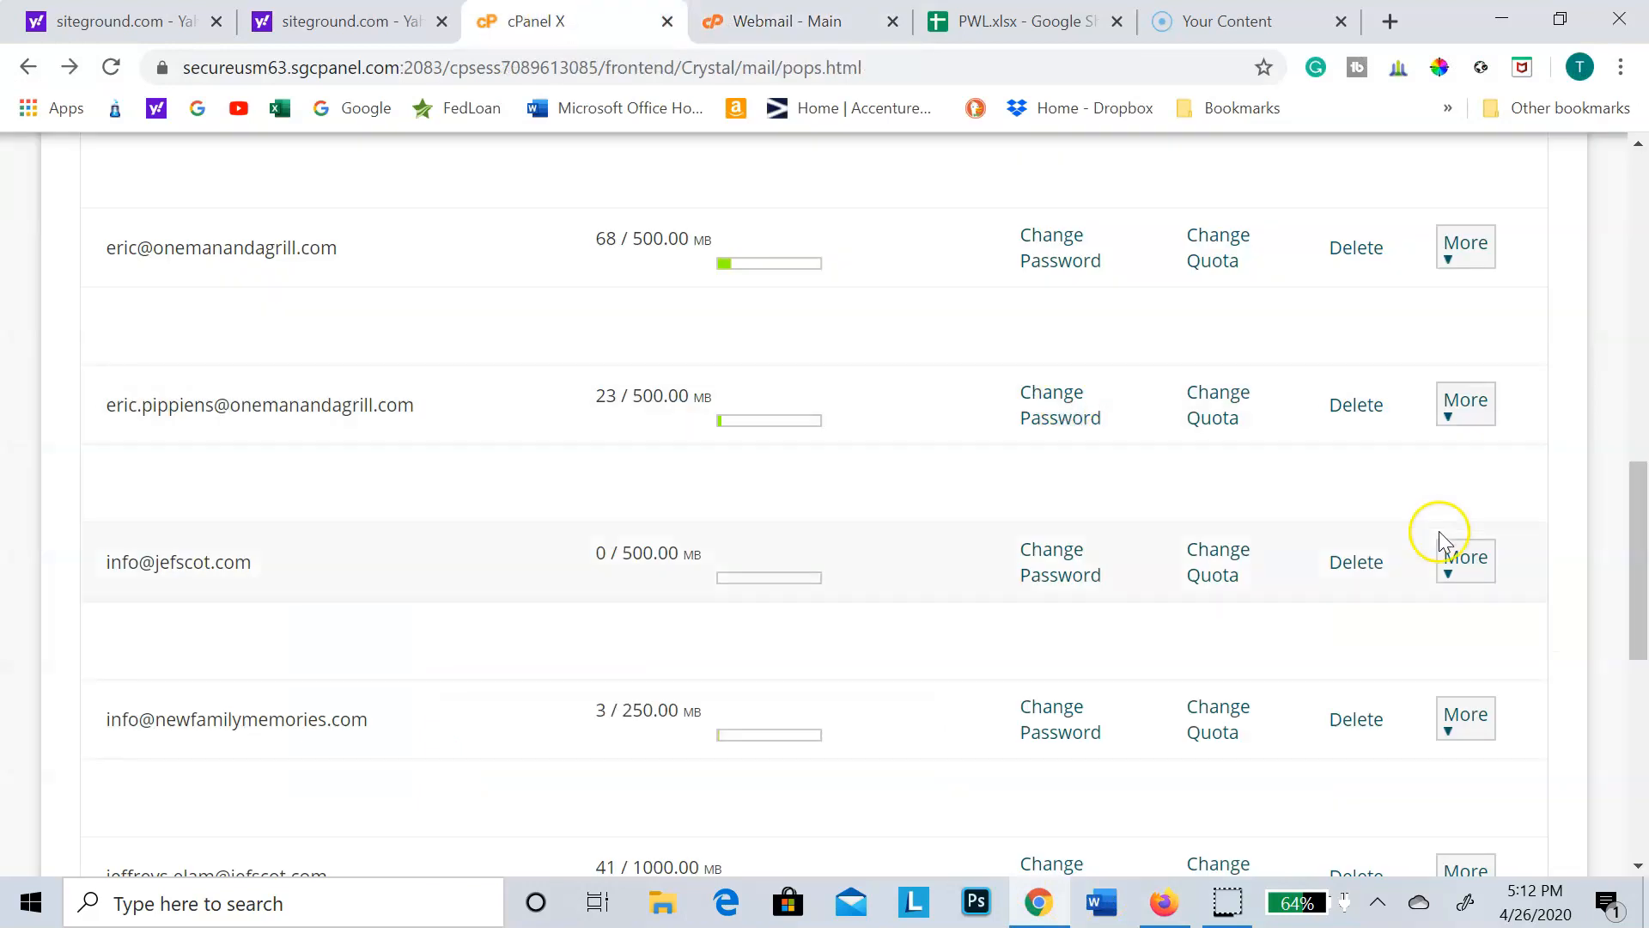
{"action": "left_click", "coordinate": [1464, 559]}
{"action": "left_click", "coordinate": [1493, 646]}
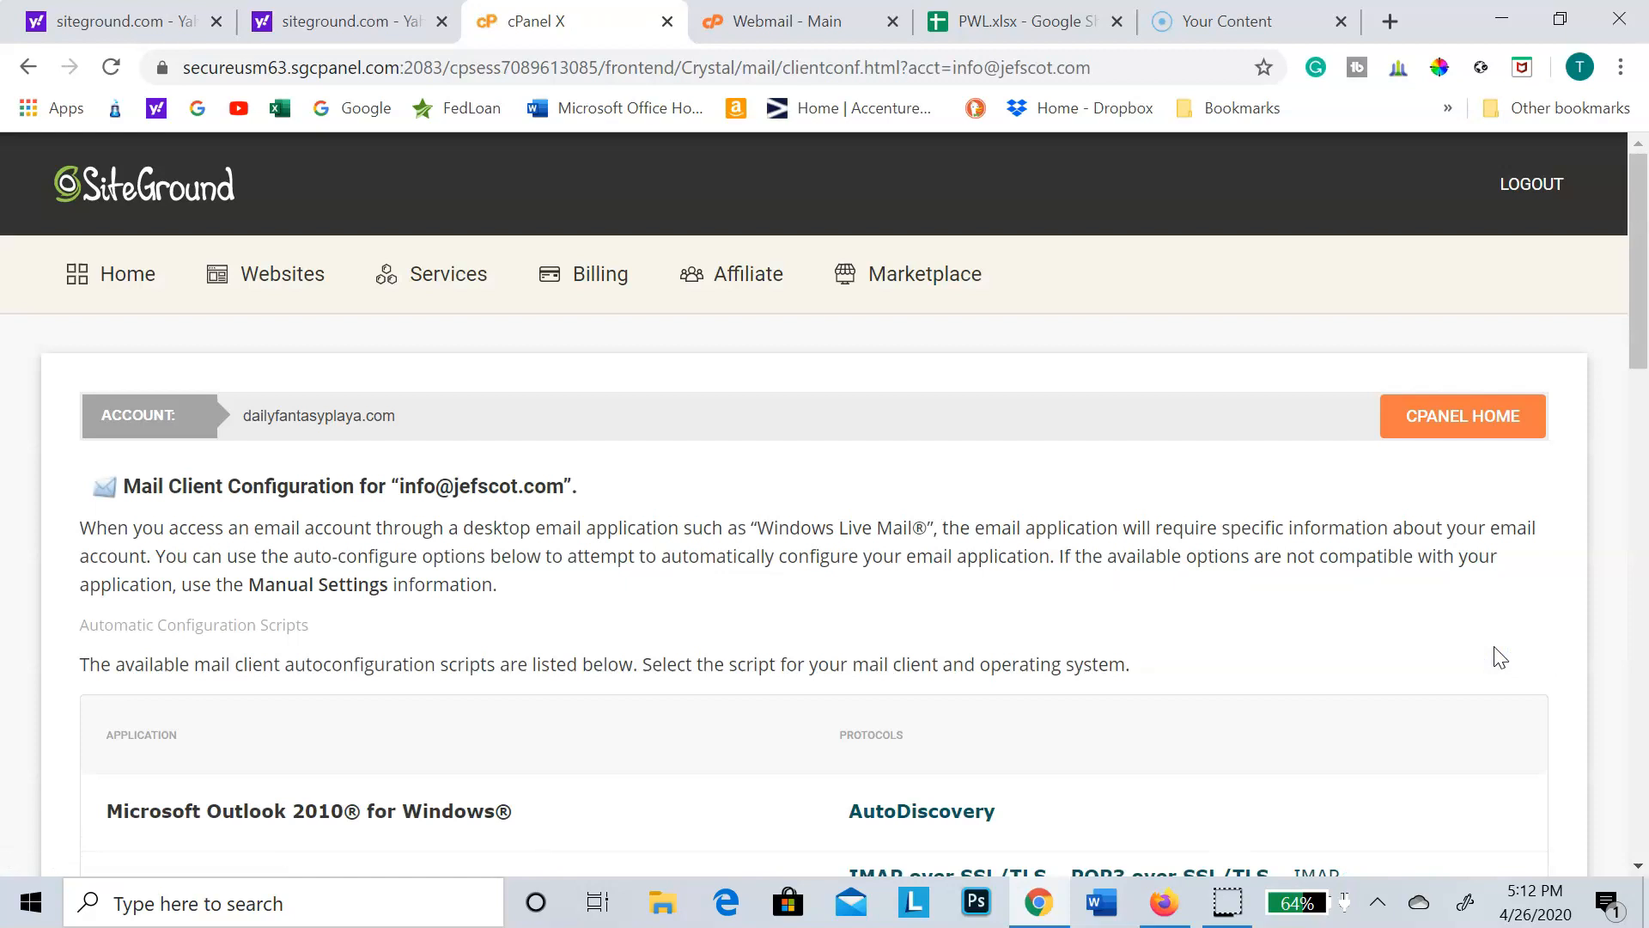
{"action": "left_click_drag", "start_coordinate": [1638, 331], "coordinate": [1640, 721]}
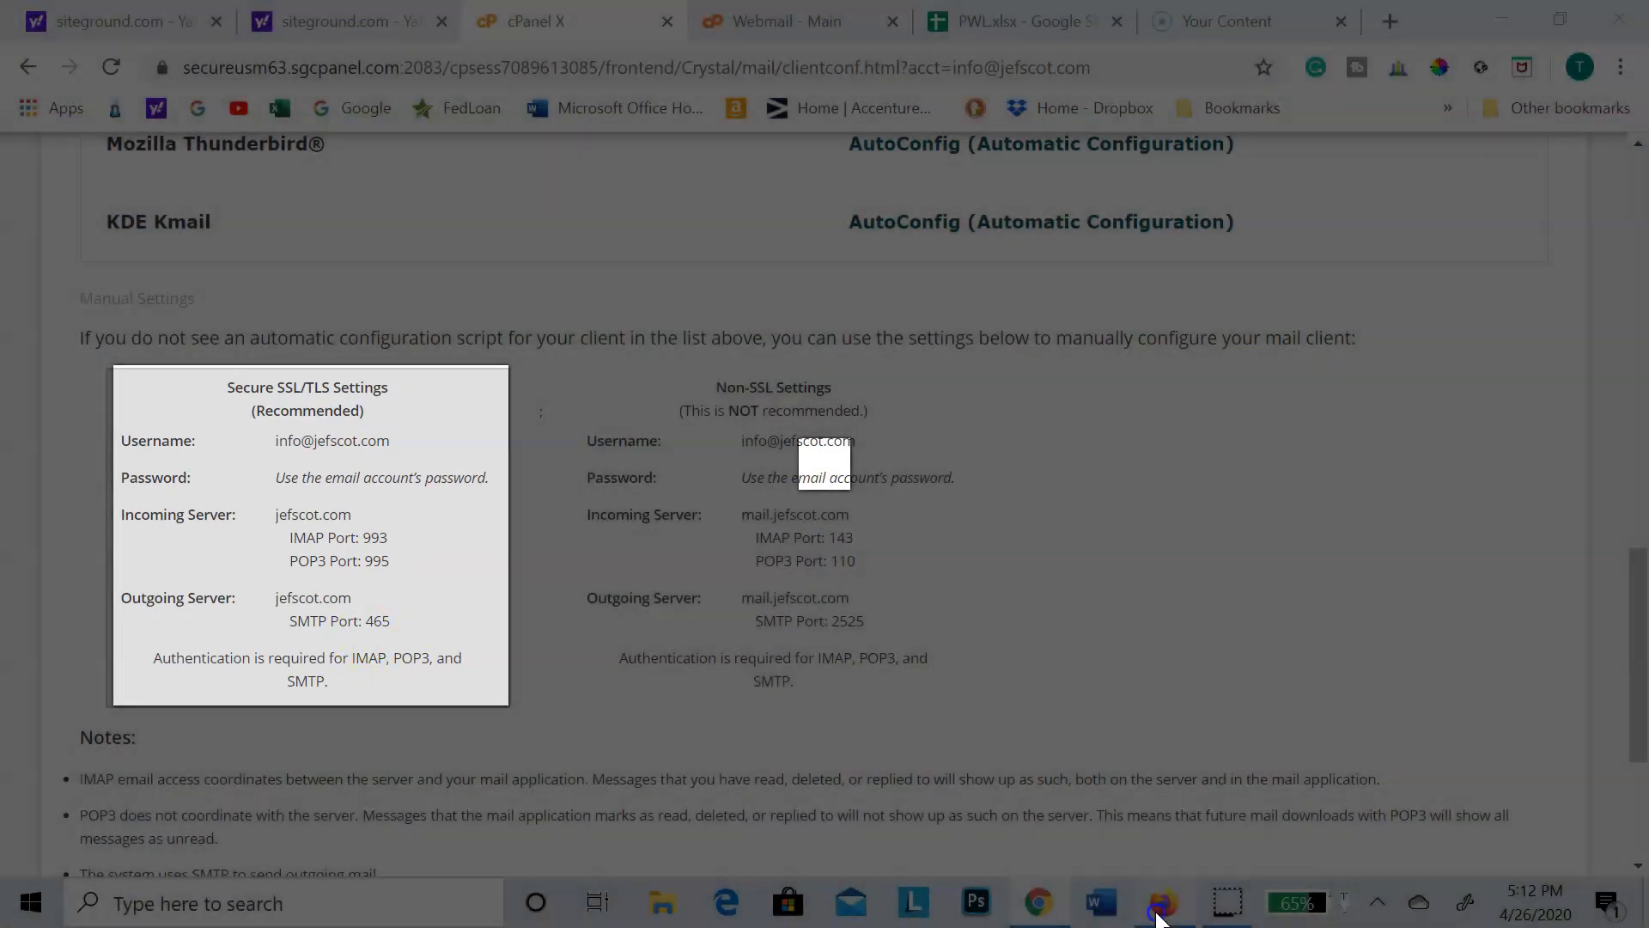
Step: Return to Outlook in Firefox, set the outgoing server port to 465, submit the connected account and close the settings
{"action": "left_click", "coordinate": [1160, 908]}
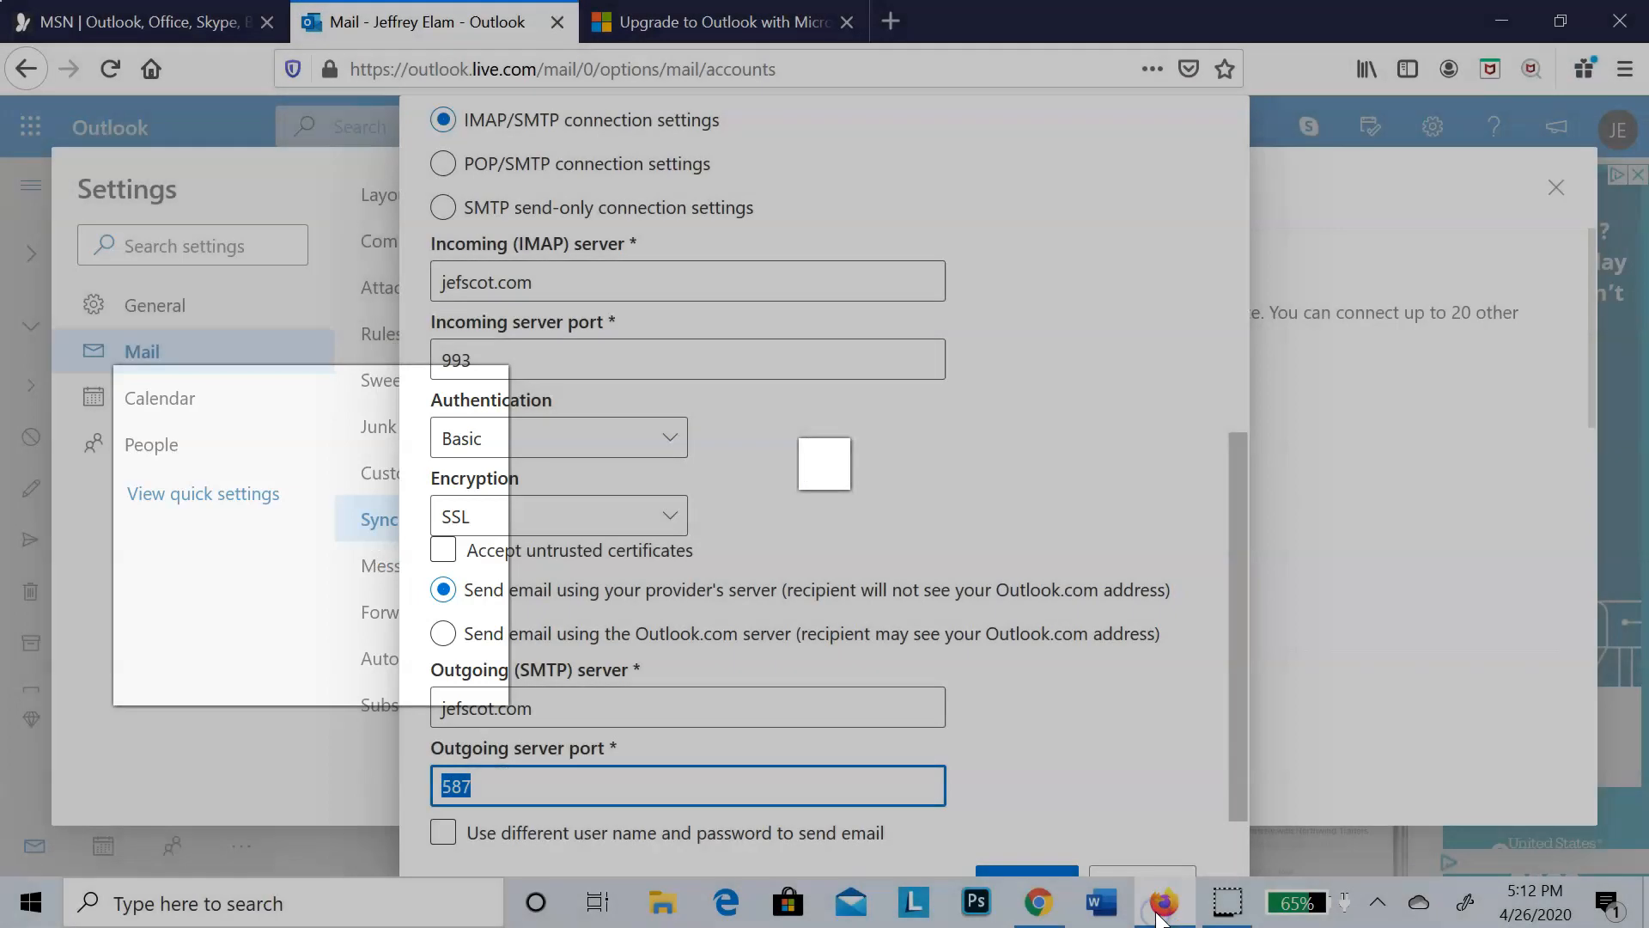
{"action": "type", "text": "465"}
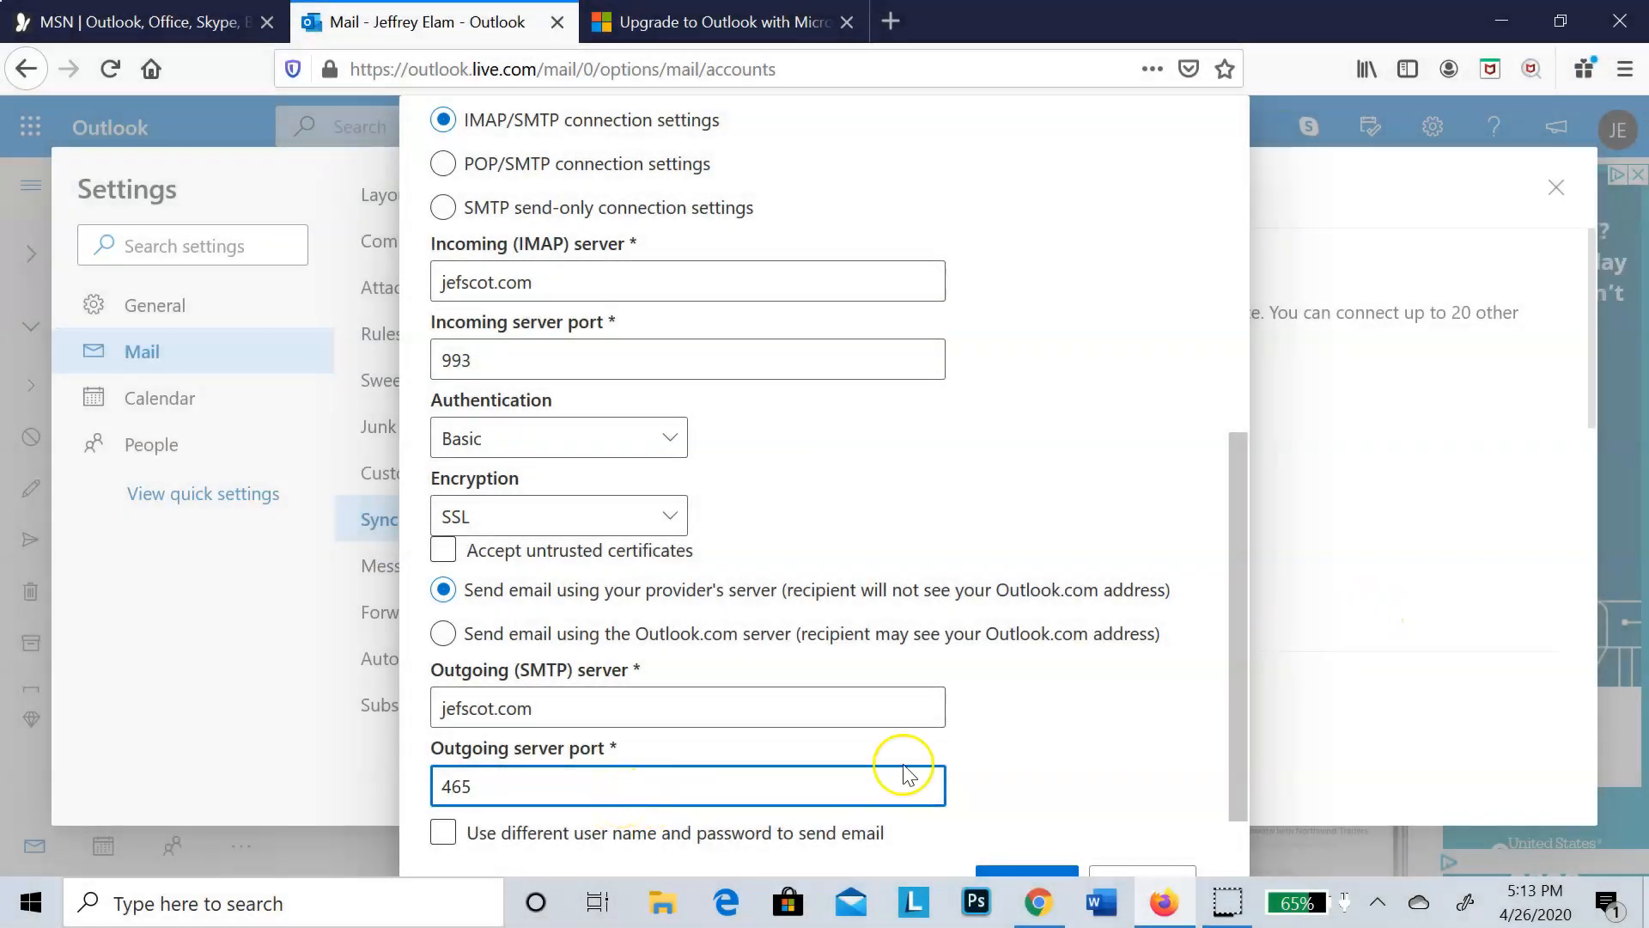
{"action": "left_click_drag", "start_coordinate": [1239, 627], "coordinate": [1266, 723]}
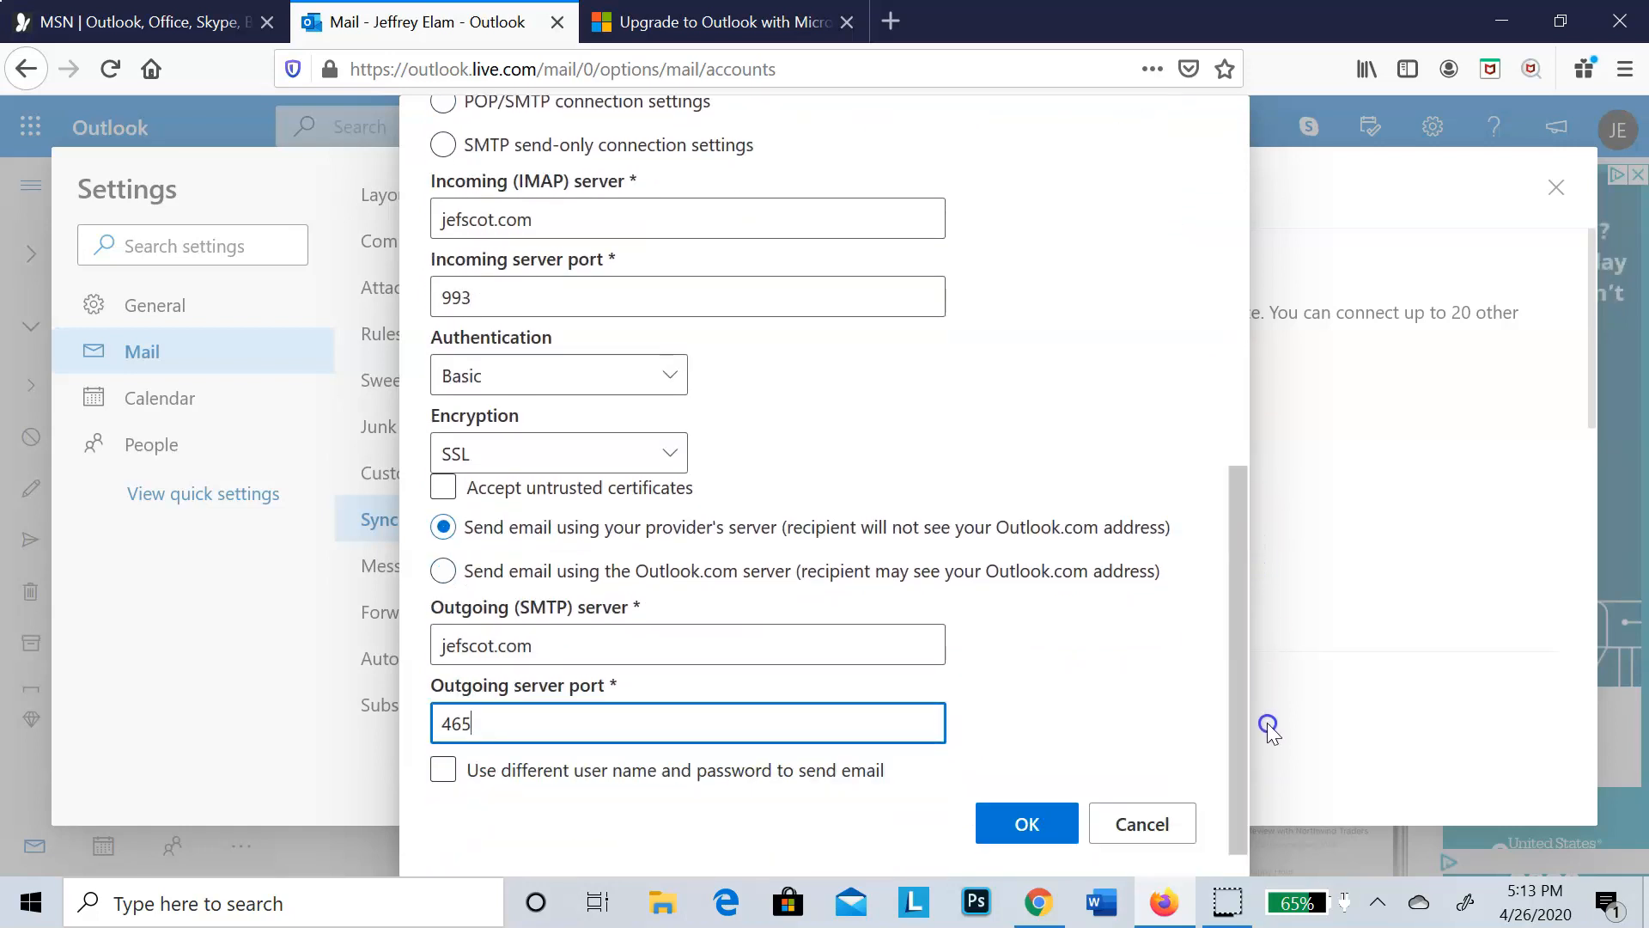
{"action": "left_click", "coordinate": [1031, 823]}
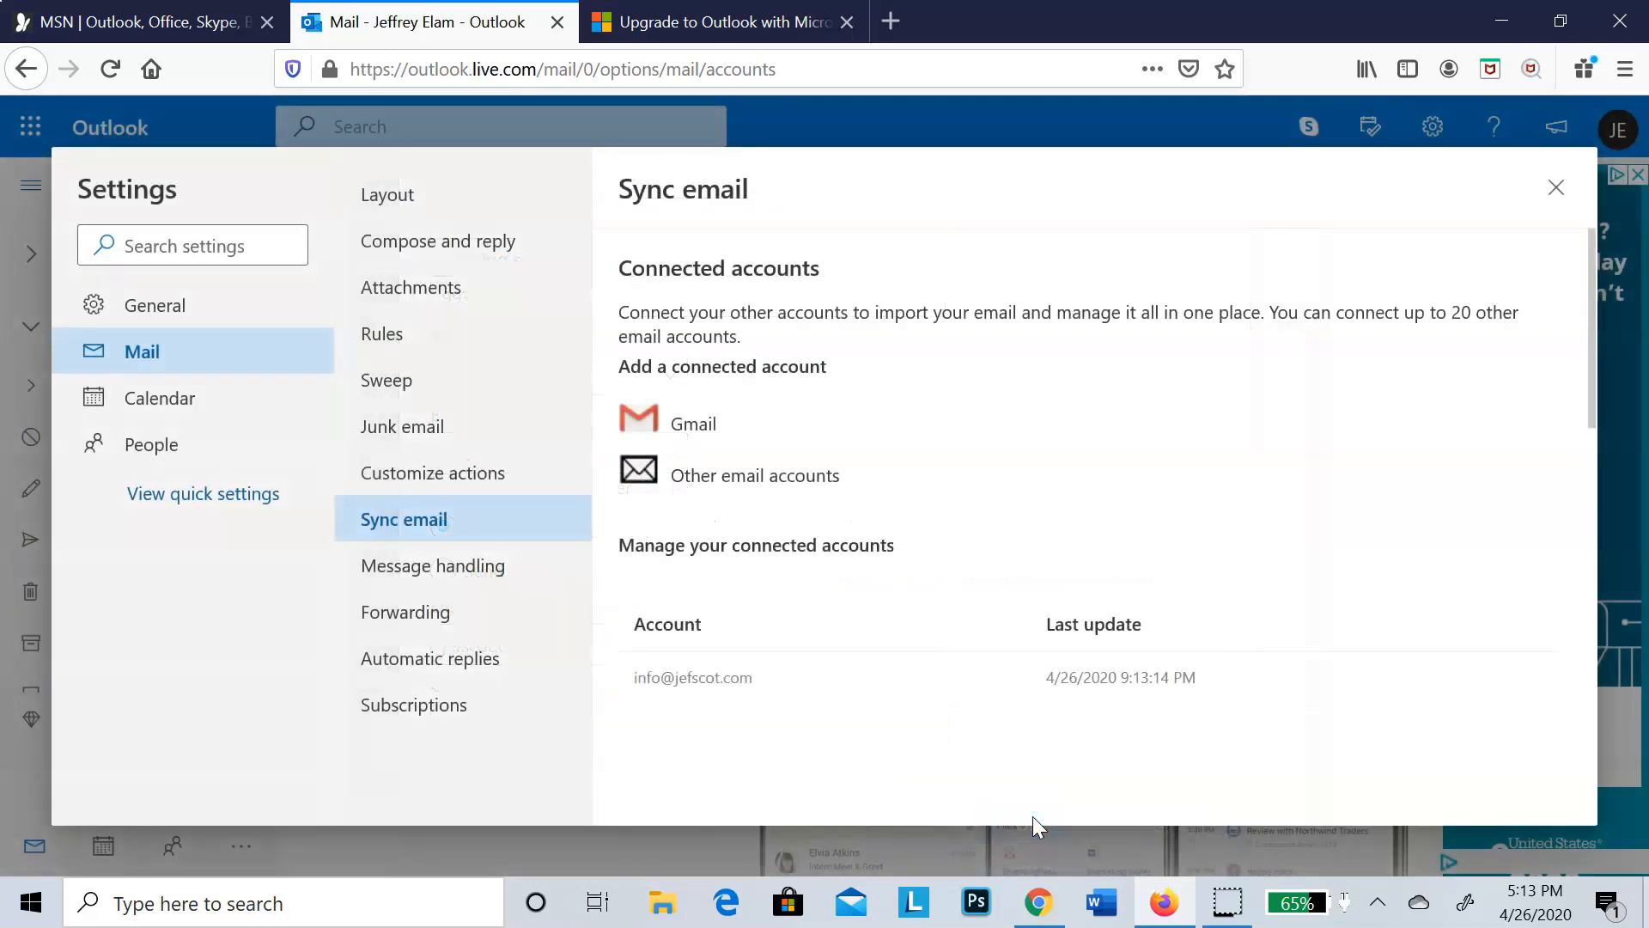
{"action": "mouse_move", "coordinate": [1129, 677]}
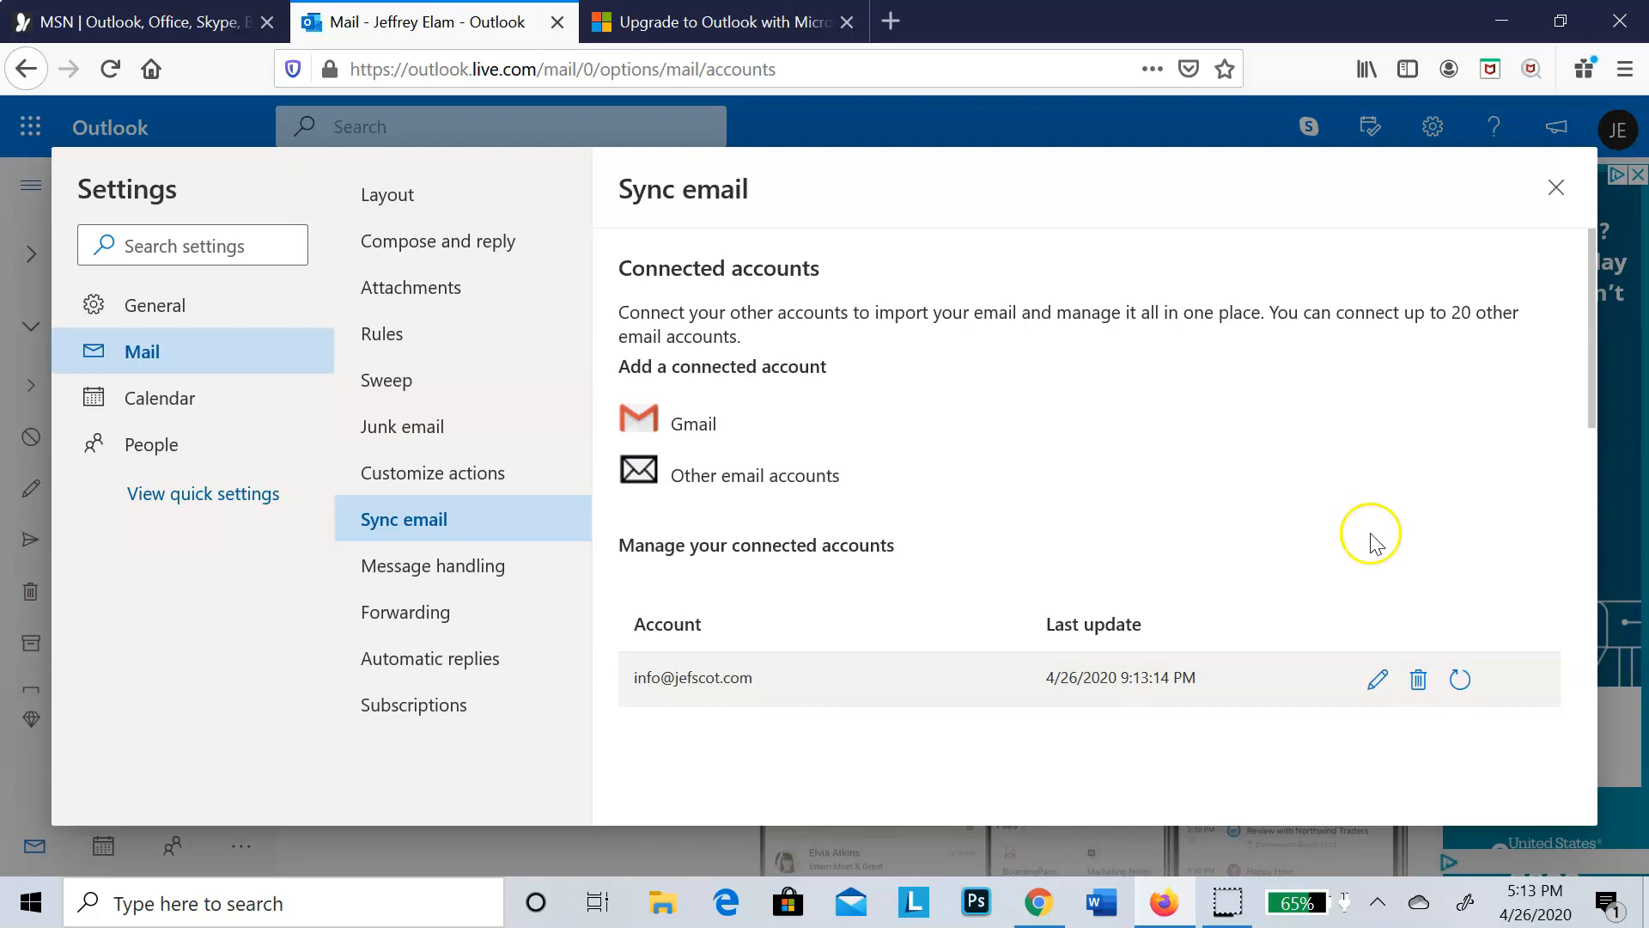
{"action": "left_click", "coordinate": [1556, 188]}
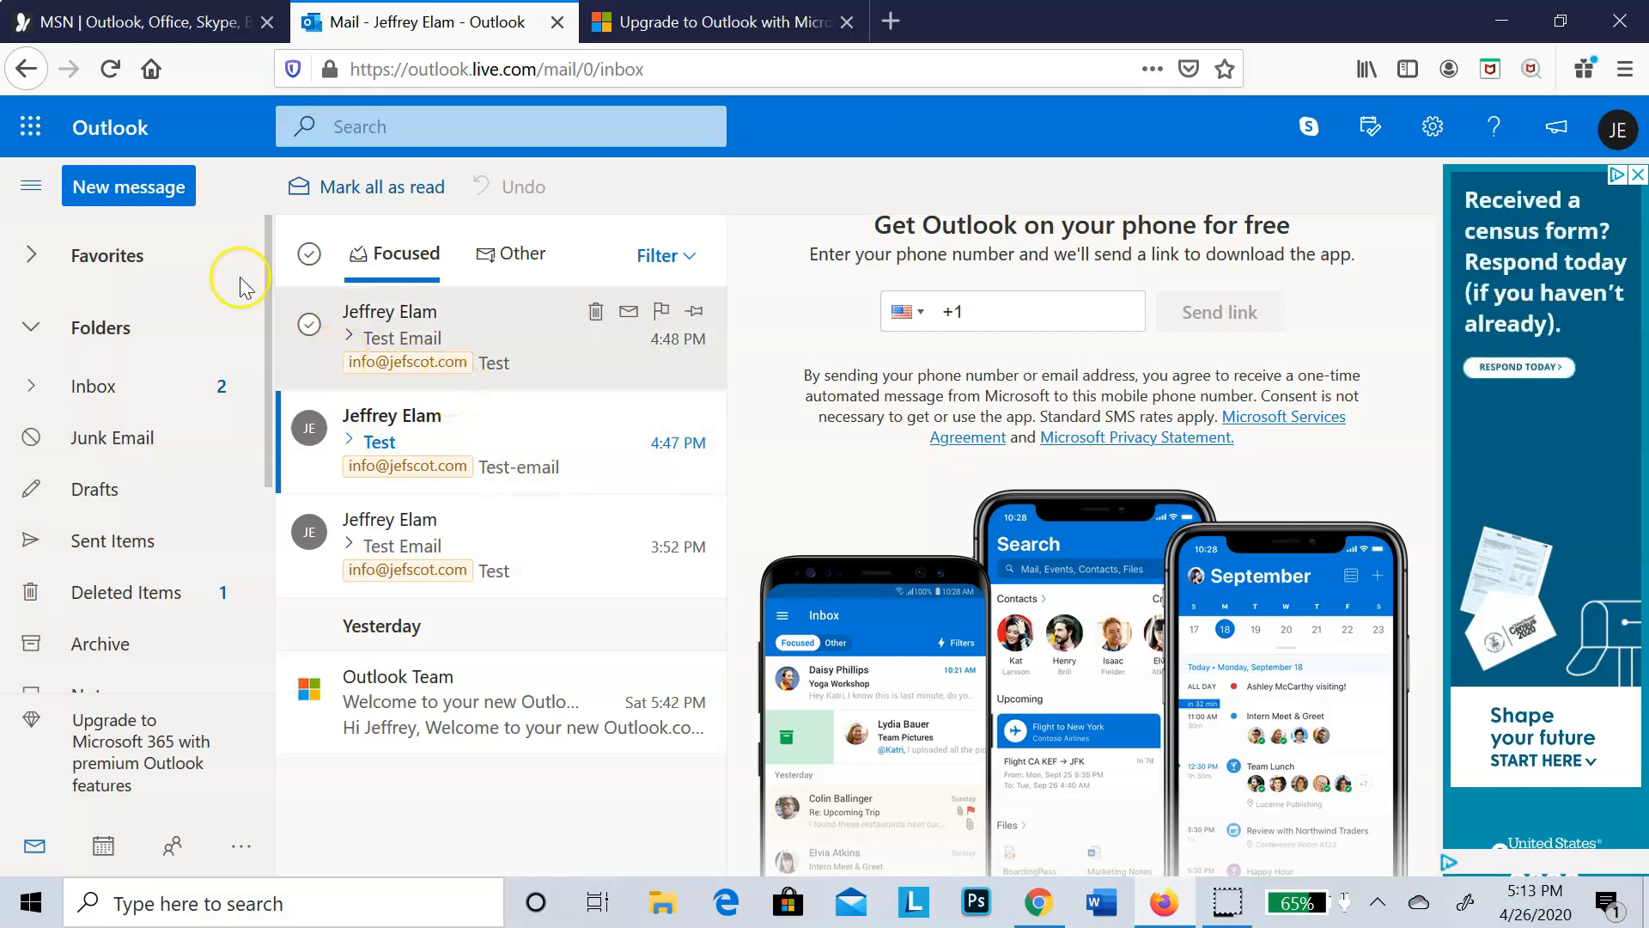
{"action": "left_click", "coordinate": [140, 191]}
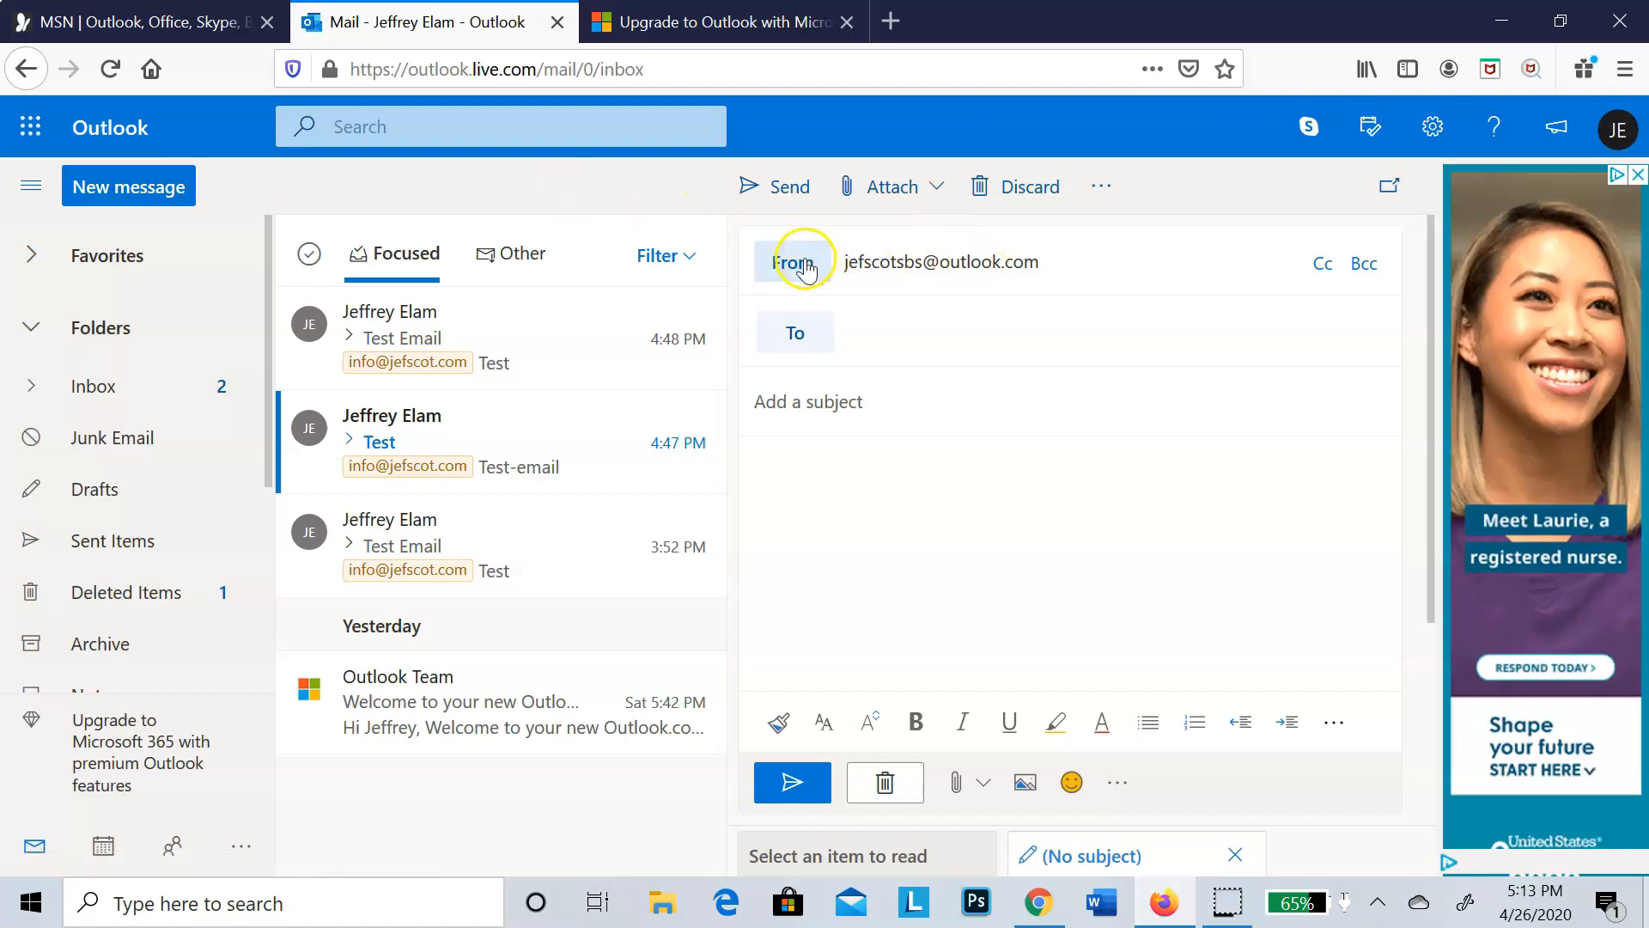
{"action": "left_click", "coordinate": [806, 264]}
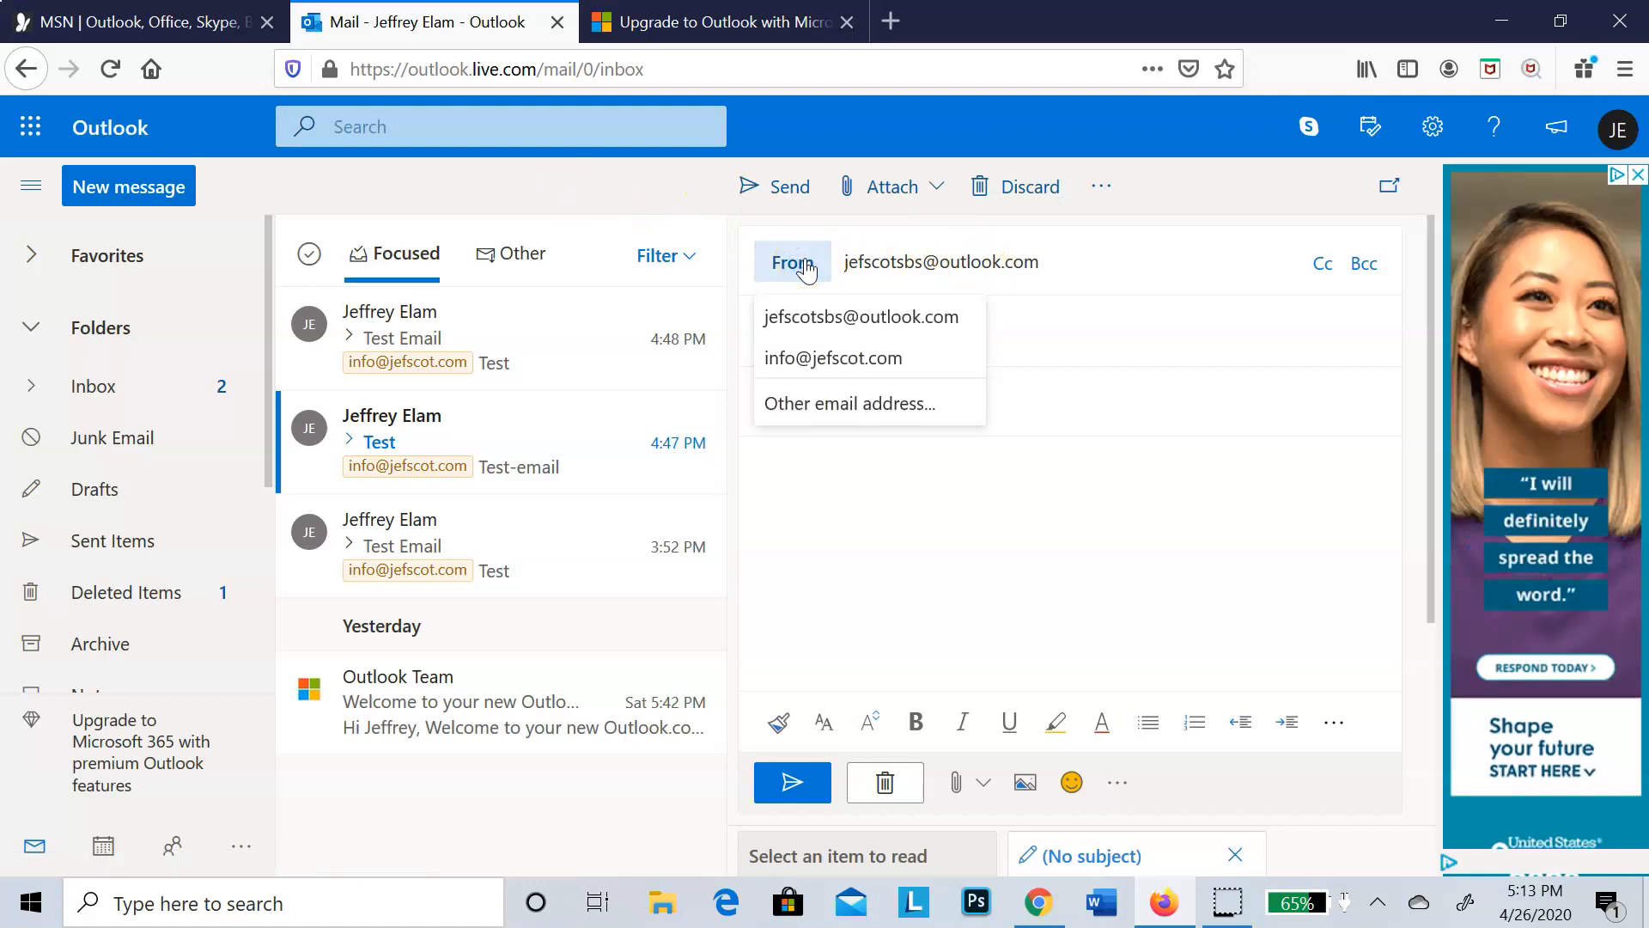
{"action": "left_click", "coordinate": [826, 357]}
{"action": "left_click", "coordinate": [845, 399]}
{"action": "type", "text": "Con"}
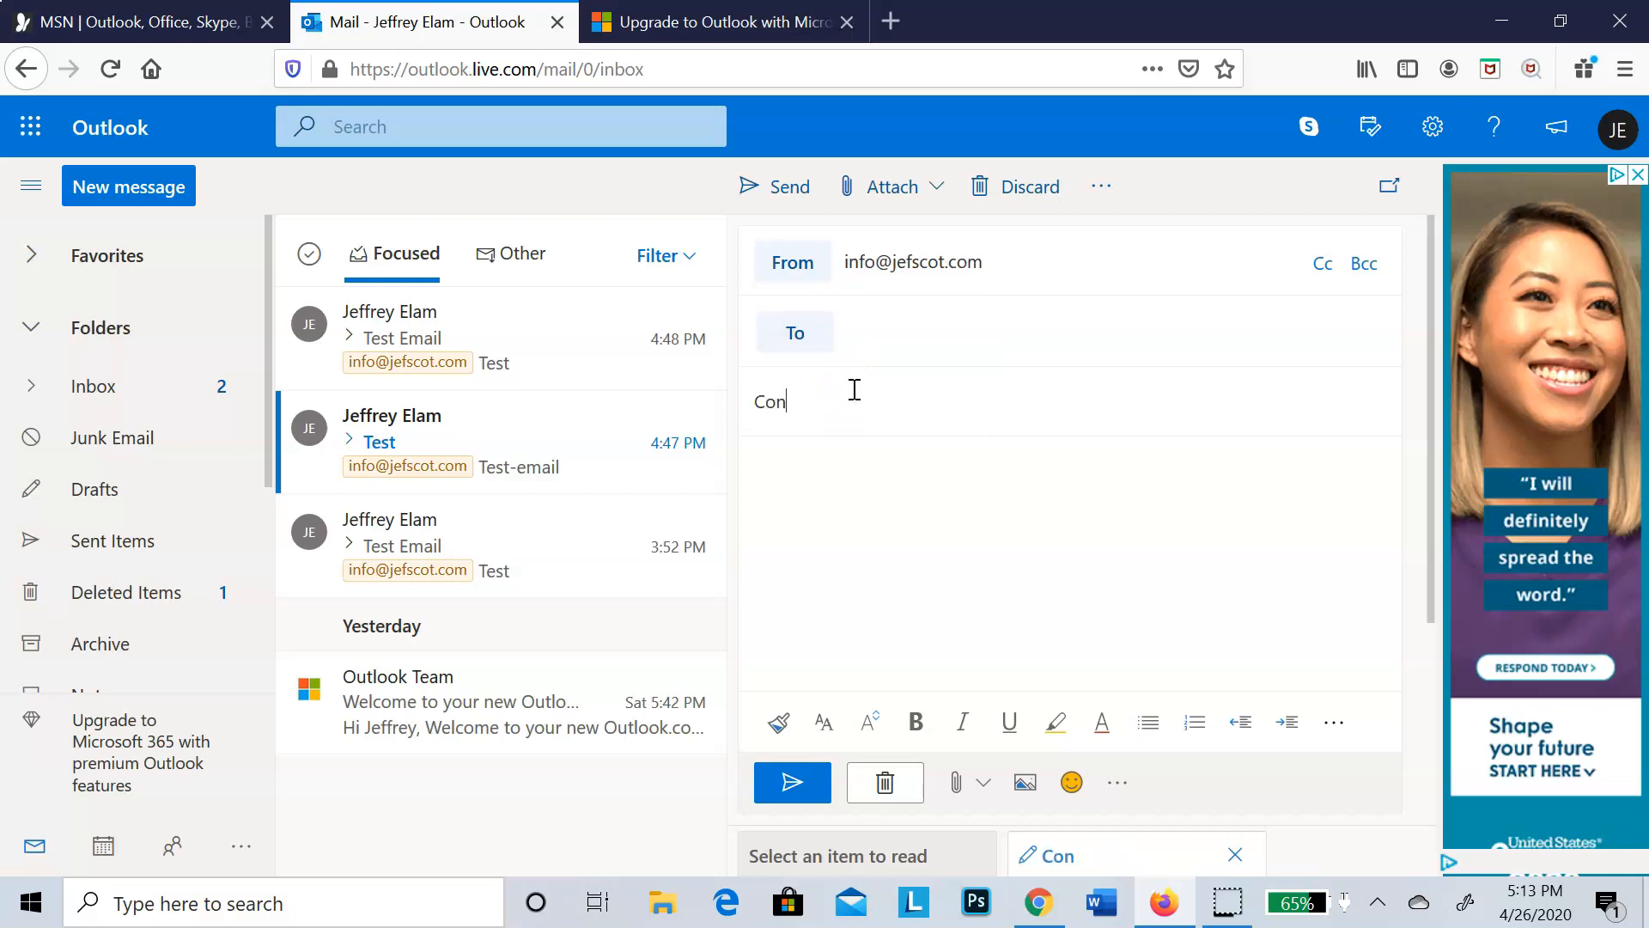
{"action": "type", "text": "grats"}
Step: Write the message body "You have successfully integrated your email with Siteground!"
{"action": "left_click", "coordinate": [872, 471]}
{"action": "type", "text": "You have successfully"}
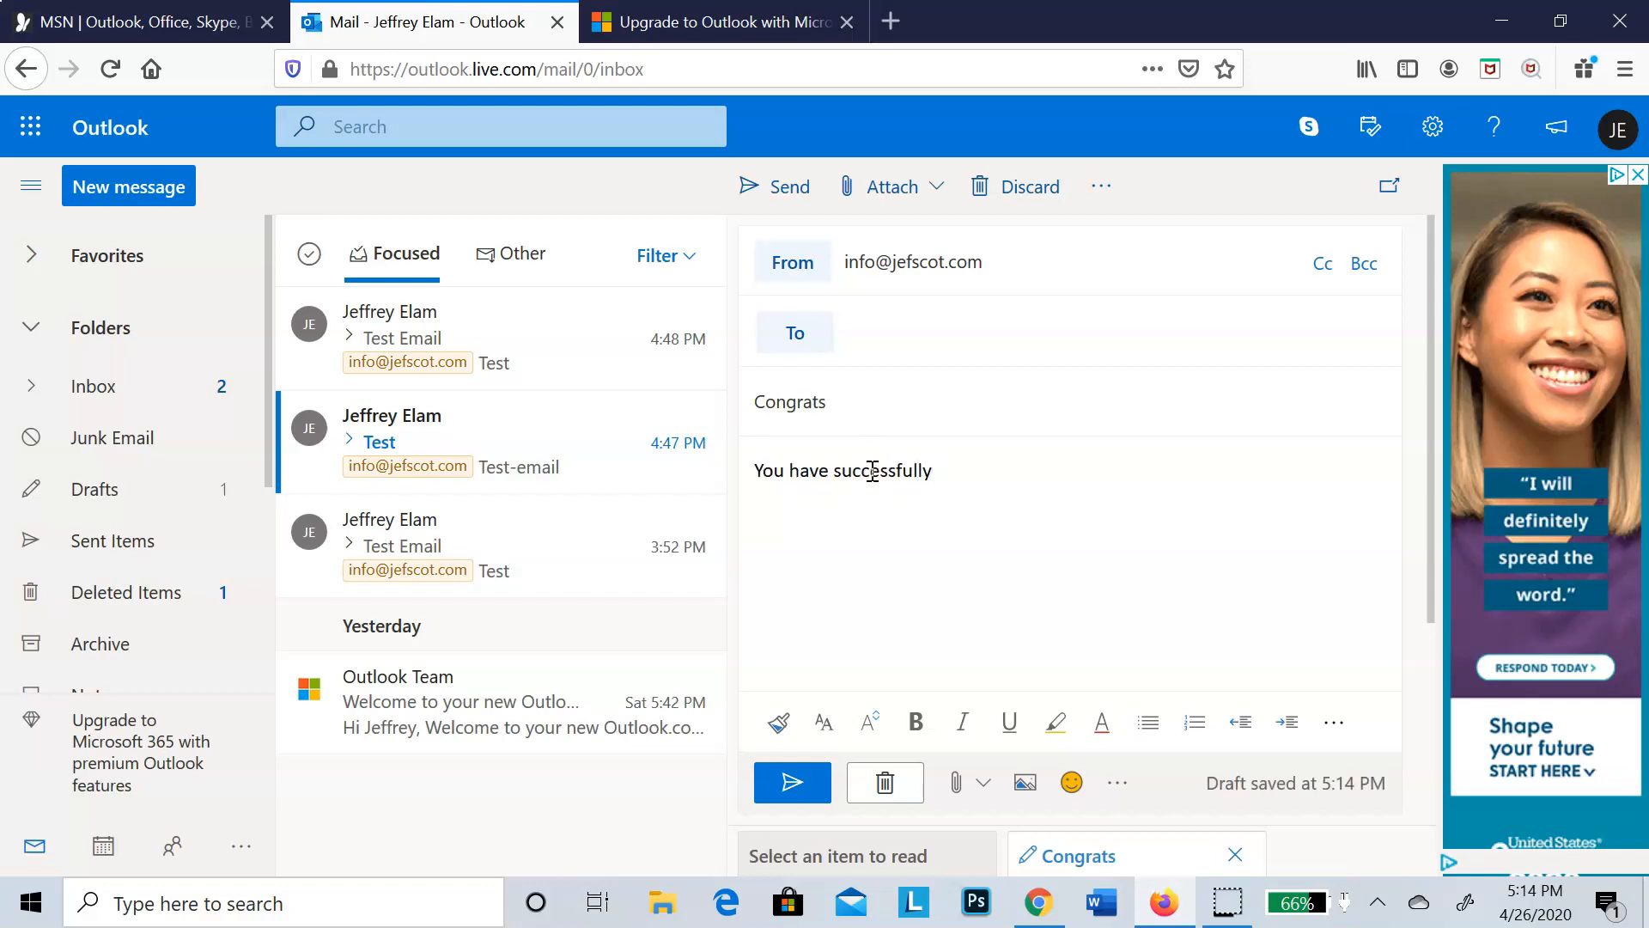
{"action": "key", "text": "BackSpace"}
{"action": "key", "text": "BackSpace"}
{"action": "key", "text": "BackSpace"}
{"action": "type", "text": "tergrated your email with Siteground!"}
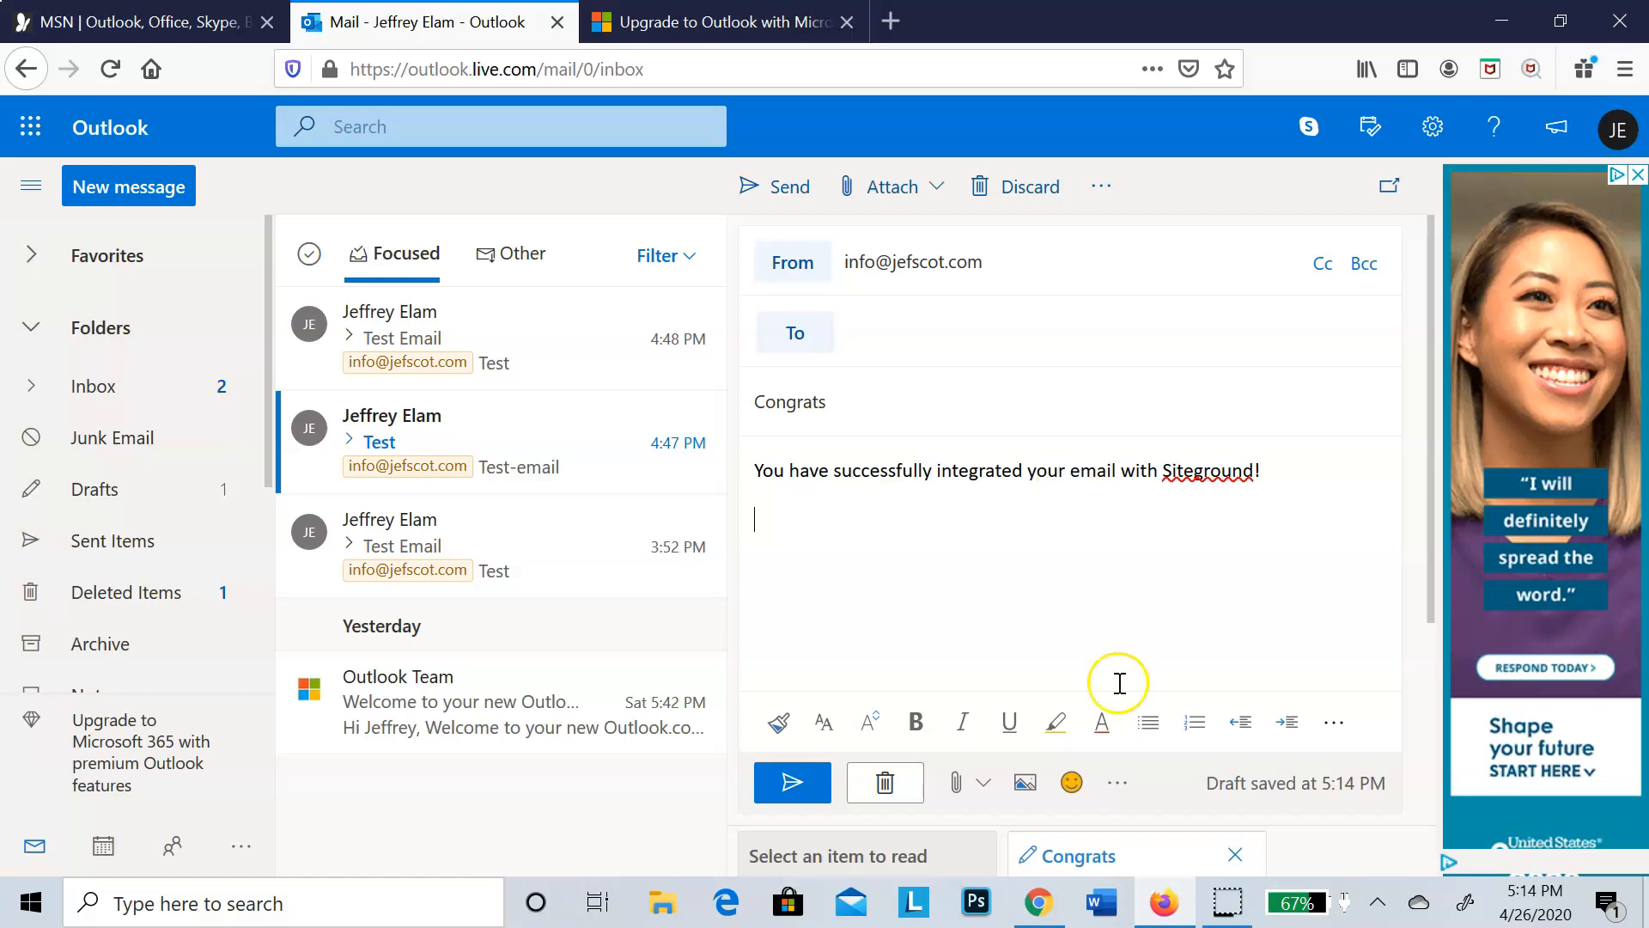
Step: Search the message's emoji and GIF expressions for "Congrats"
{"action": "left_click", "coordinate": [1080, 780]}
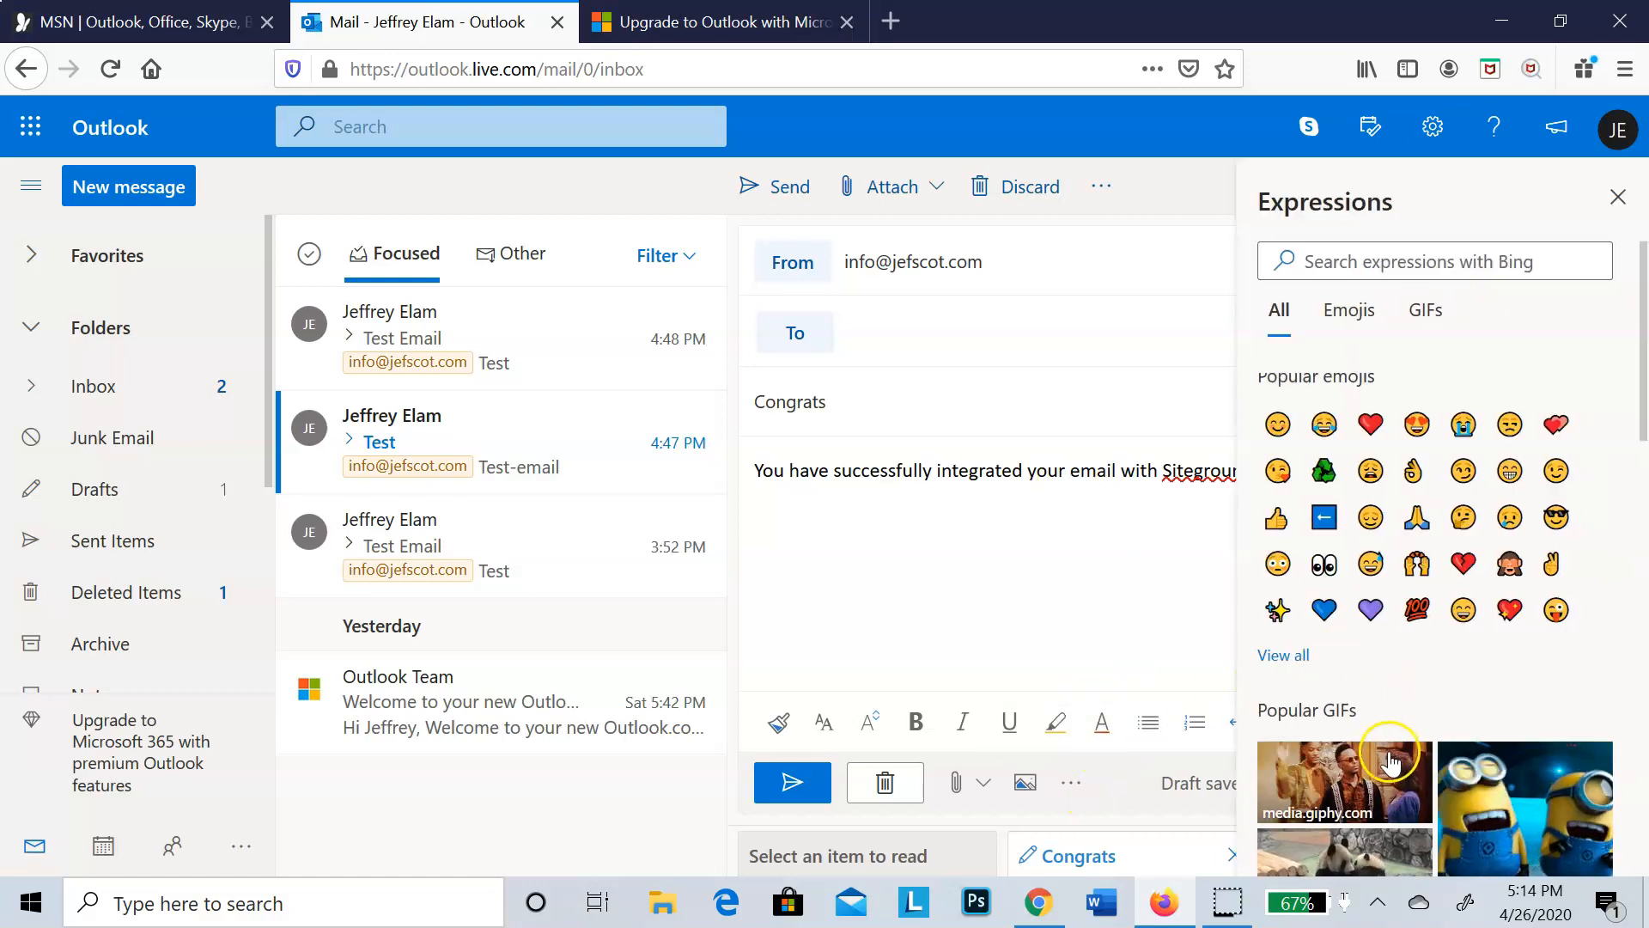
{"action": "left_click", "coordinate": [1407, 269]}
{"action": "right_click", "coordinate": [1407, 269]}
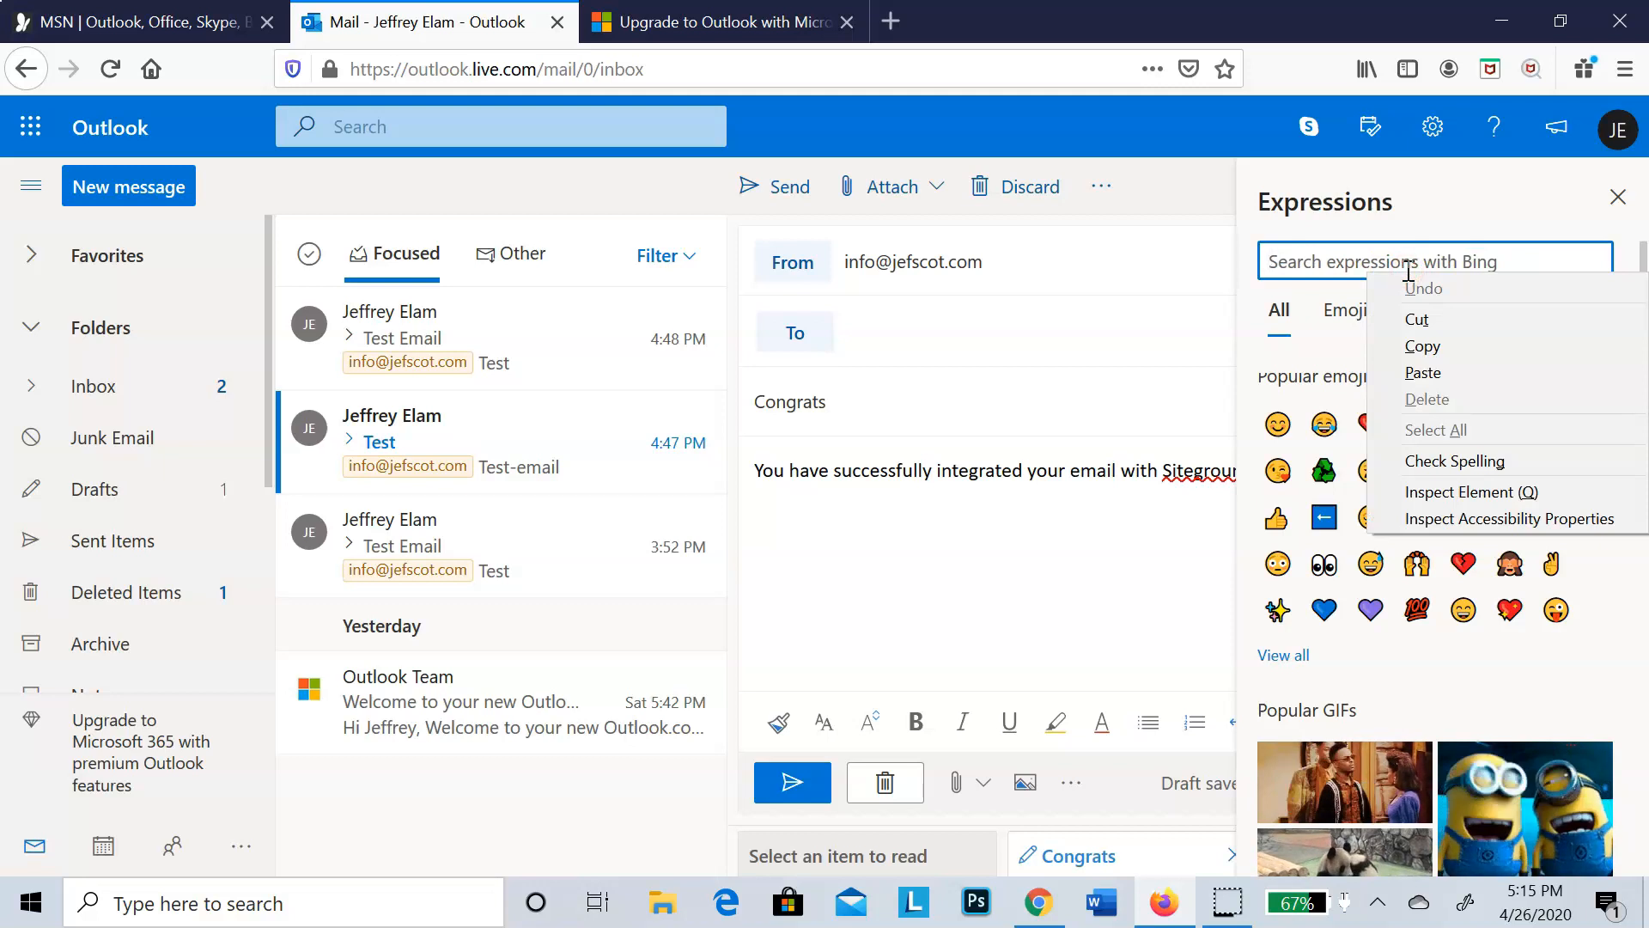
{"action": "key", "text": "Escape"}
{"action": "type", "text": "on"}
{"action": "key", "text": "BackSpace"}
{"action": "key", "text": "BackSpace"}
{"action": "type", "text": "Contra"}
{"action": "key", "text": "BackSpace"}
{"action": "key", "text": "BackSpace"}
{"action": "key", "text": "BackSpace"}
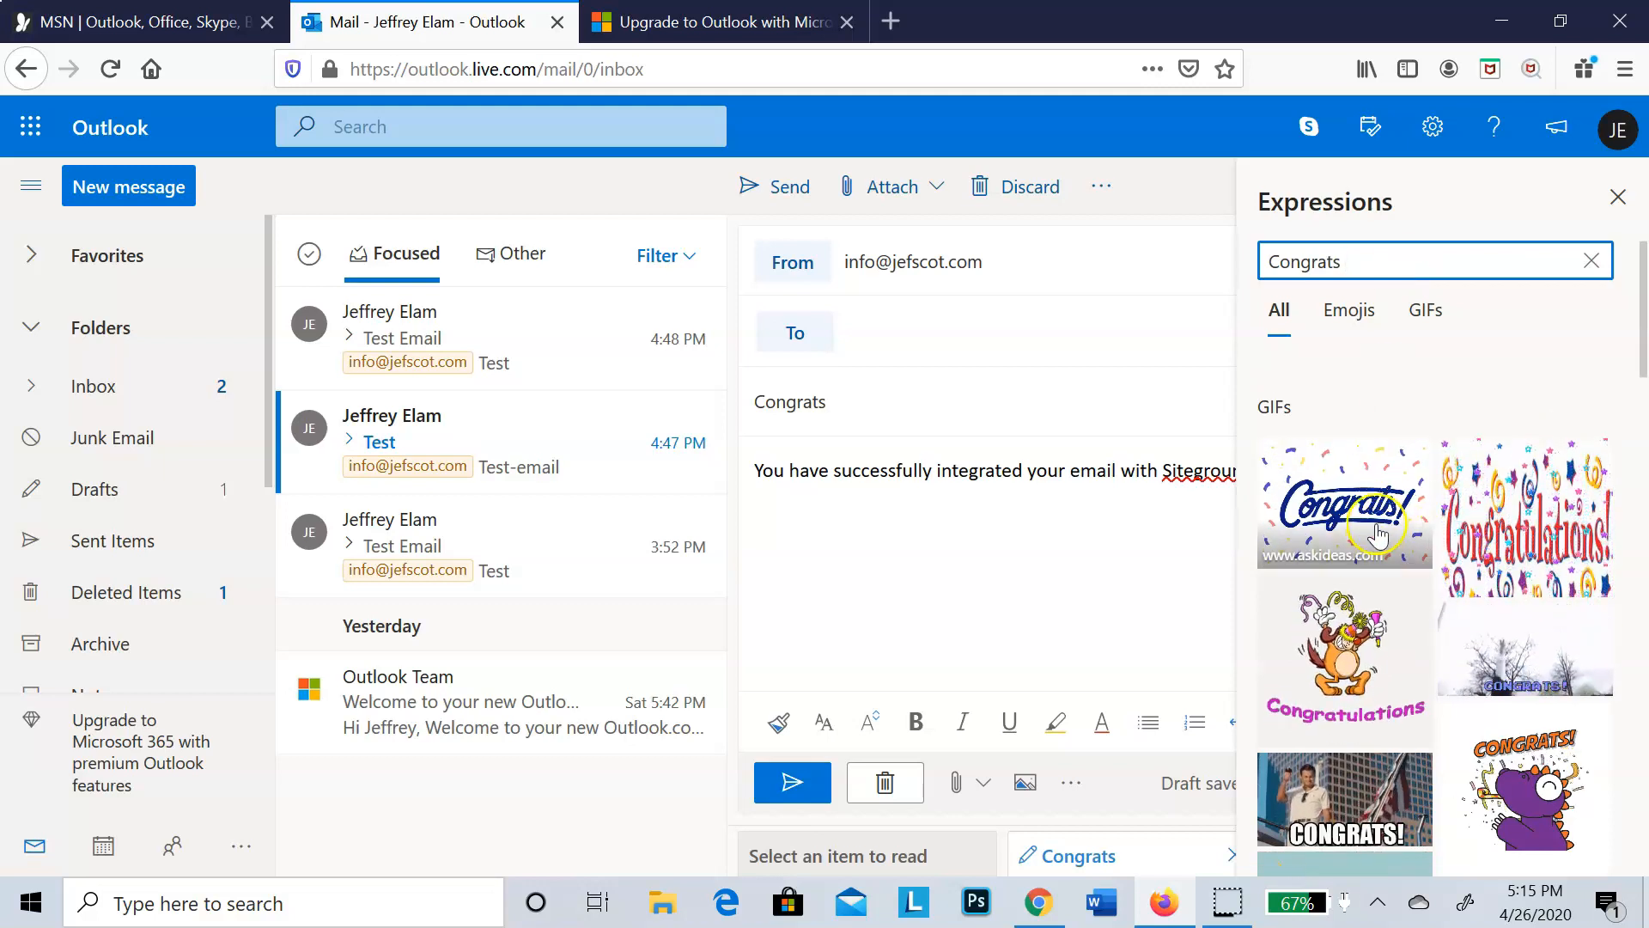
Step: Insert the blue "Congrats!" confetti GIF into the message body and close the expressions
{"action": "left_click", "coordinate": [1351, 512]}
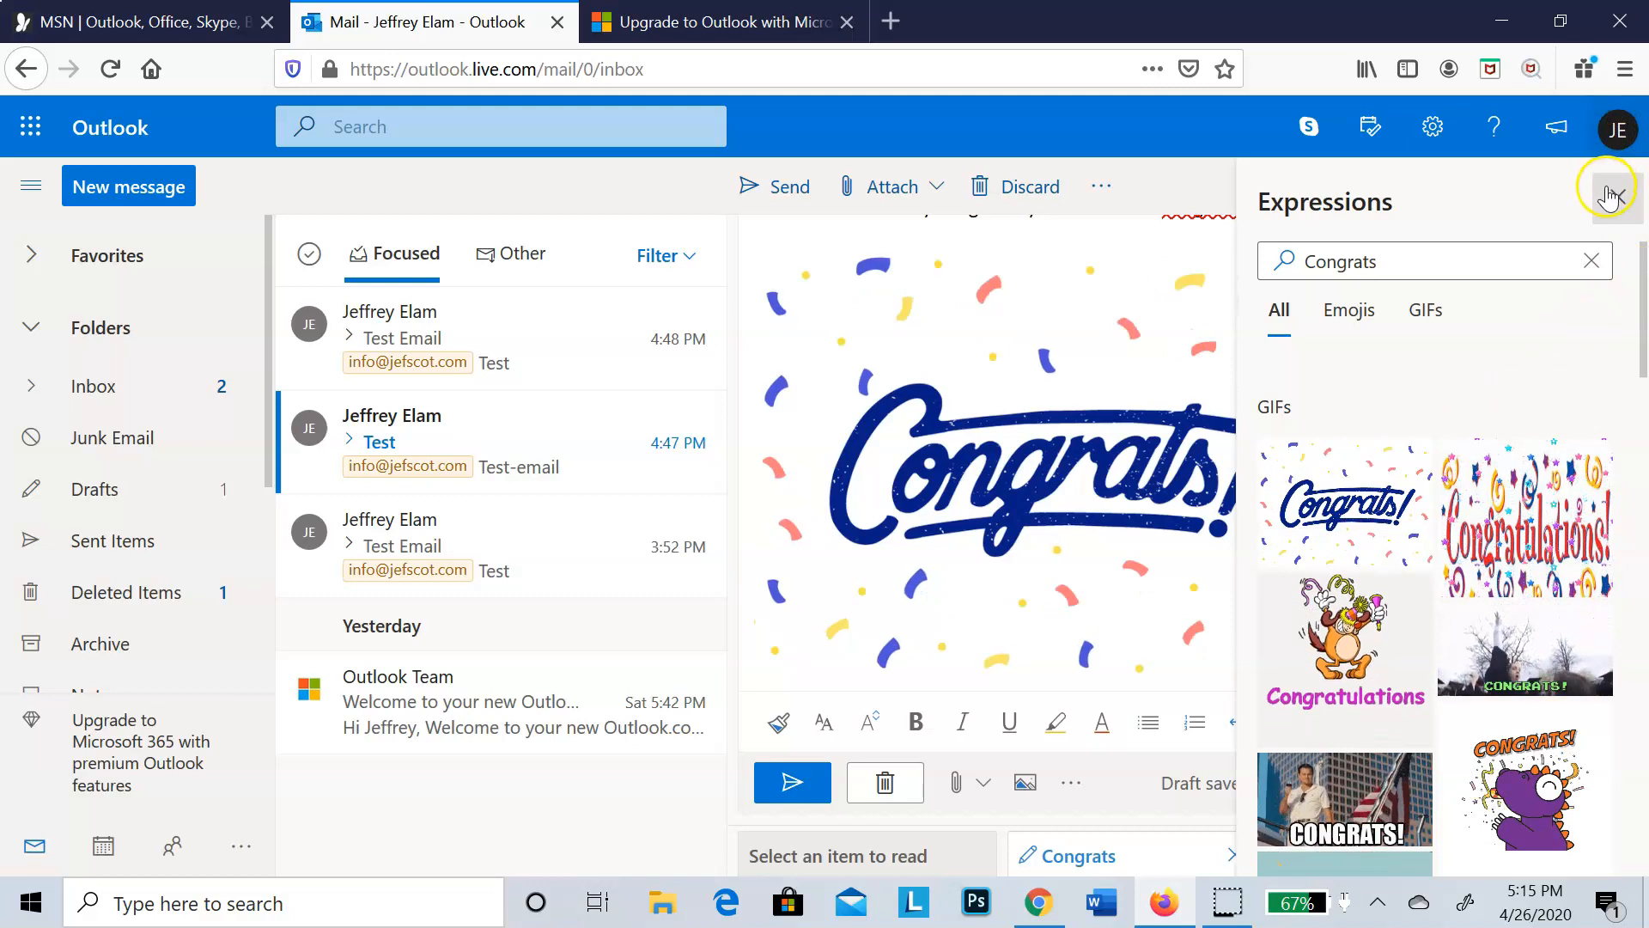
{"action": "left_click", "coordinate": [1618, 197]}
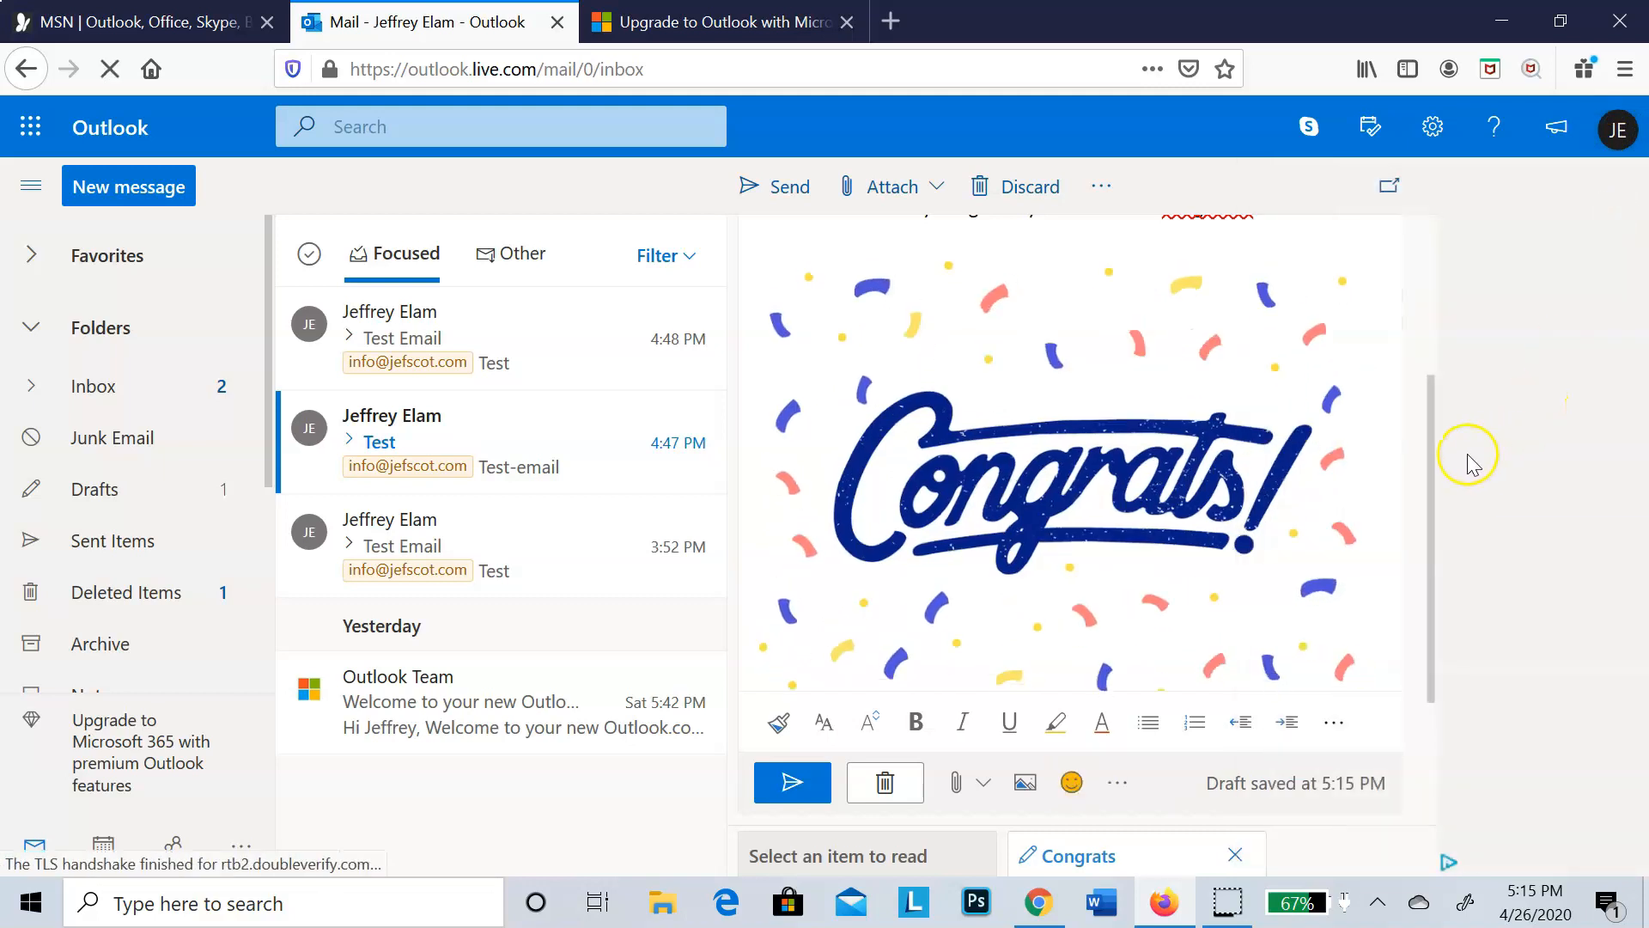
{"action": "left_click_drag", "start_coordinate": [1430, 466], "coordinate": [1431, 467]}
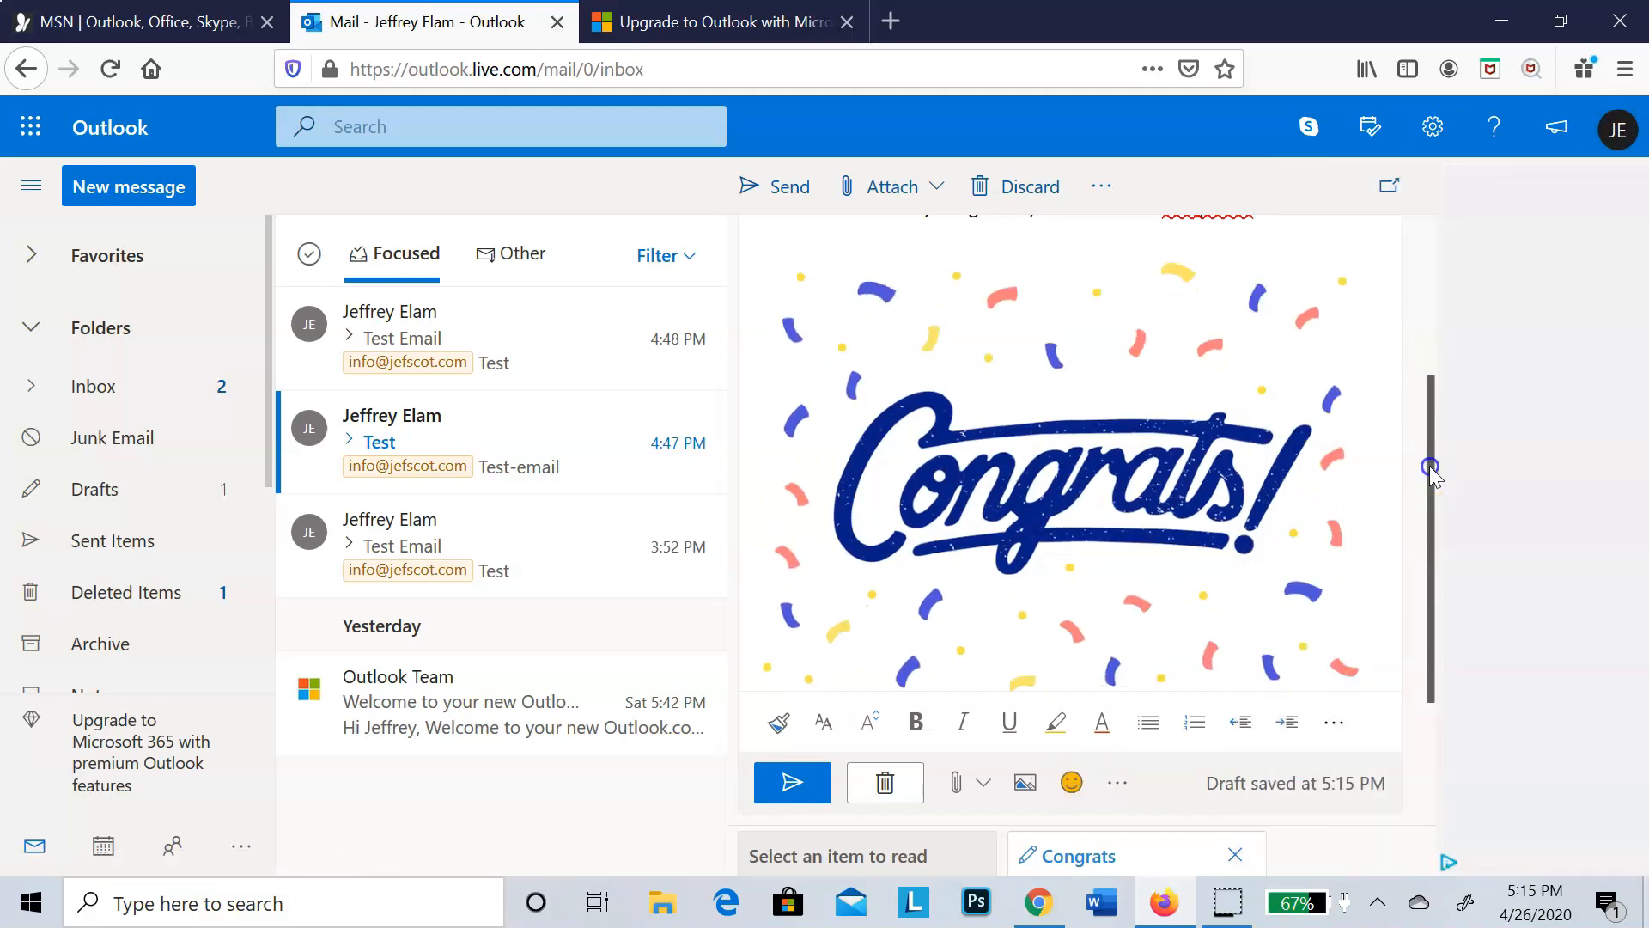